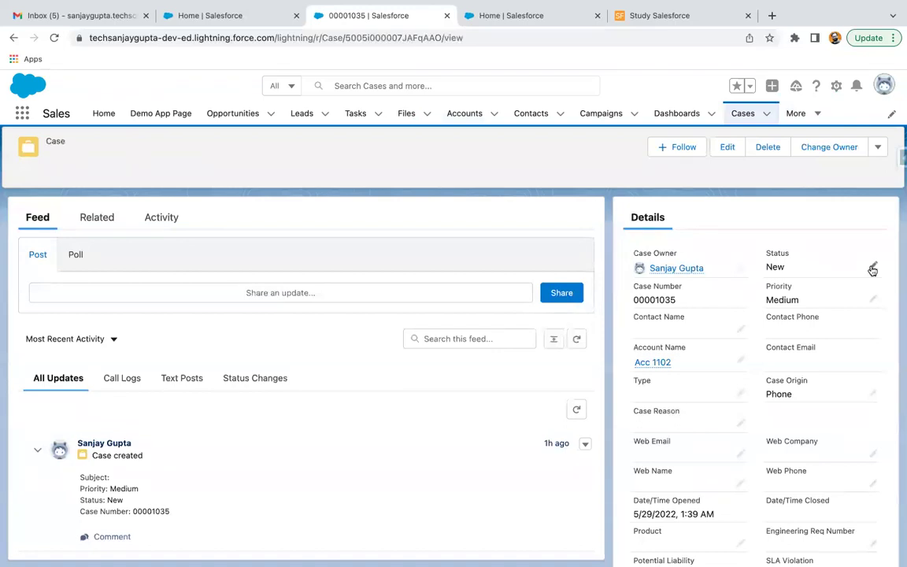
Step: Leave the case's Status at New, discard the case edit, and return to the browser
click(797, 283)
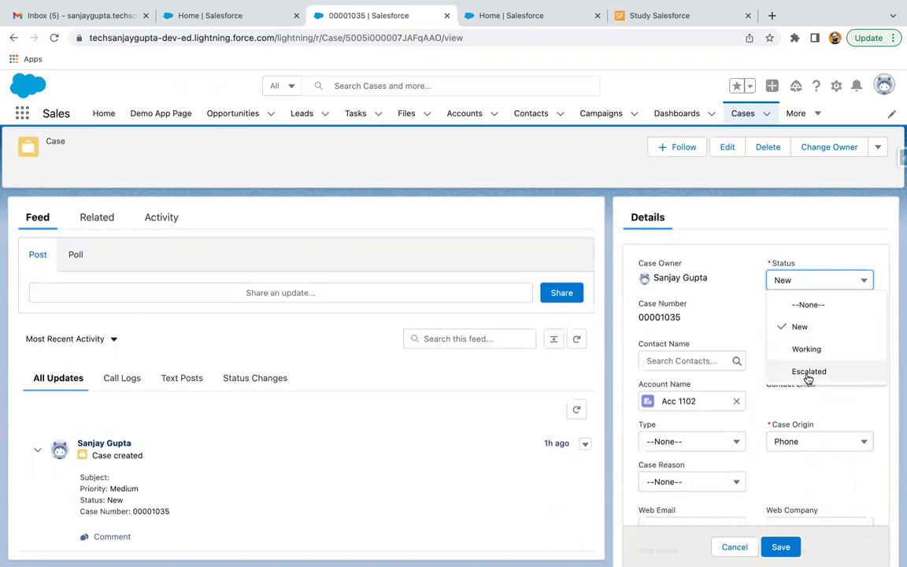
click(780, 238)
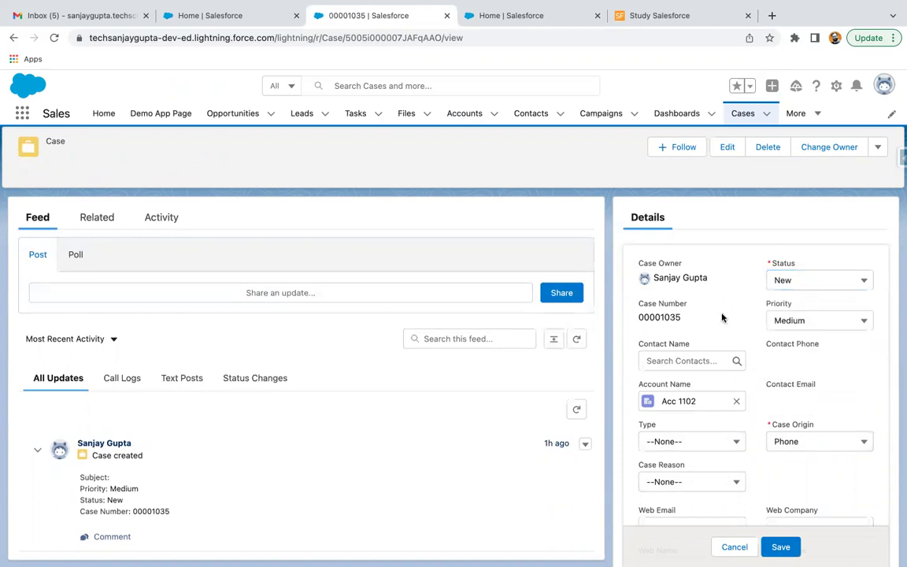
click(735, 546)
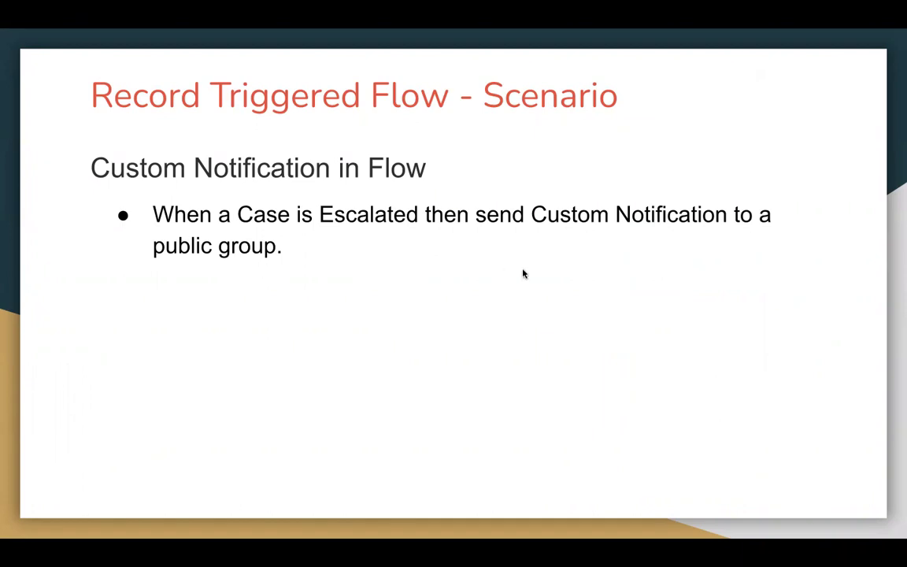
key(ctrl+Right)
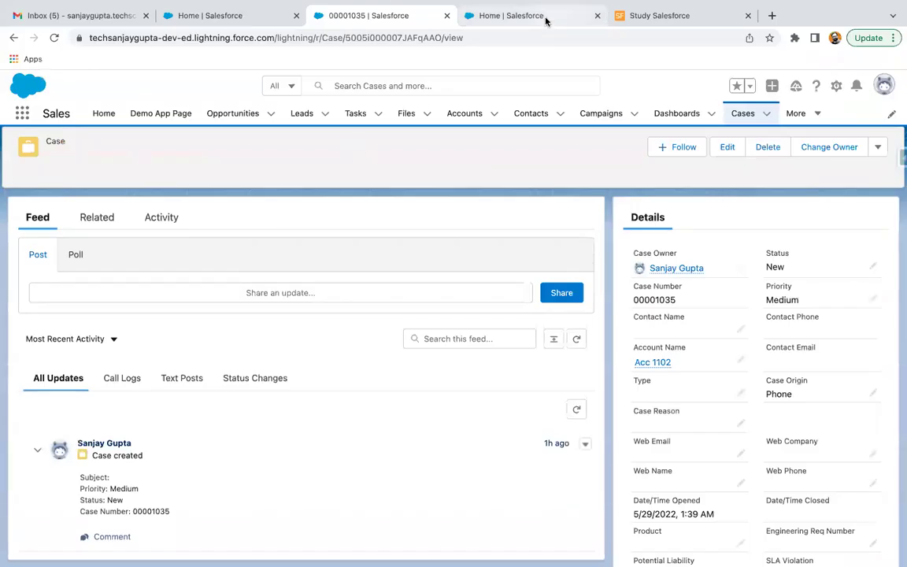
Step: From Setup's Public Groups page, start a new public group labelled My Group
click(546, 18)
click(70, 147)
text(pu)
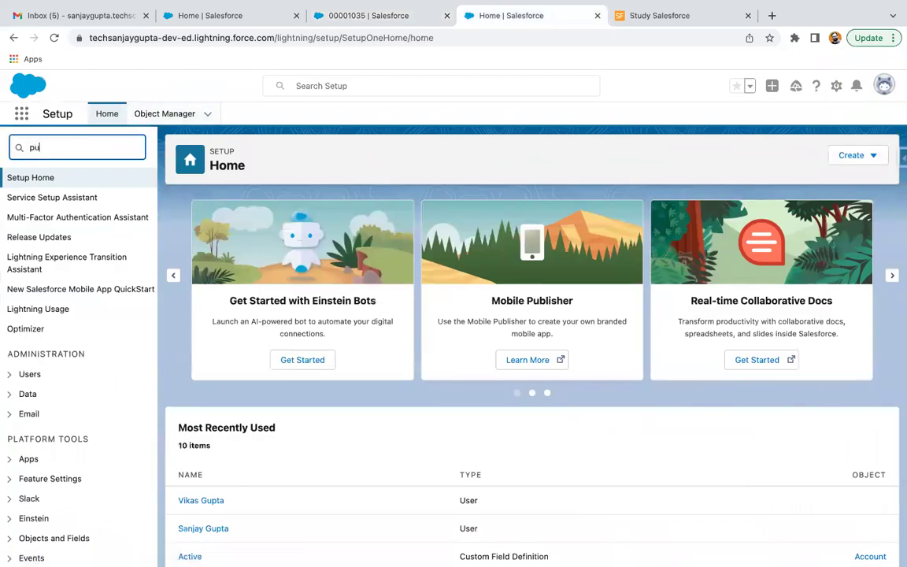
text(blic)
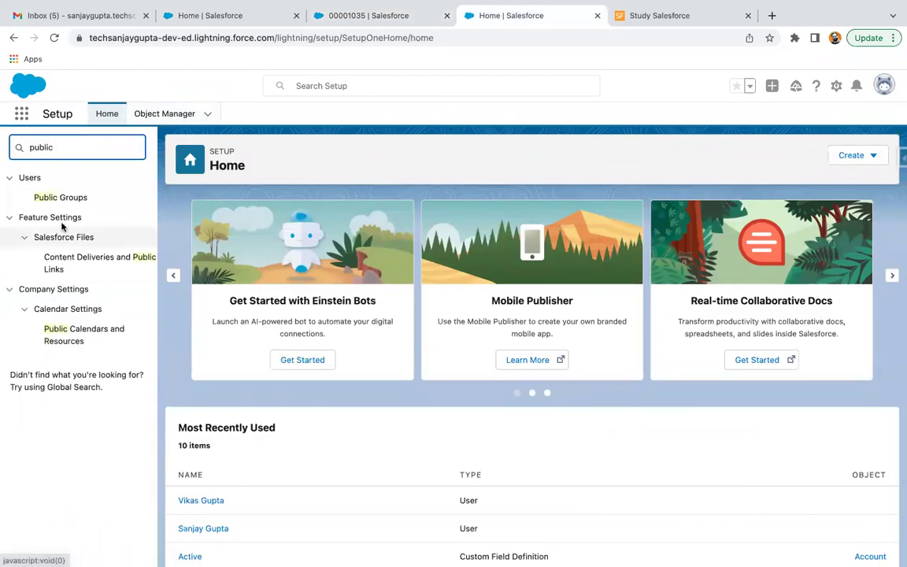
click(70, 198)
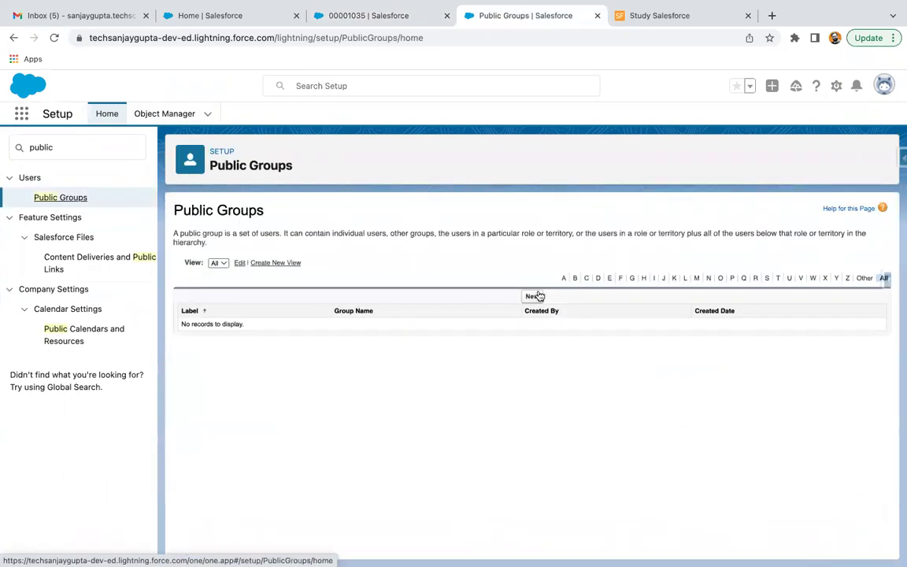
click(533, 297)
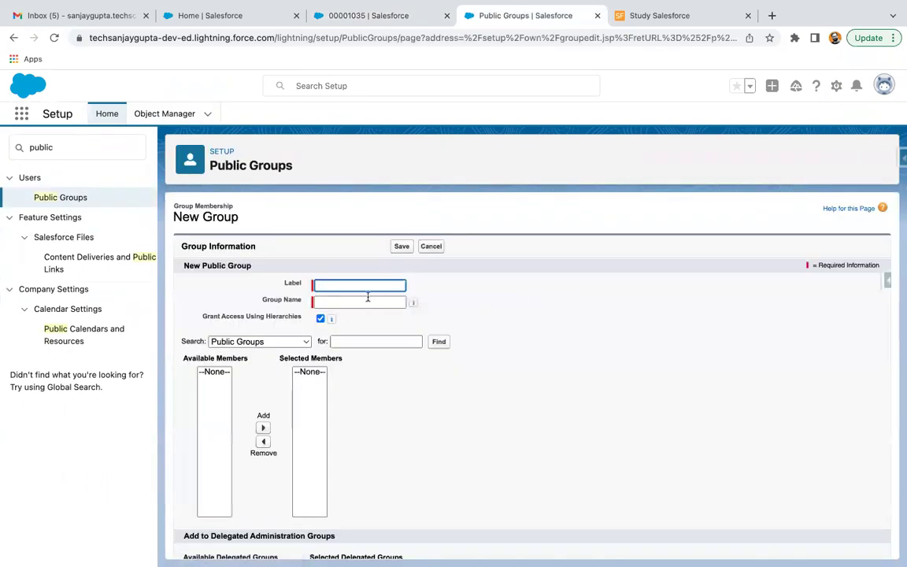
text(My Group)
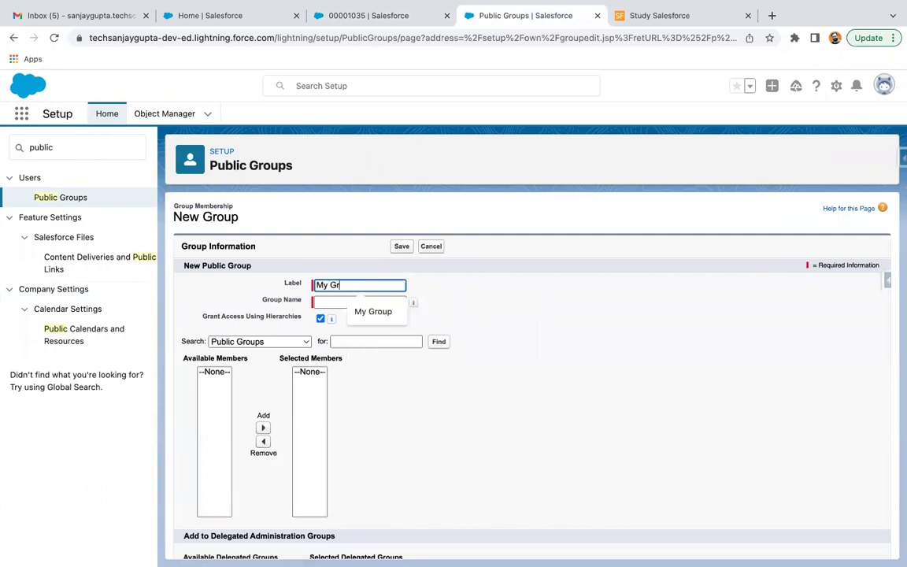
click(355, 325)
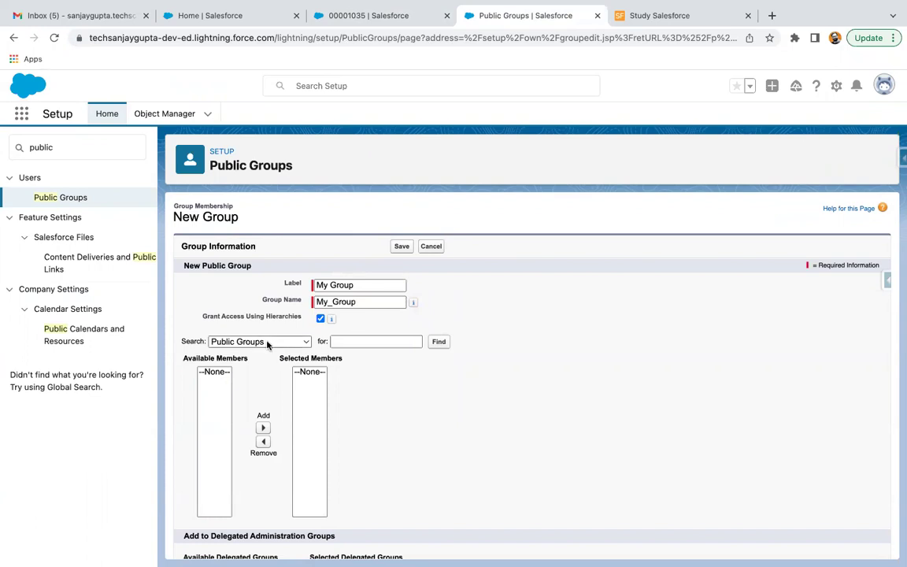
Step: Add two users to My Group's Selected Members and save the group
click(236, 341)
click(237, 383)
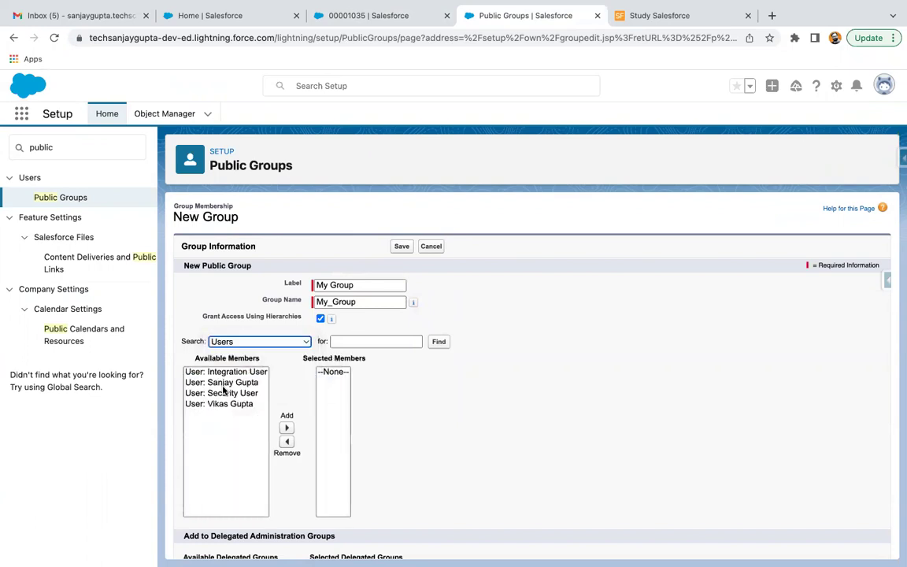
click(228, 382)
click(286, 427)
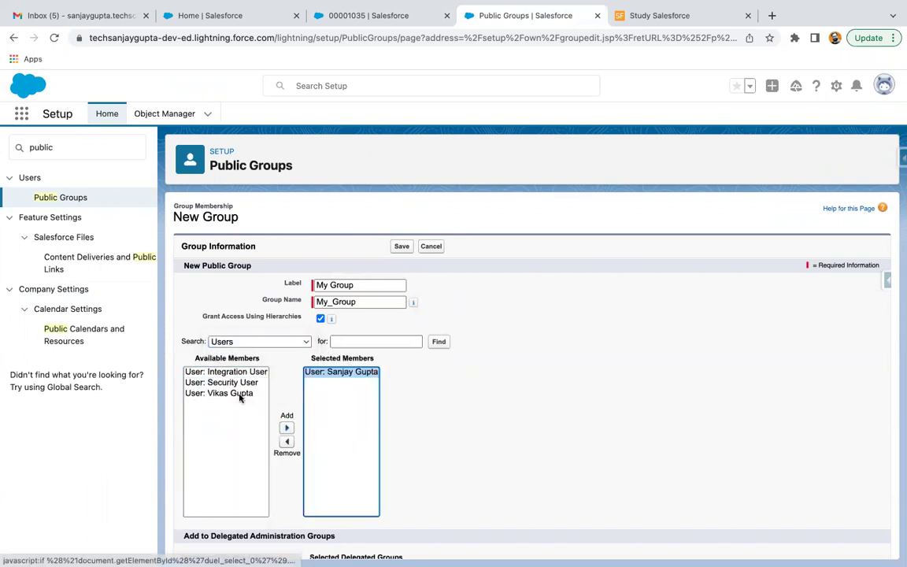
click(240, 393)
click(286, 428)
click(398, 408)
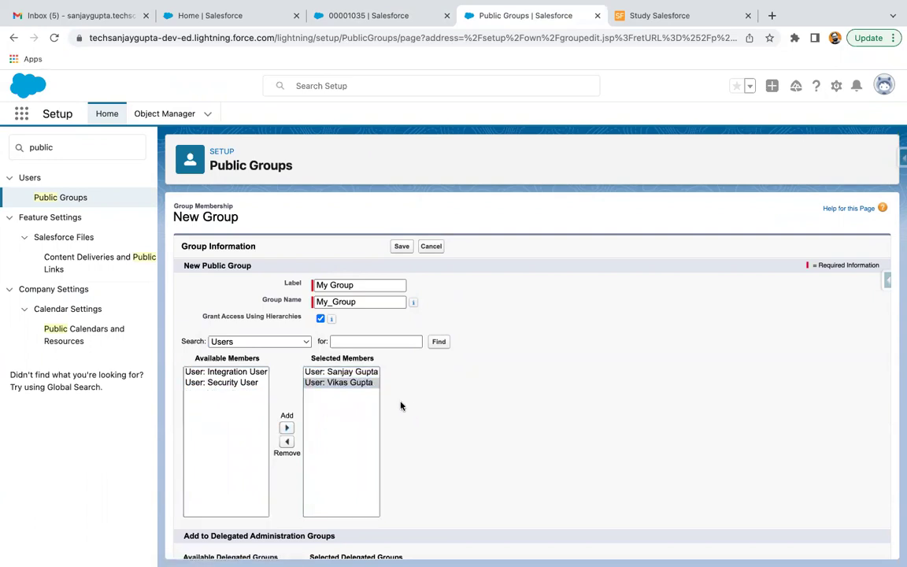
click(400, 247)
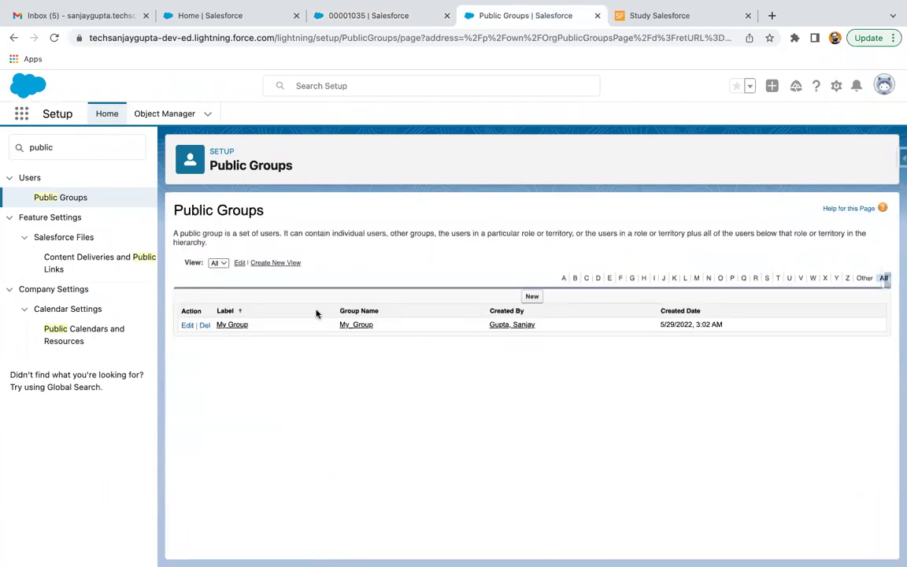
Step: Open My Group's details to review its two user members
click(233, 325)
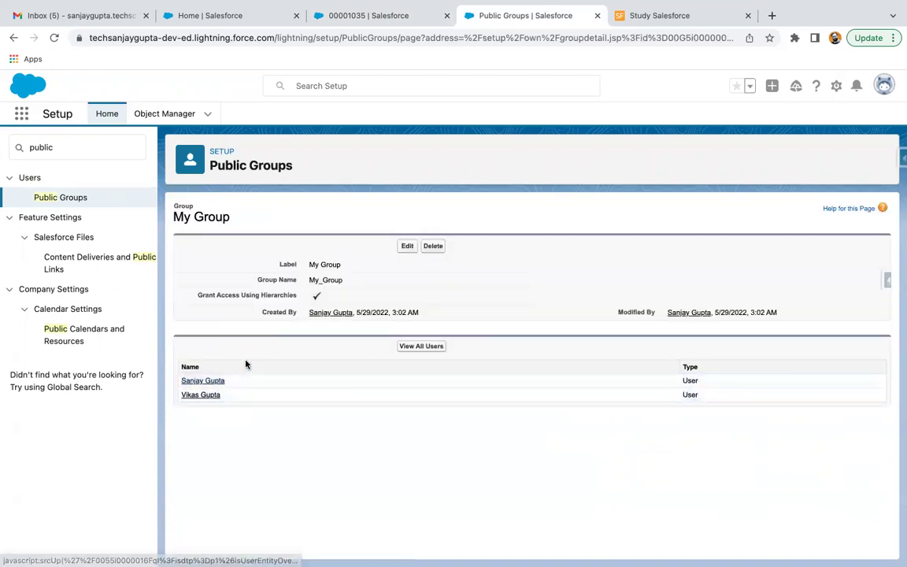
click(85, 150)
key(BackSpace)
key(BackSpace)
key(BackSpace)
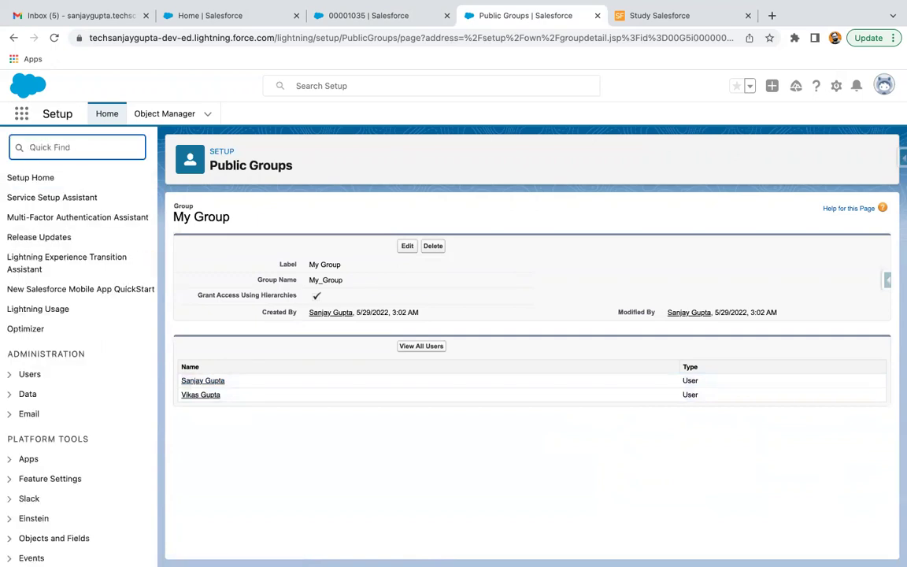
click(367, 209)
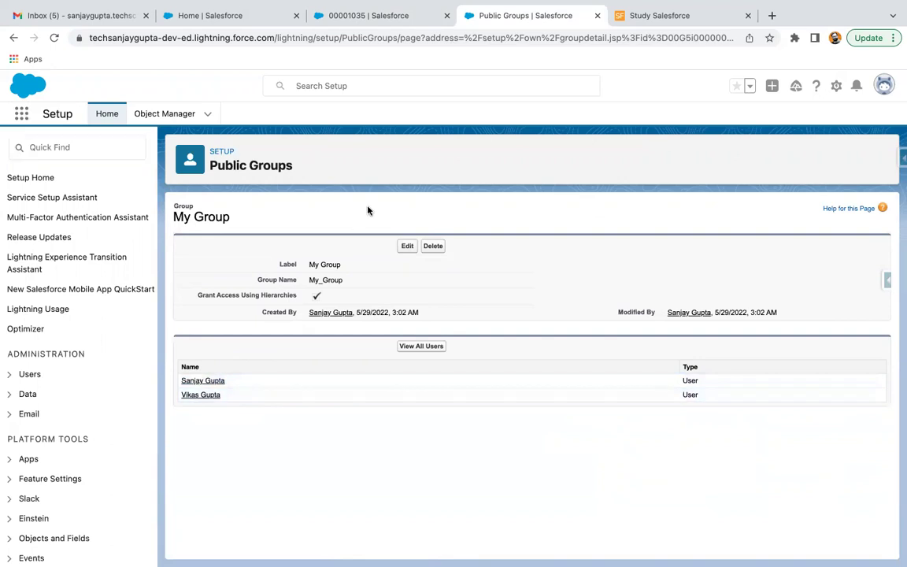
Step: Try a new Record-Triggered Flow, close the dialog, and return to the My Group tab
click(224, 19)
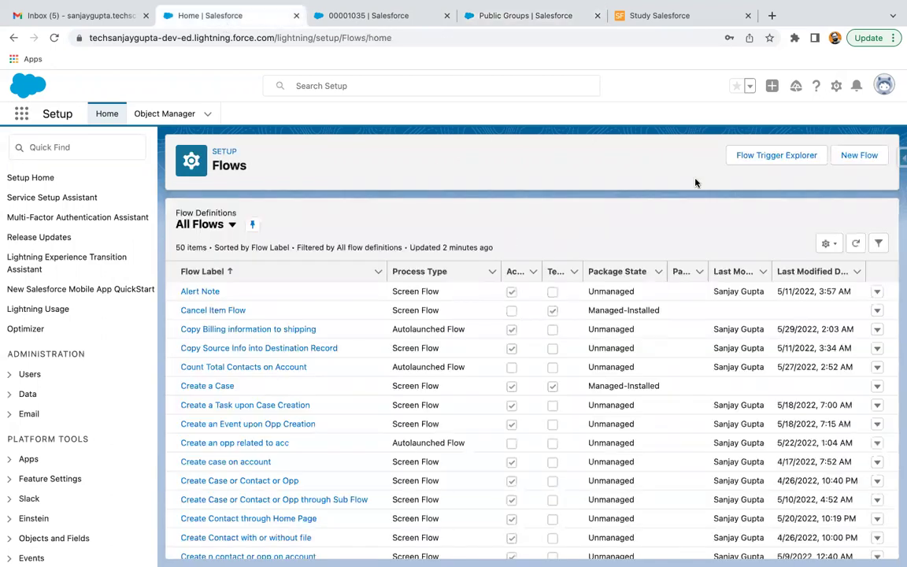
click(860, 155)
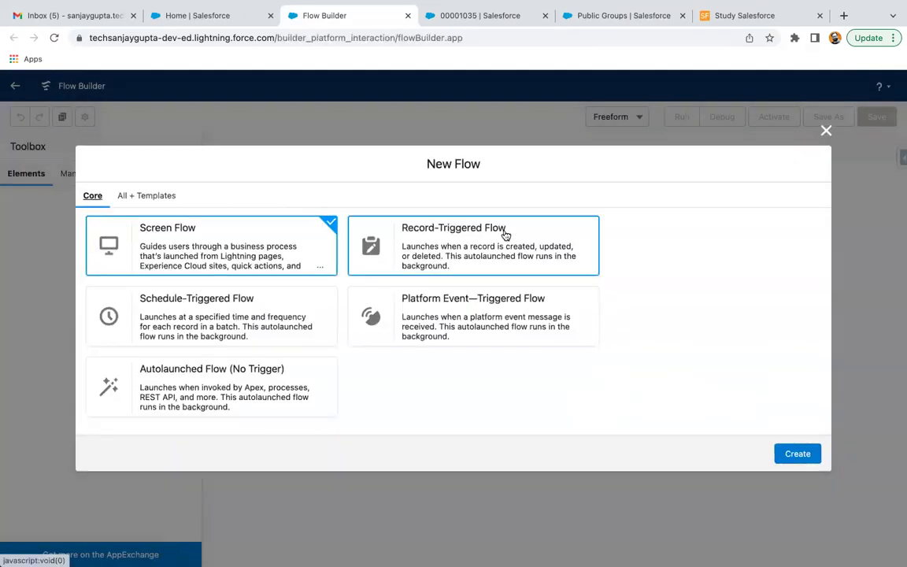
click(506, 233)
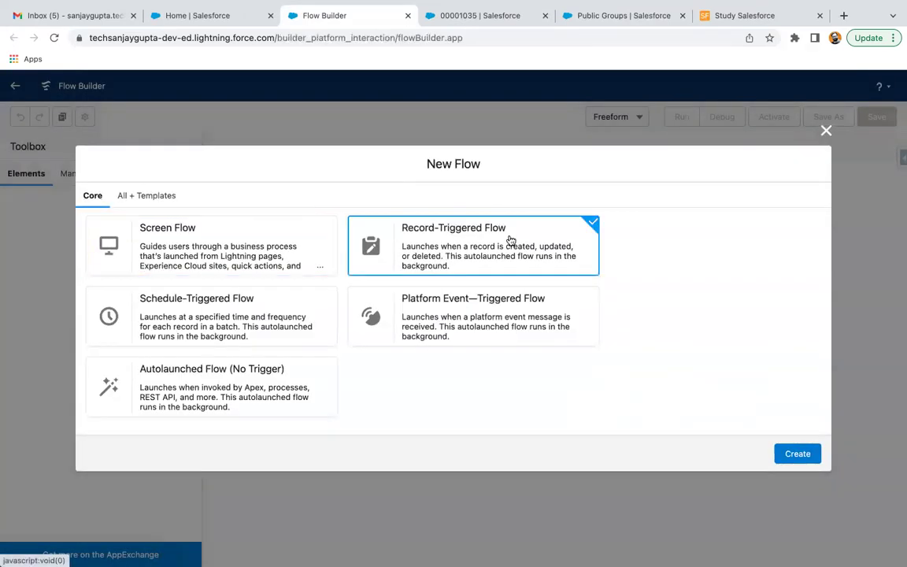
click(825, 132)
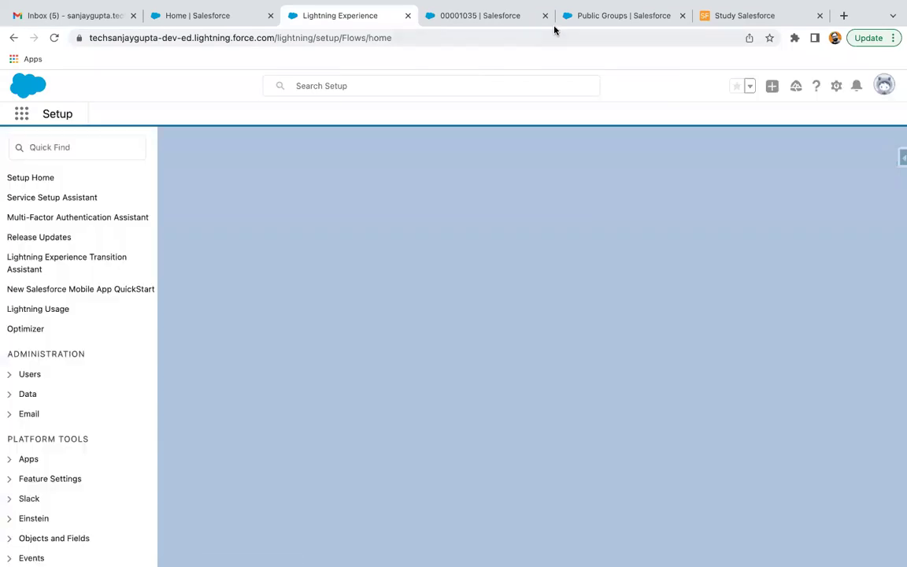
click(587, 21)
click(53, 150)
Step: View Custom Notifications with the demo type, cancel a new type, then go to All Flows
text(custom)
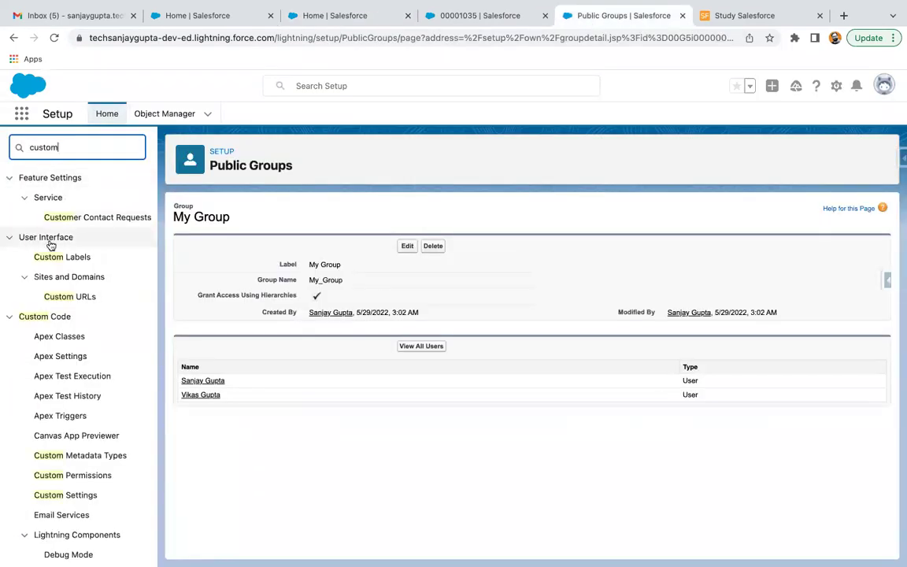
text( noti)
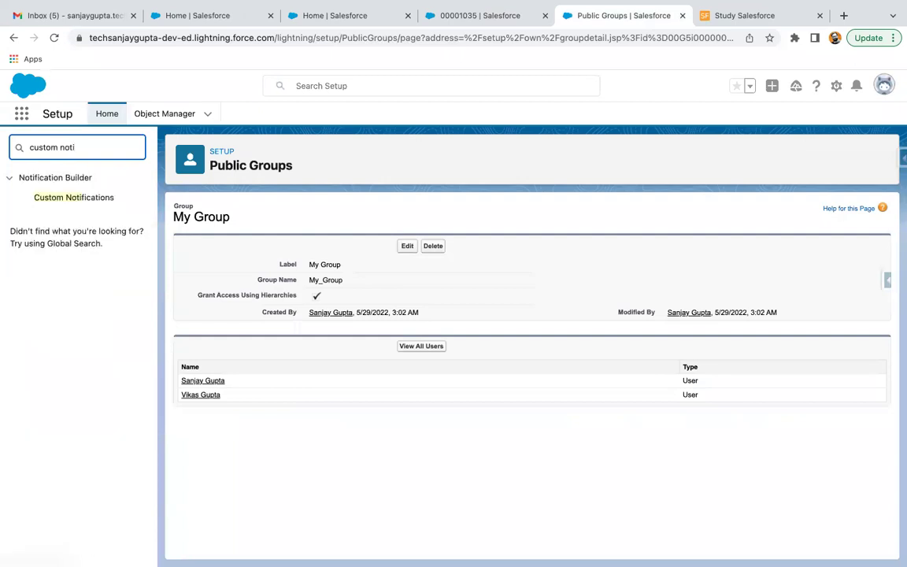
click(64, 201)
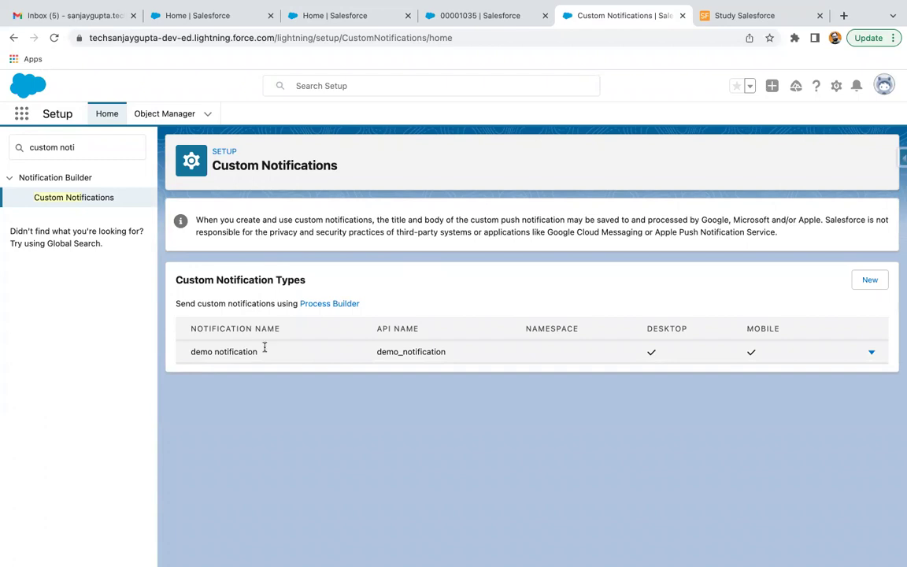
click(870, 279)
click(299, 264)
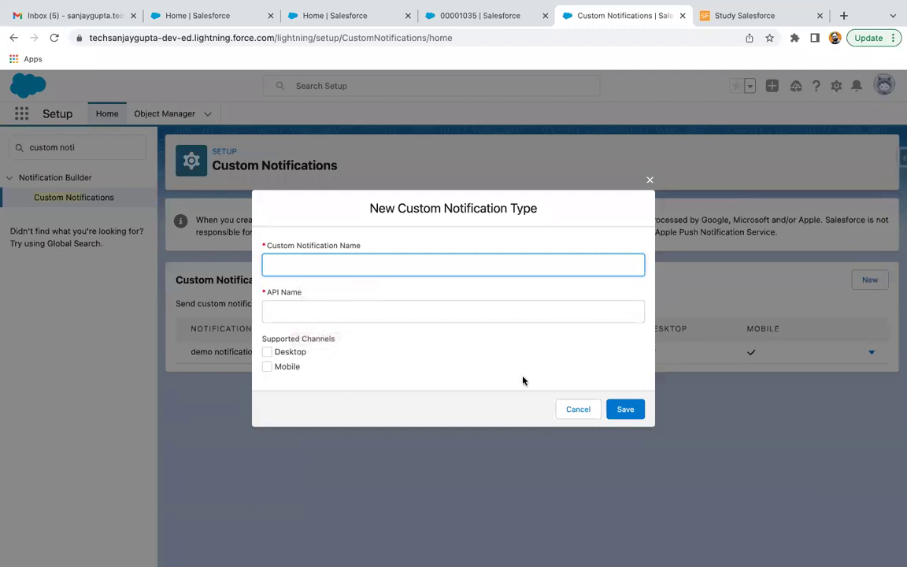
click(580, 409)
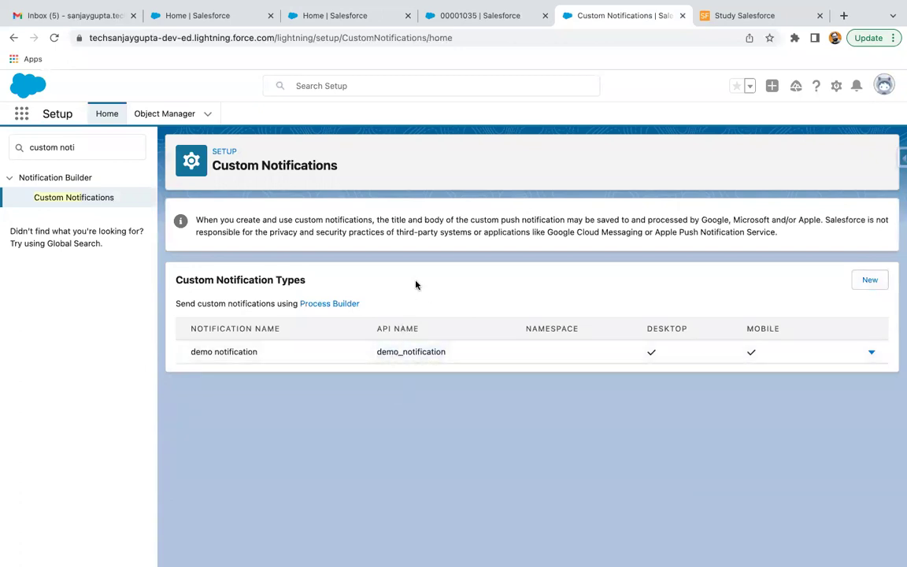
click(306, 19)
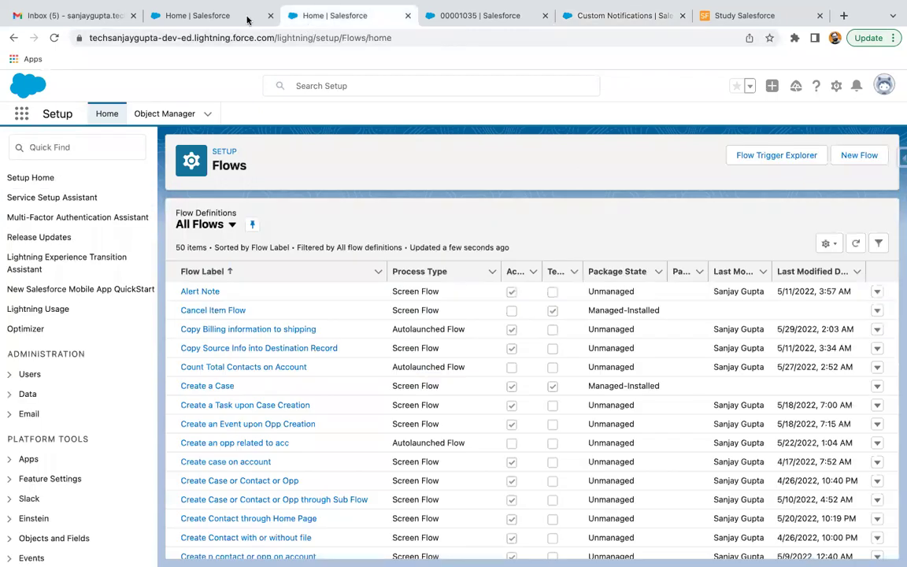
Step: Close the duplicate Setup tab and create a new Record-Triggered Flow
click(406, 15)
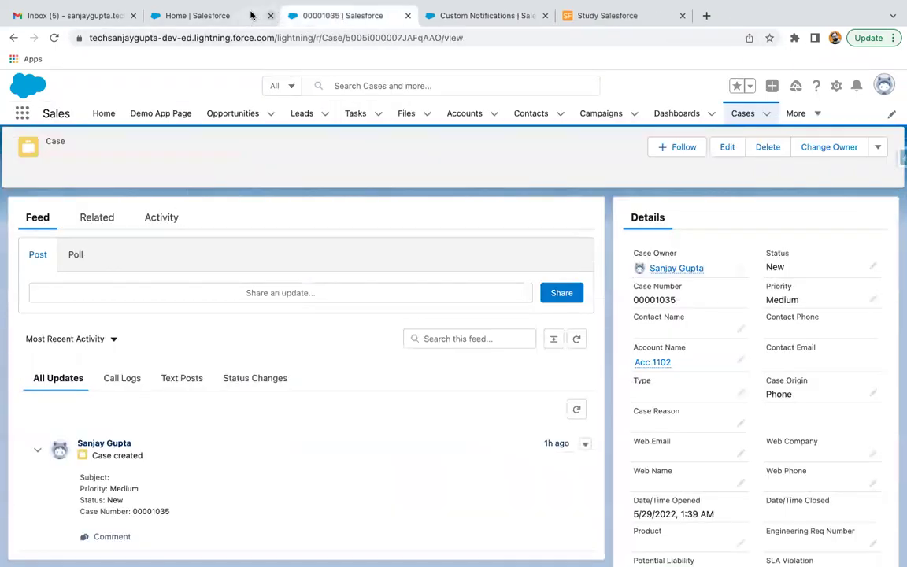
click(246, 15)
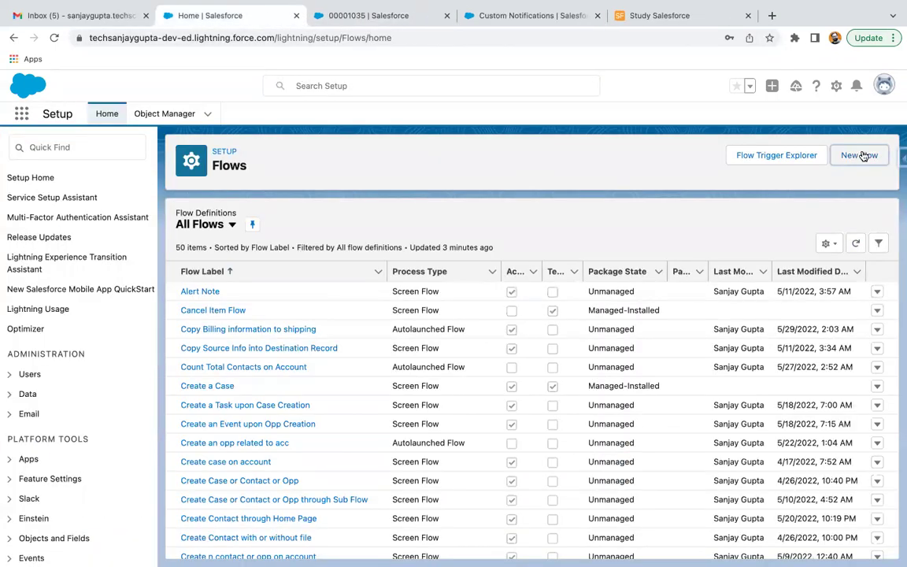
click(861, 154)
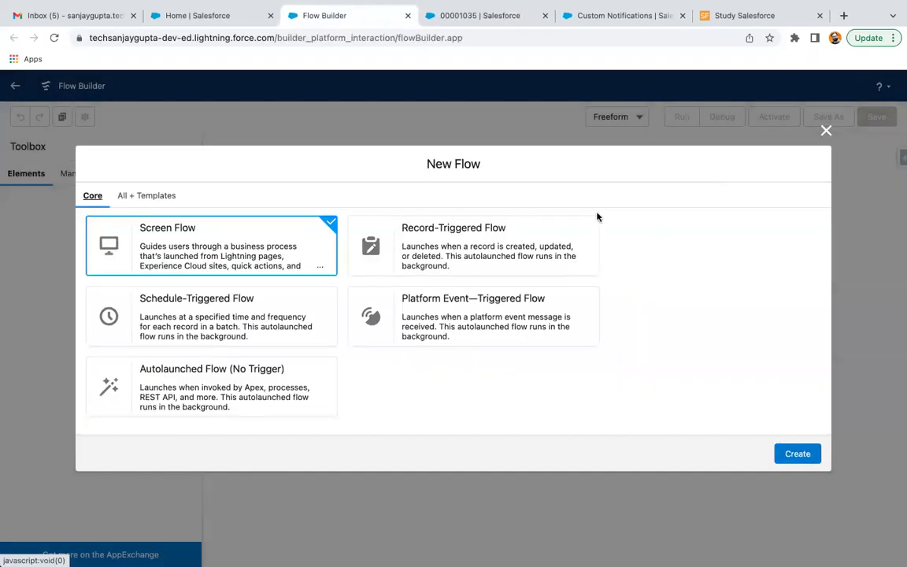
click(450, 245)
click(797, 453)
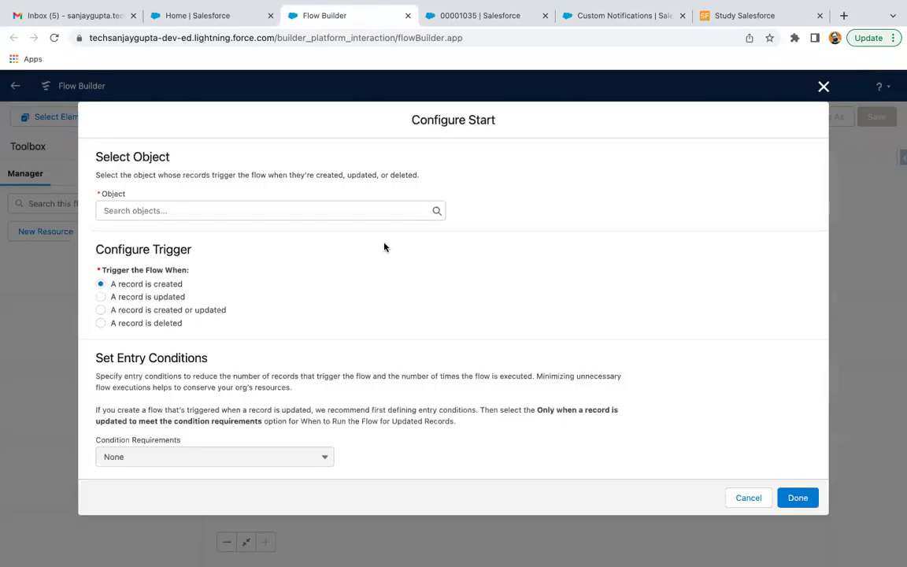
Step: Trigger the flow on Case when a record is updated, requiring All Conditions Are Met
click(157, 209)
text(Case)
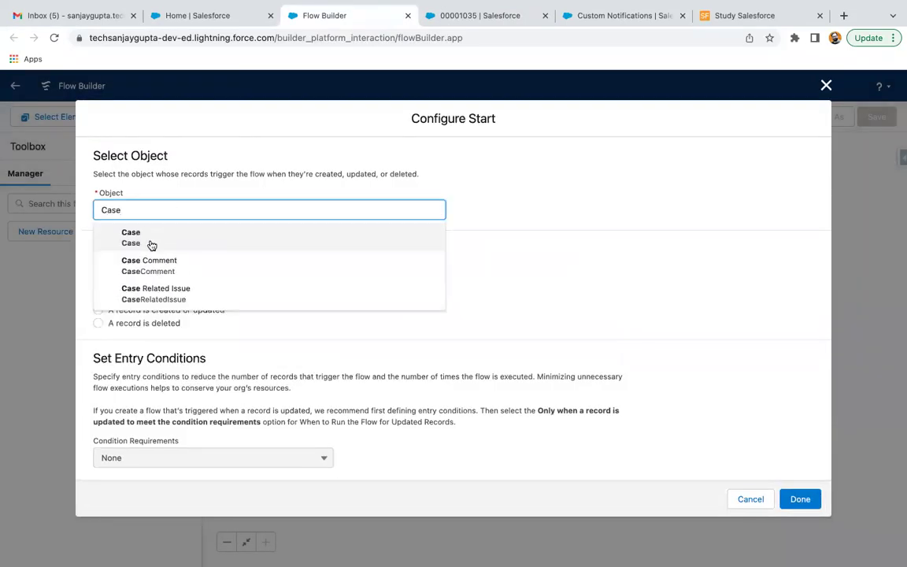
click(150, 243)
click(164, 297)
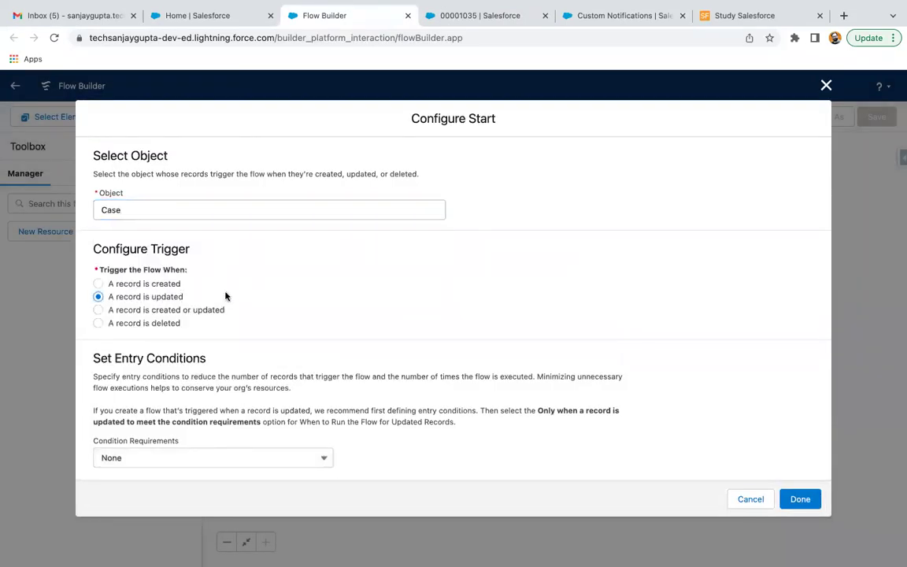
scroll(275, 304, down, 3)
click(159, 321)
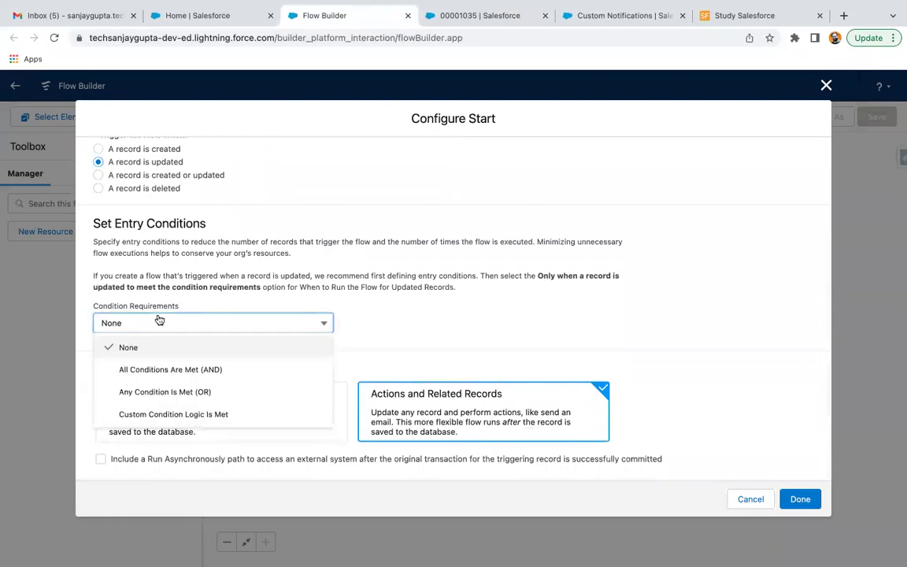
click(165, 370)
Step: Add condition Status Equals Escalated, running only when a record is updated to meet it
click(174, 364)
text(statu)
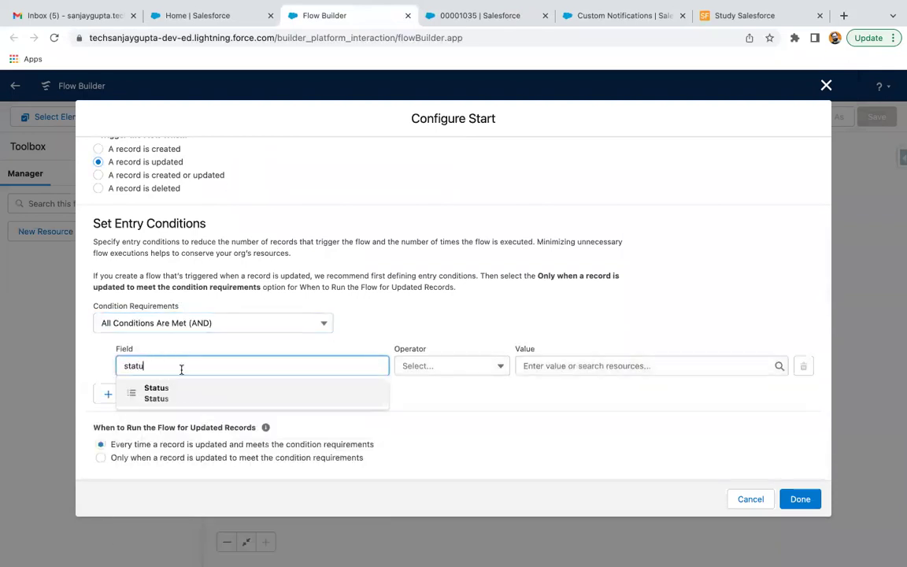
click(177, 393)
click(430, 368)
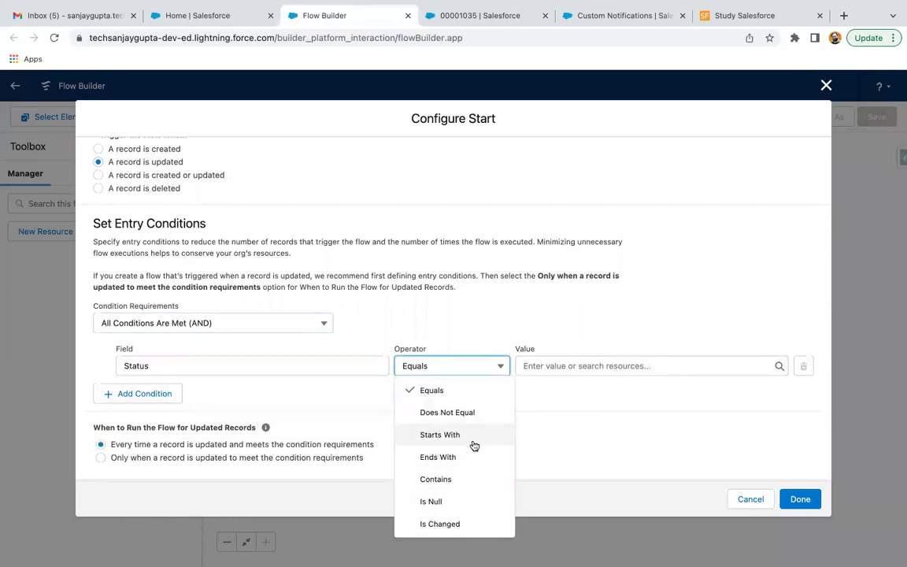
click(461, 397)
click(554, 364)
text(Esca)
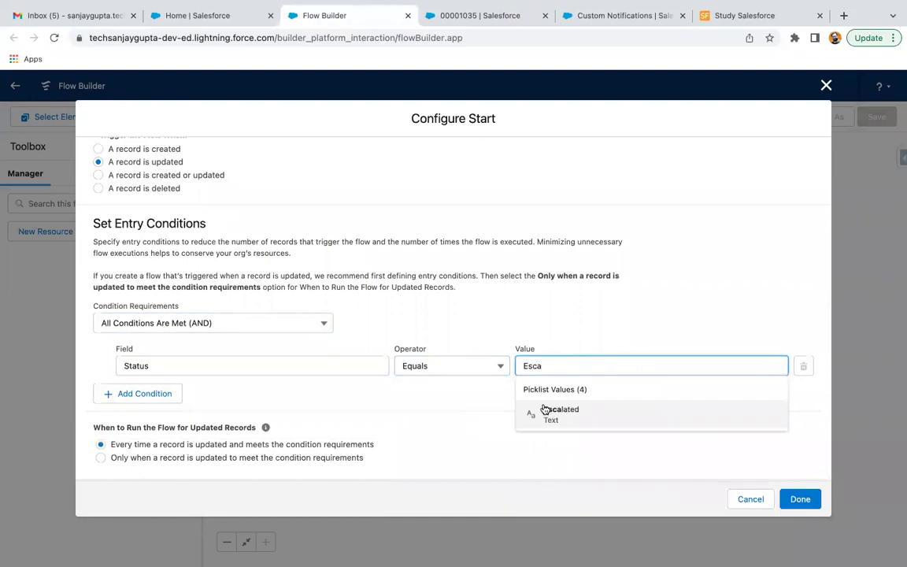
click(551, 411)
scroll(341, 393, down, 3)
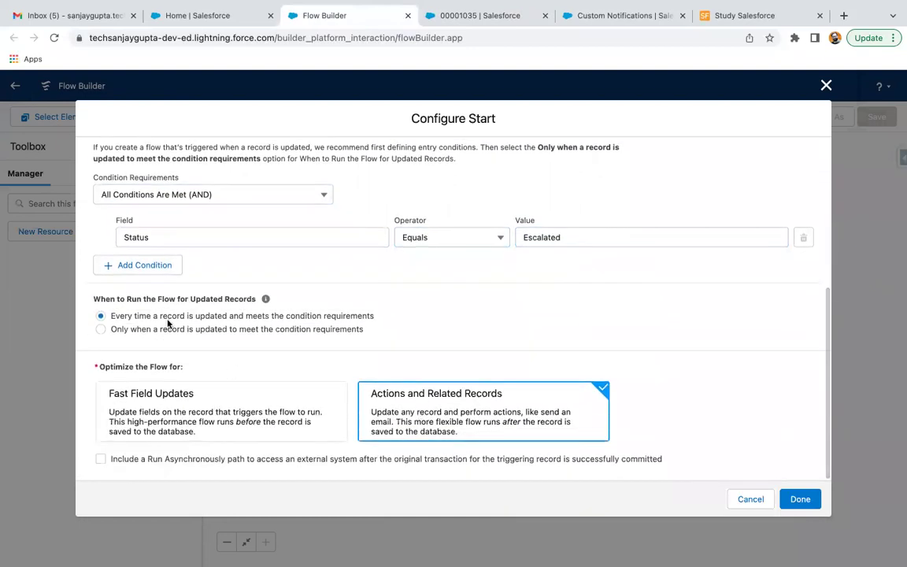
click(99, 329)
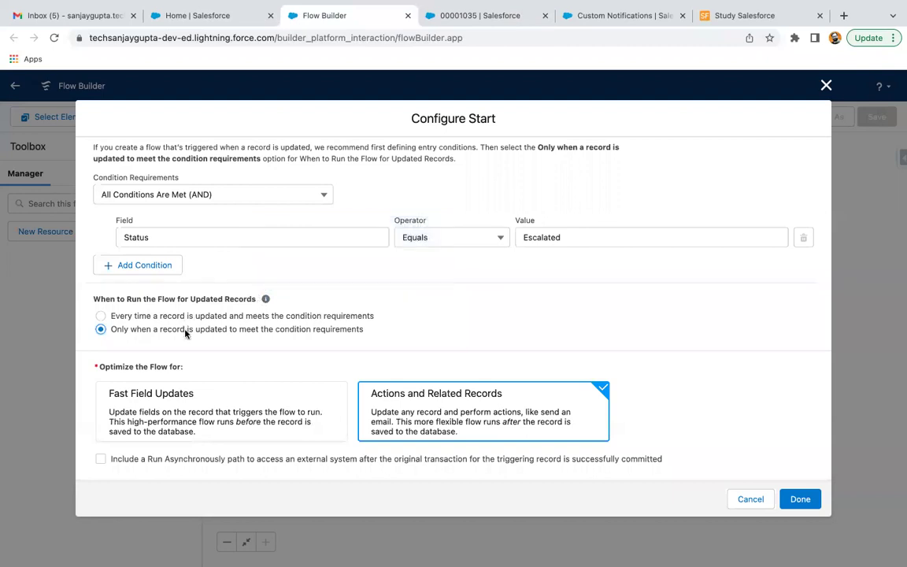
mouse_move(267, 303)
Step: Confirm the updated-record When to Run option and close Configure Start with Done
click(101, 316)
click(811, 500)
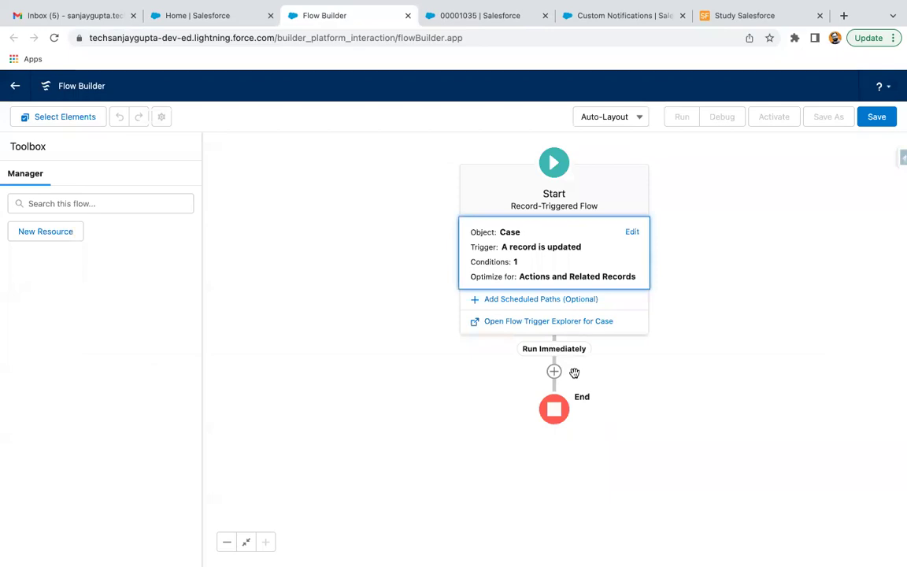
Step: Begin a Send Custom Notification action after Start, then discard it unsaved
click(553, 371)
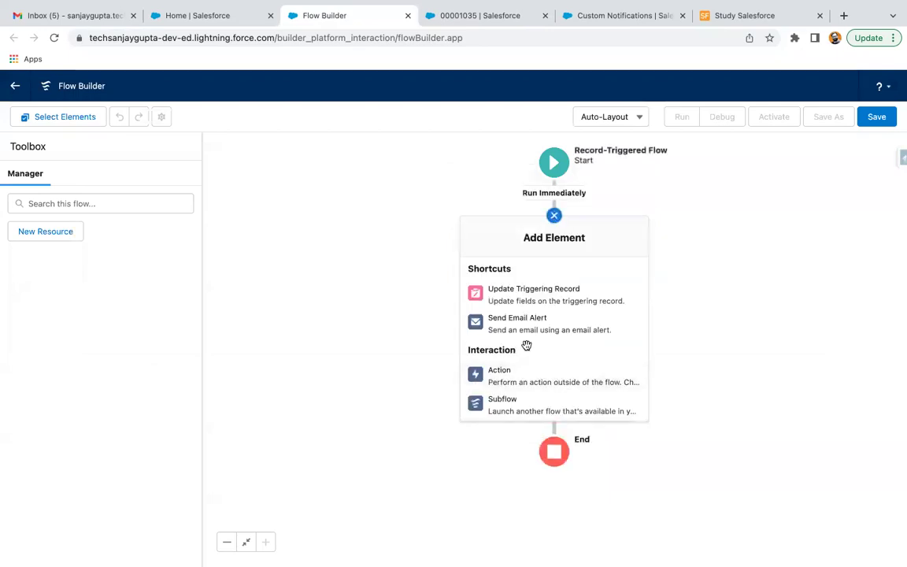
scroll(537, 339, down, 1)
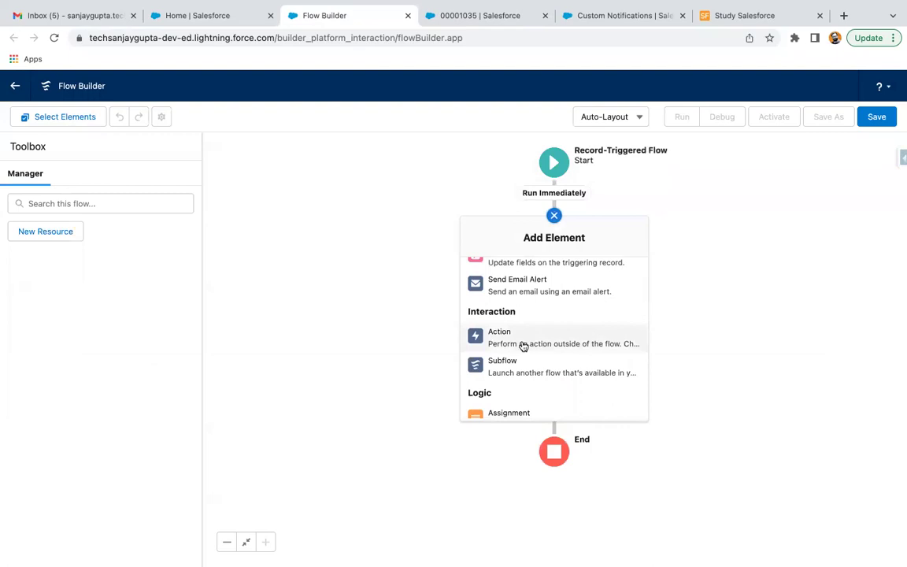
click(516, 340)
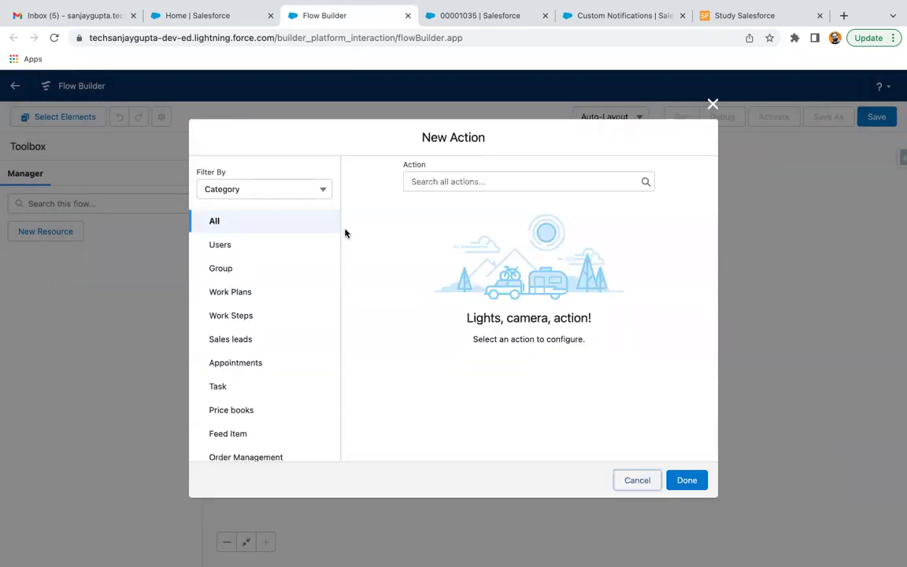
click(428, 176)
text(notif)
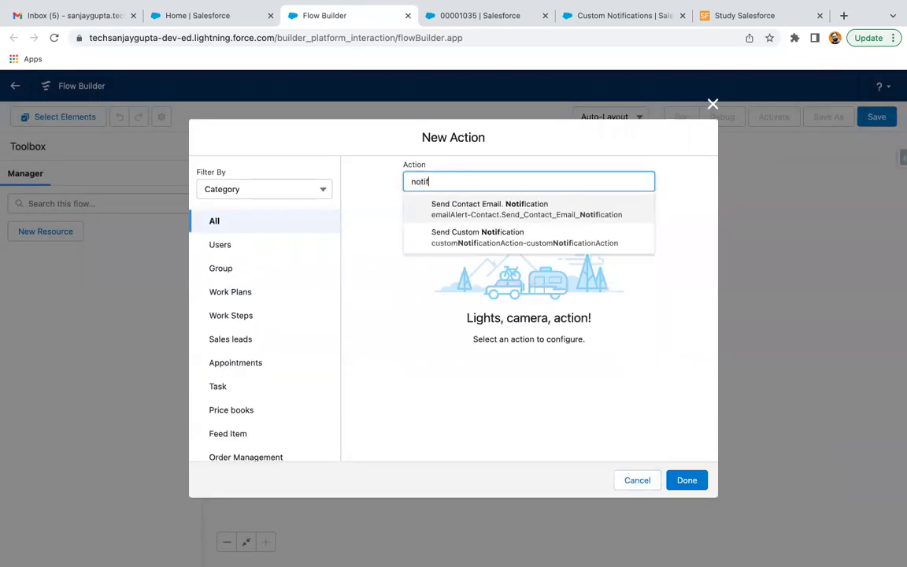
click(473, 243)
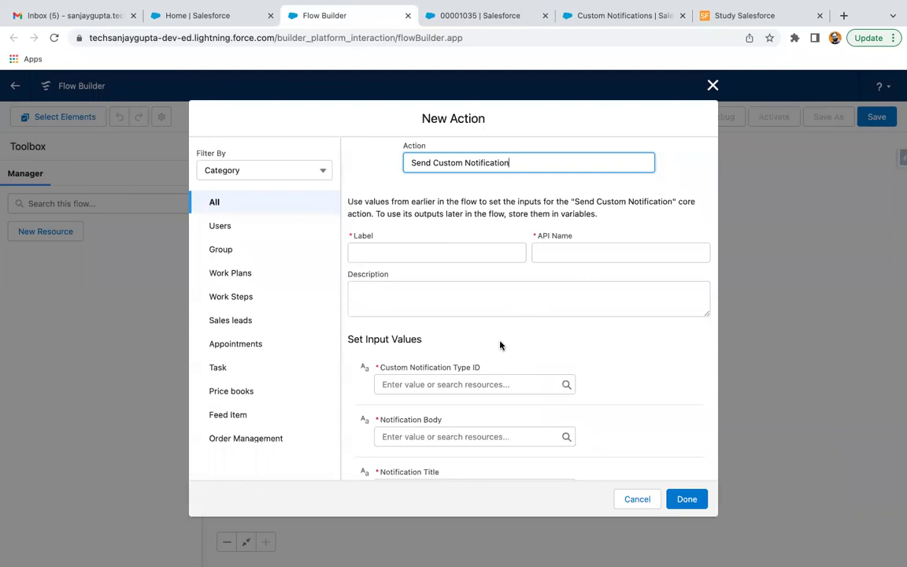
scroll(500, 345, down, 3)
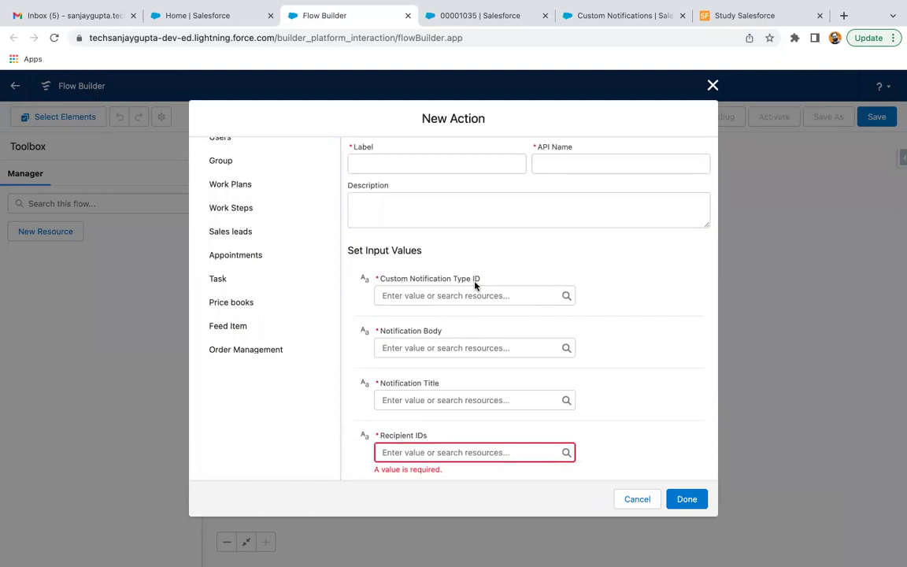
click(712, 85)
Step: Bring up the element list between Start and End and scroll to the Data section
click(554, 215)
scroll(492, 327, down, 5)
scroll(497, 337, down, 2)
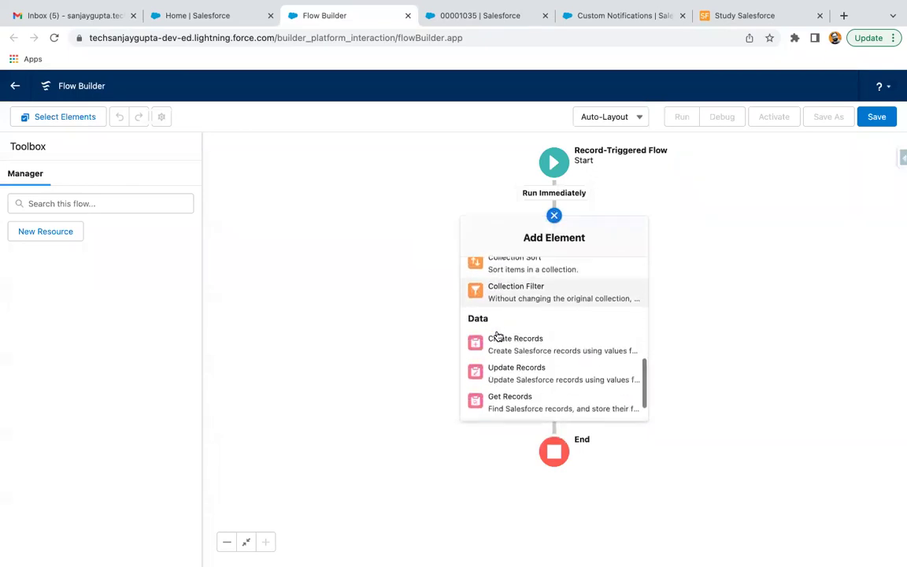
Step: Add a Get Records element labelled Get Notification Id on Custom Notification Type
click(500, 398)
click(293, 272)
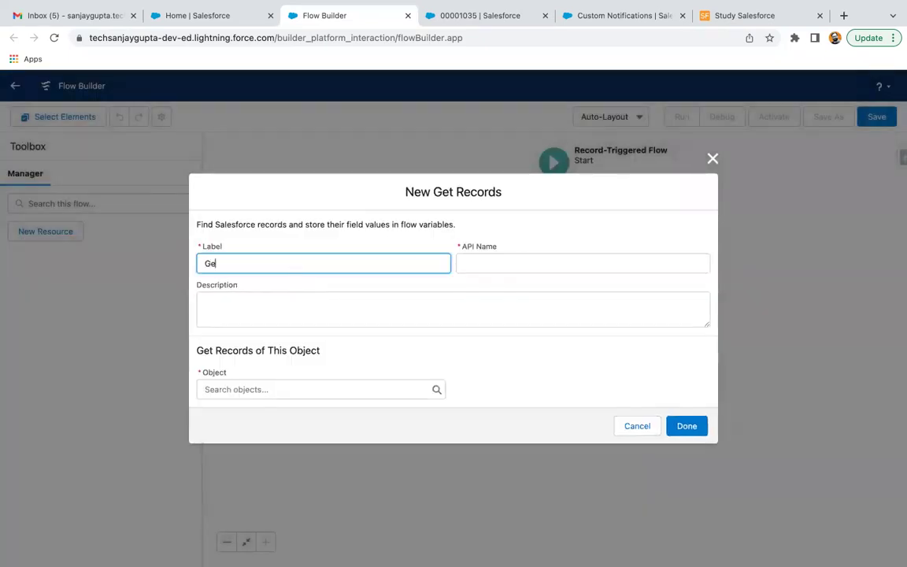
text(Get Notification Id)
click(597, 11)
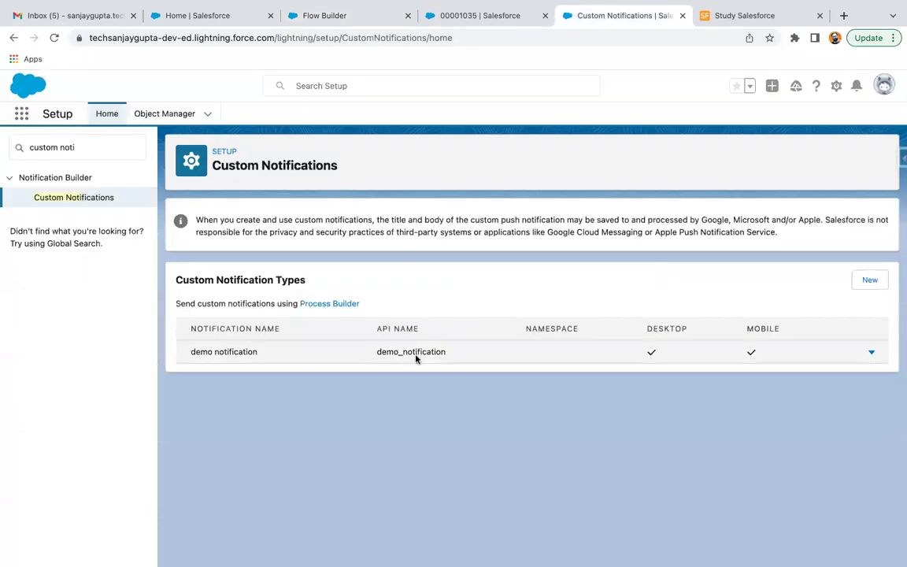
click(355, 22)
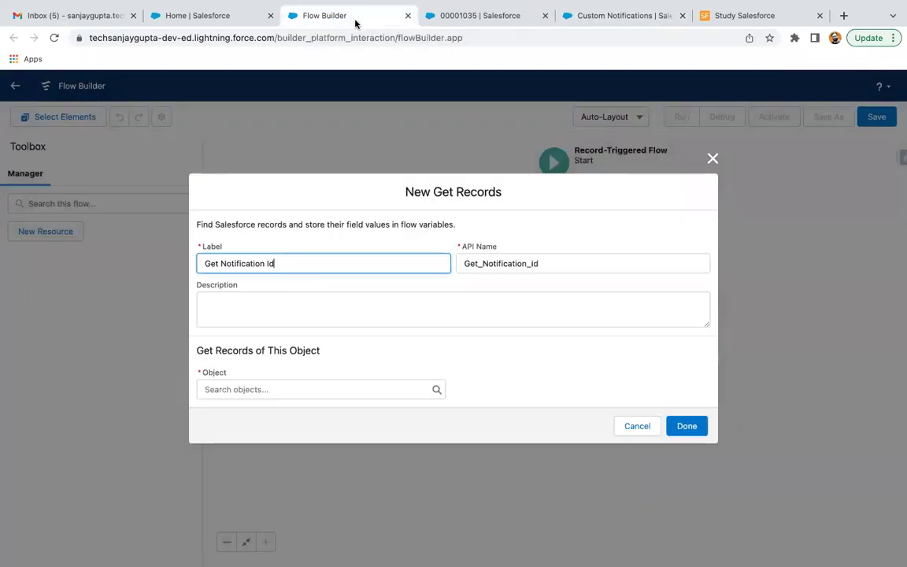
click(300, 389)
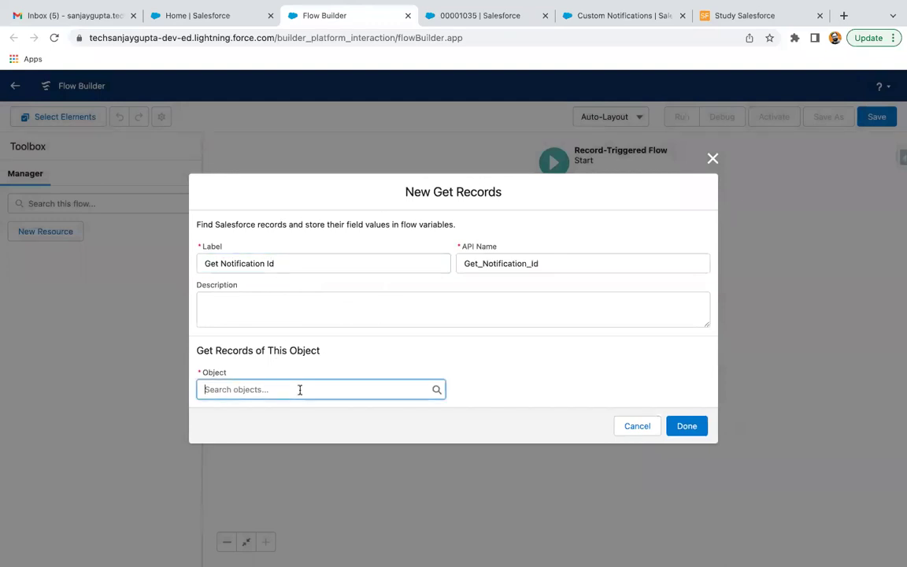
text(custom notif)
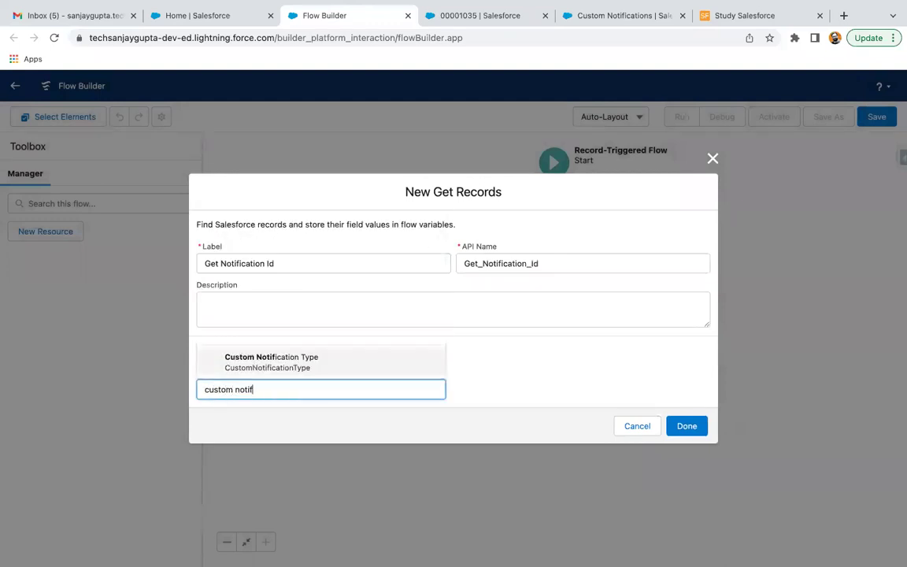
click(279, 377)
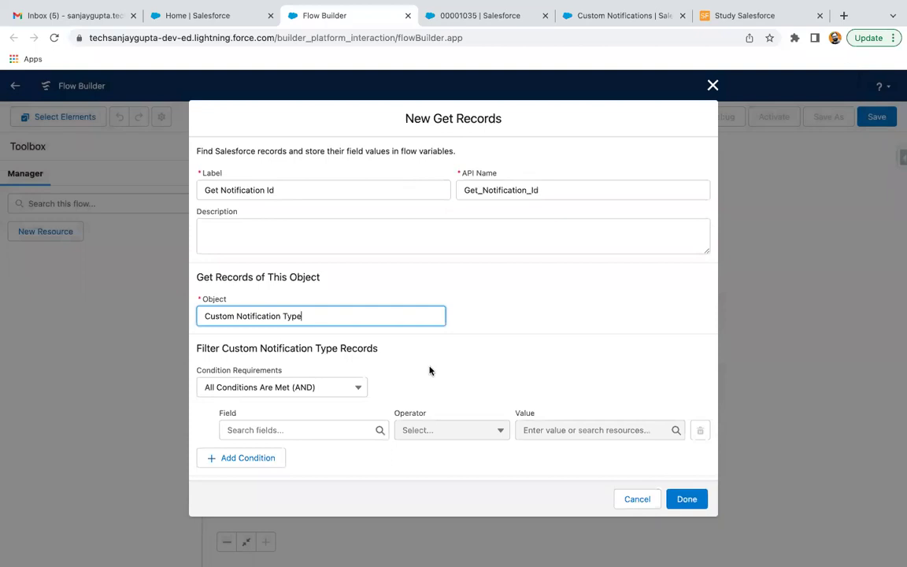
scroll(429, 370, down, 2)
scroll(429, 370, down, 1)
Step: Filter by DeveloperName Equals demo_notification, checked against the API name, and save the element
click(282, 286)
text(deve)
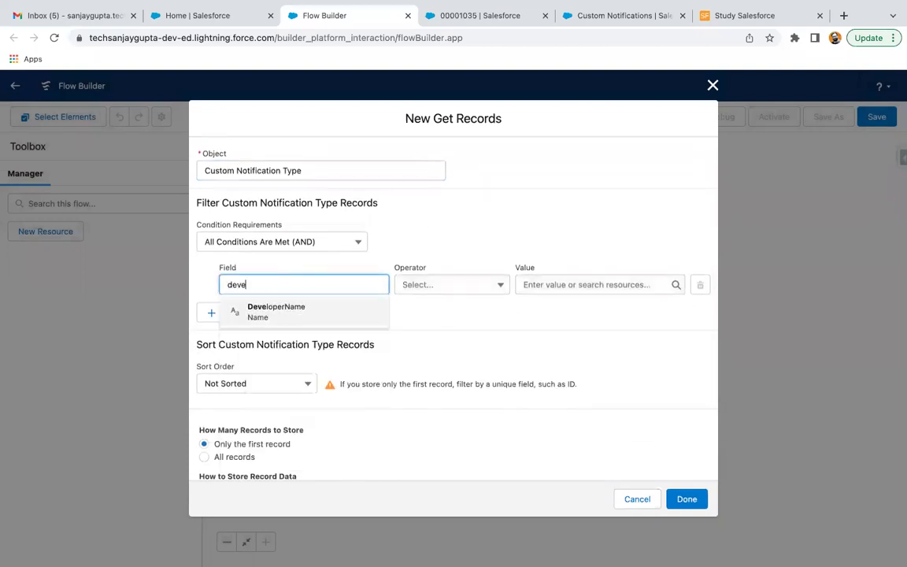
click(274, 312)
click(550, 283)
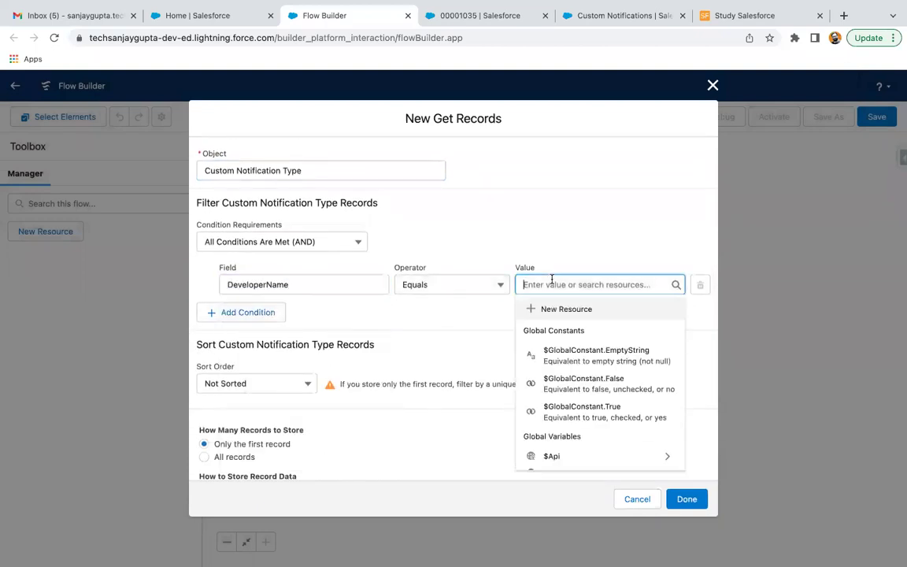
text(demo_notification)
click(532, 338)
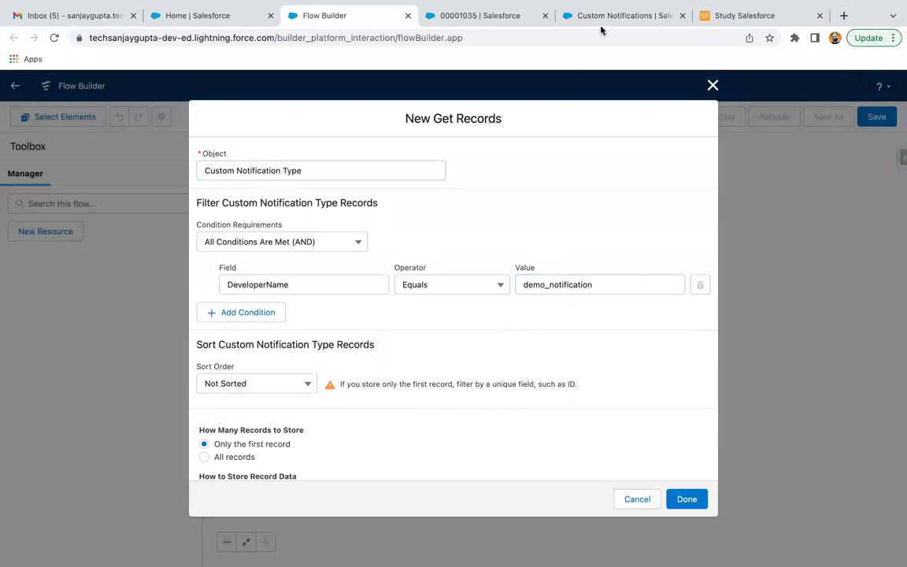
click(590, 16)
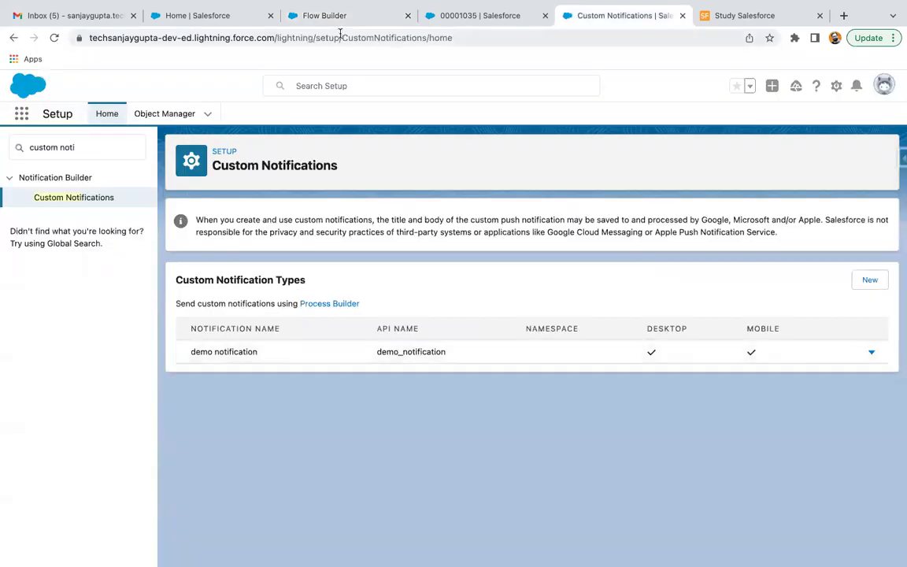
click(342, 16)
scroll(399, 338, down, 2)
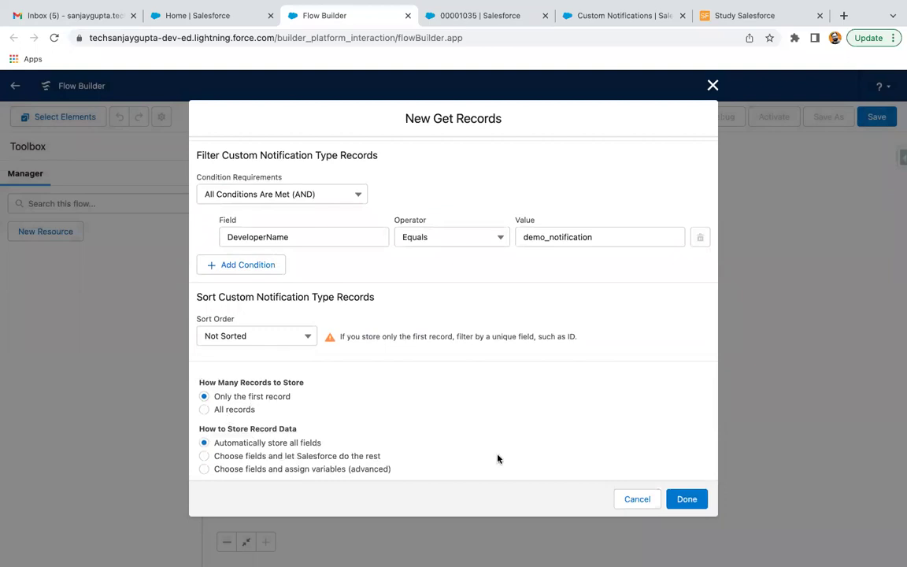
click(687, 498)
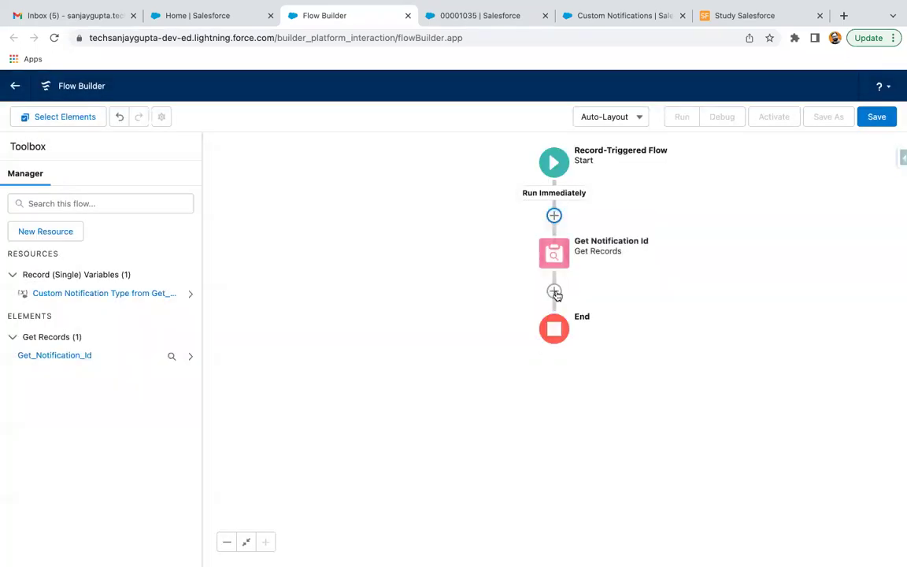
Step: Add an action after Get Notification Id and choose Send Custom Notification
click(555, 292)
scroll(514, 415, down, 1)
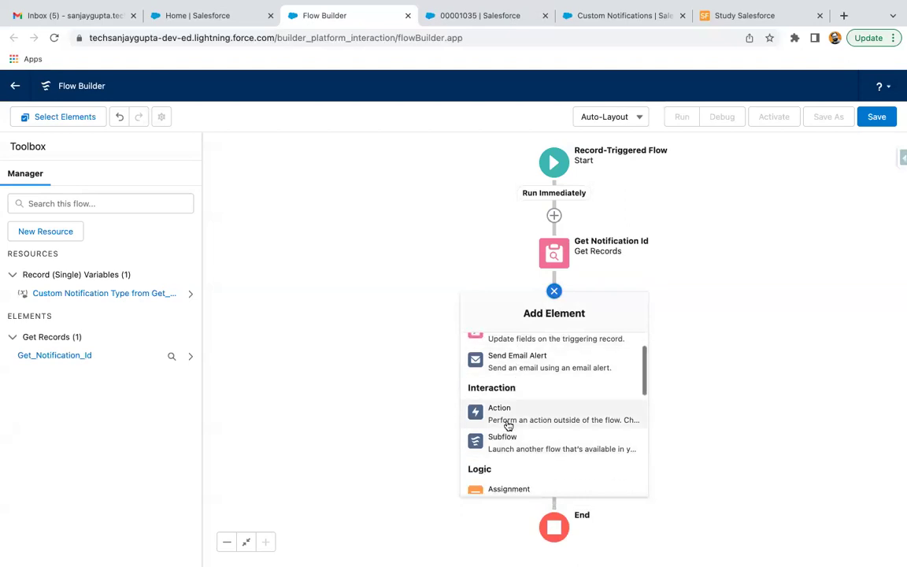
click(529, 416)
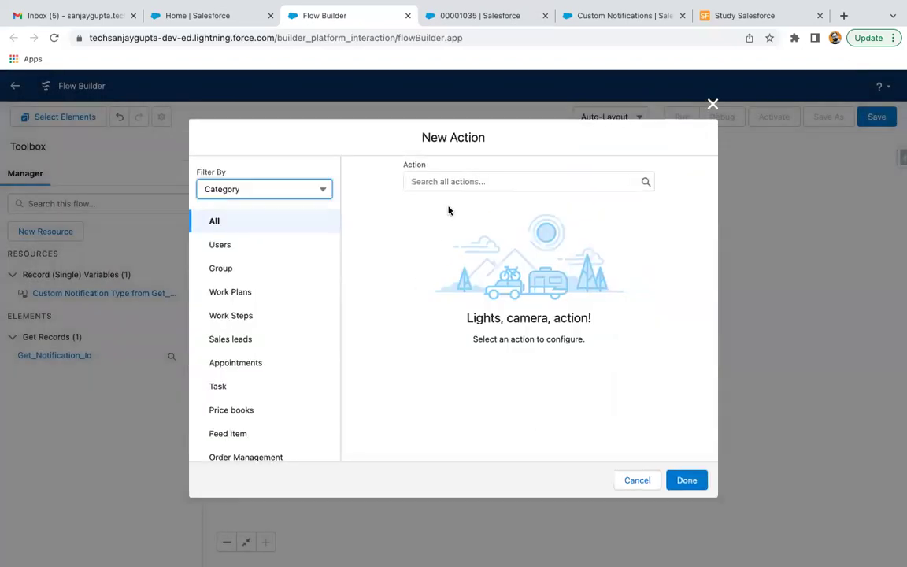
text(notif)
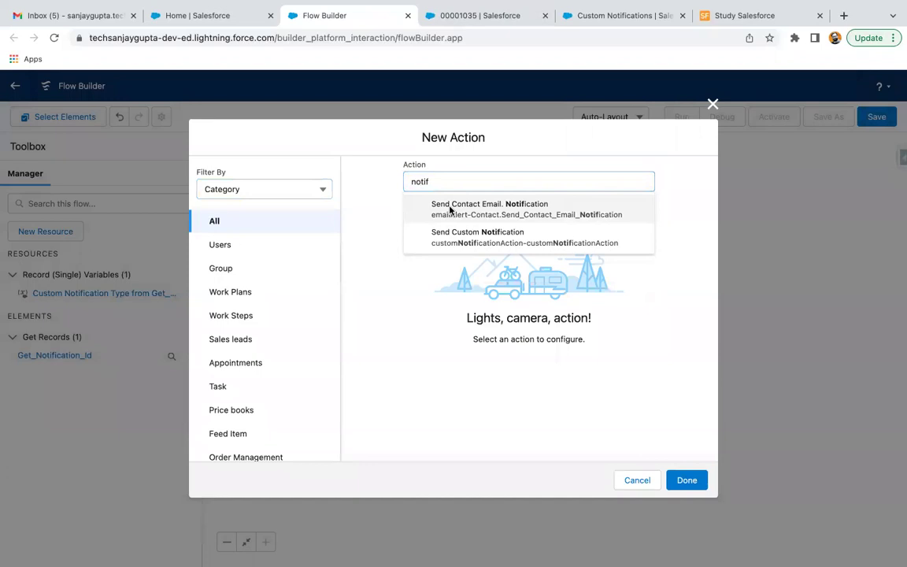
click(450, 208)
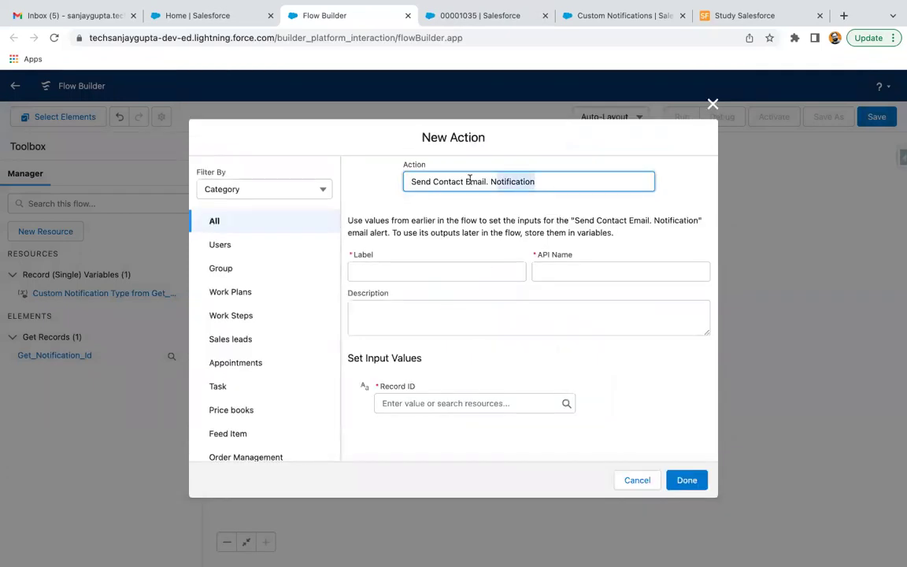
click(470, 180)
key(ctrl+a)
key(BackSpace)
text(notif)
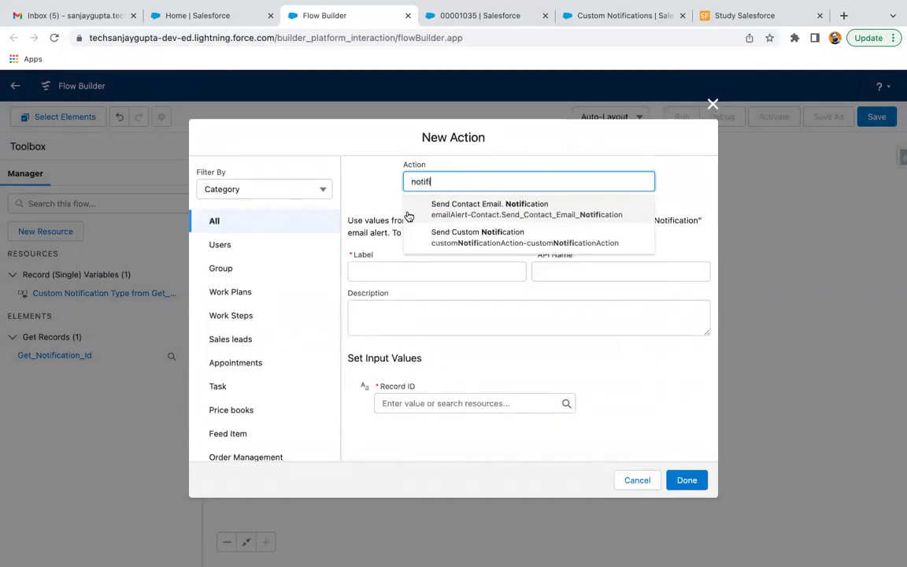
click(453, 239)
scroll(440, 308, down, 1)
Step: Label the action 'Send Notification', check Recipient IDs' resources, then discard it unsaved
click(401, 210)
text(Send )
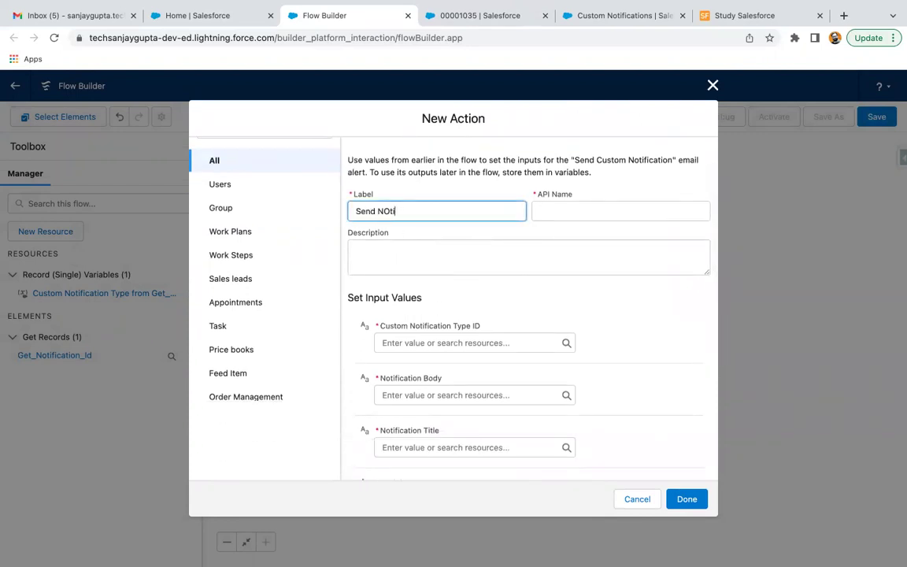
text(Notification)
click(494, 298)
scroll(494, 297, down, 2)
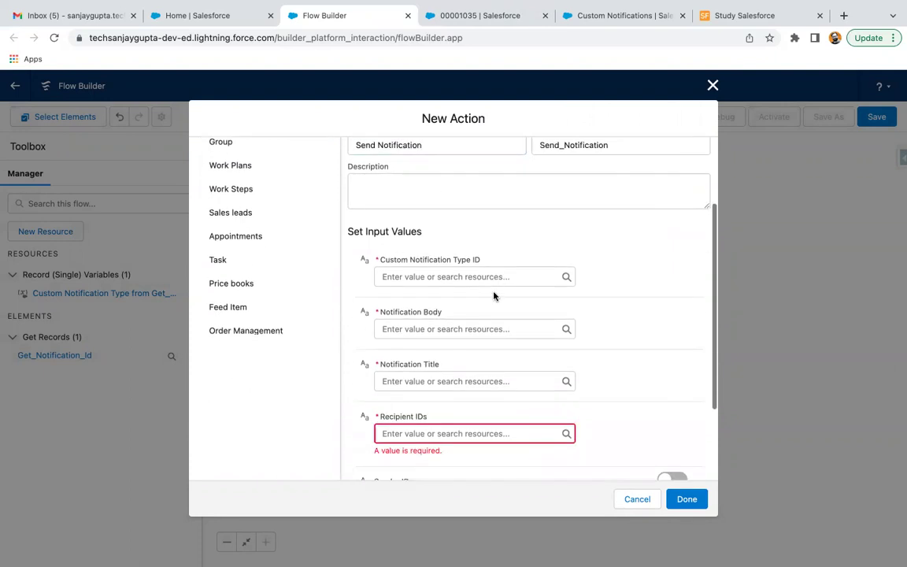
scroll(459, 349, down, 1)
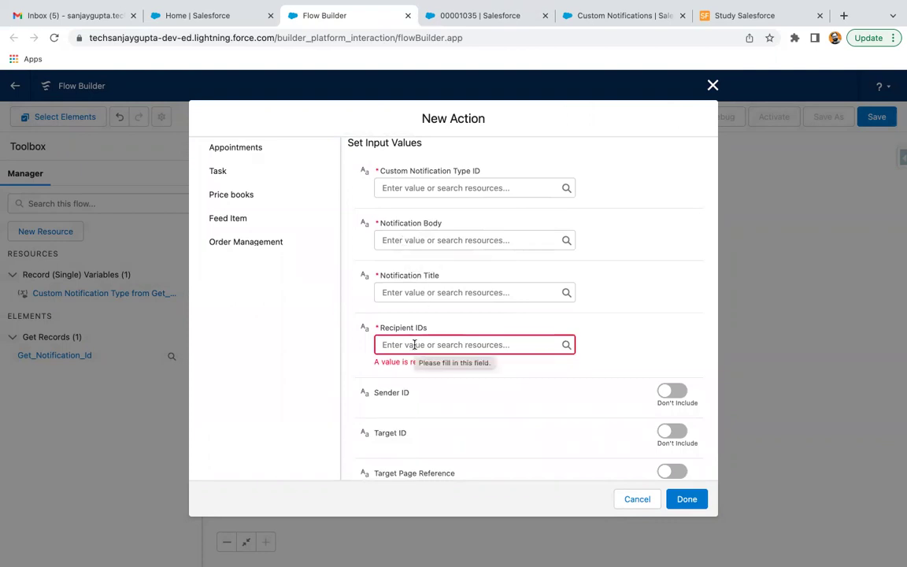
click(416, 345)
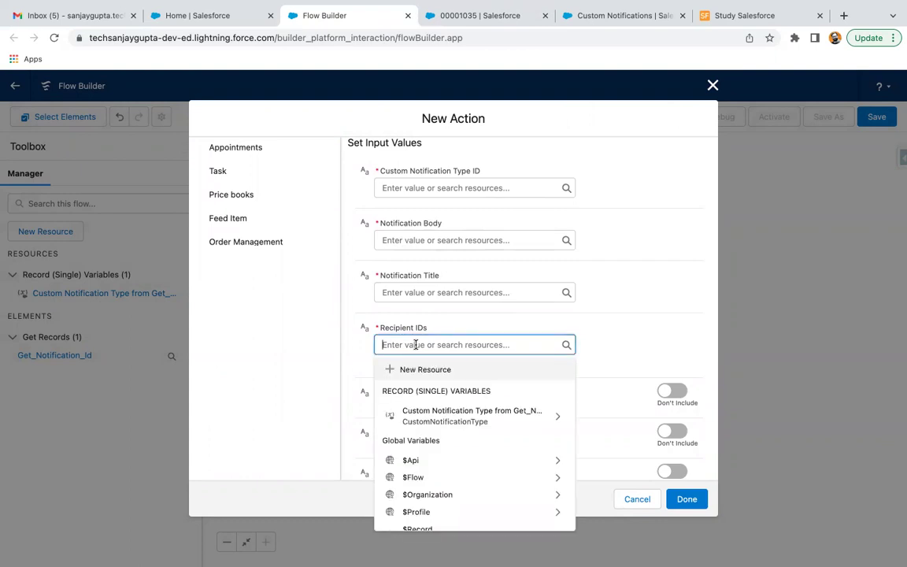
click(573, 331)
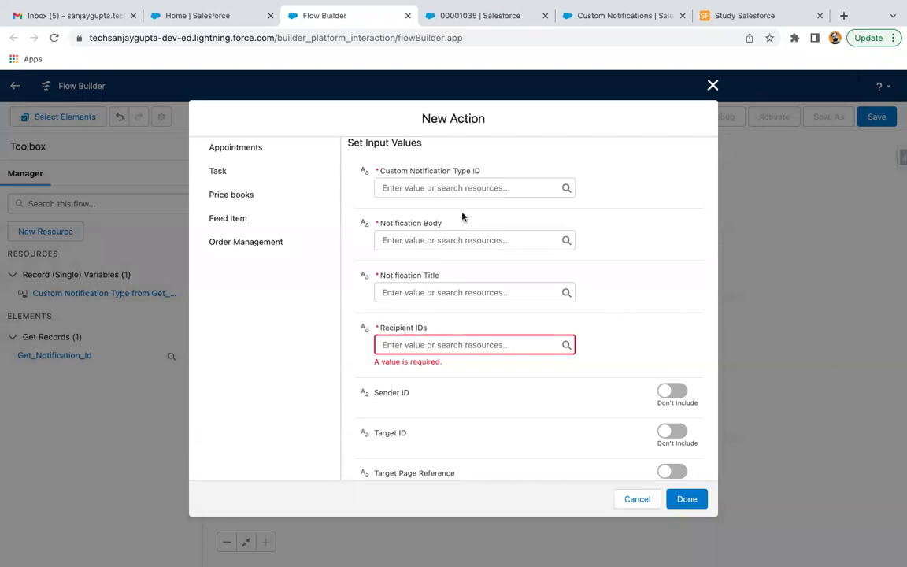
click(713, 87)
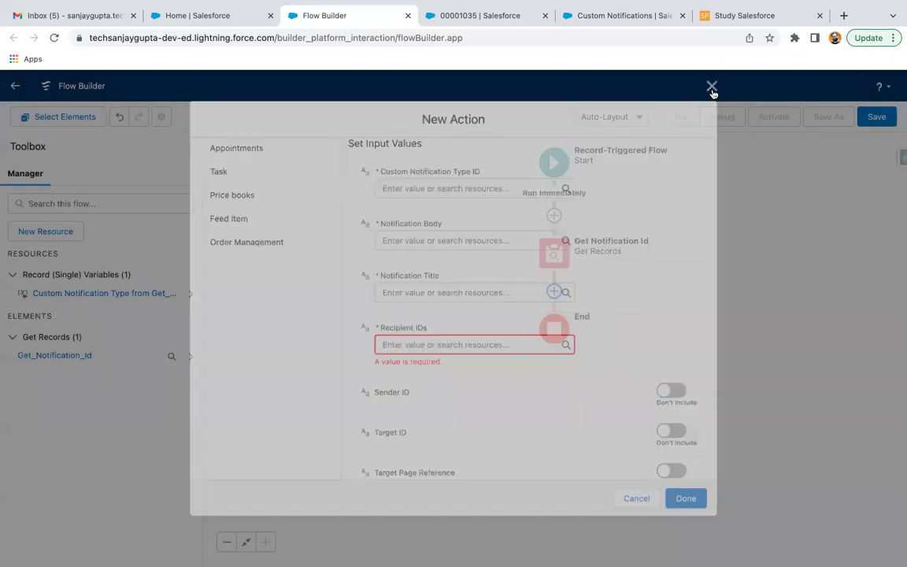
Step: Create a plain-text Text Template resource named notificationBody
click(44, 233)
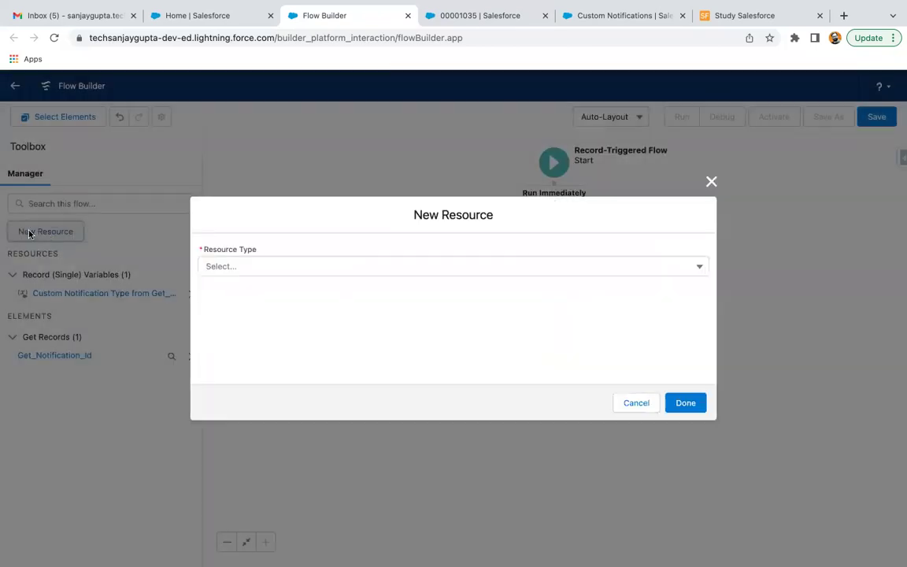
click(229, 269)
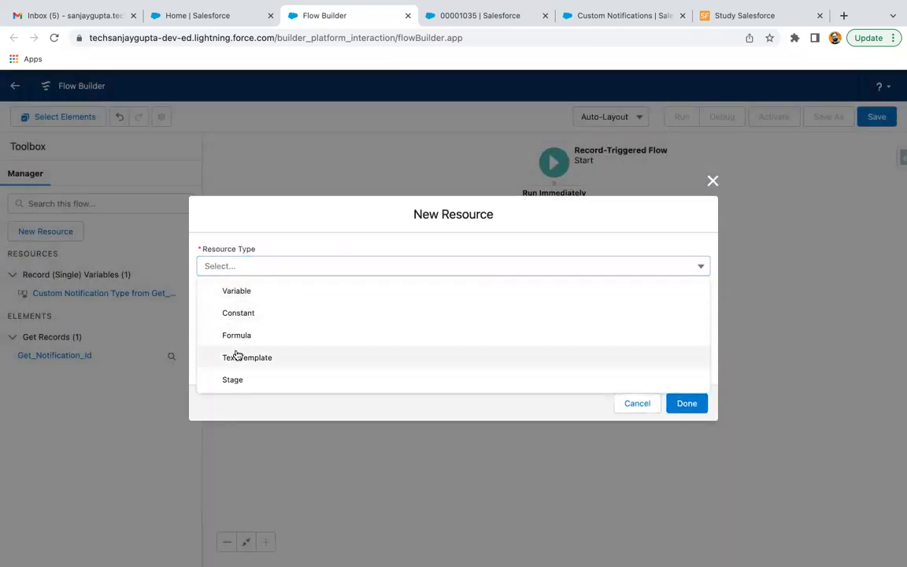
click(234, 356)
click(250, 241)
text(notificationBody)
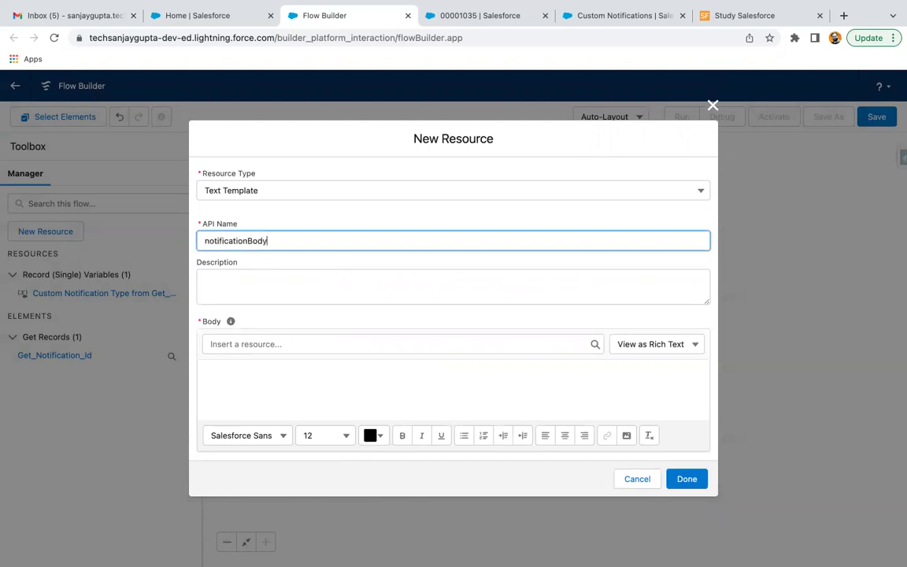
click(253, 368)
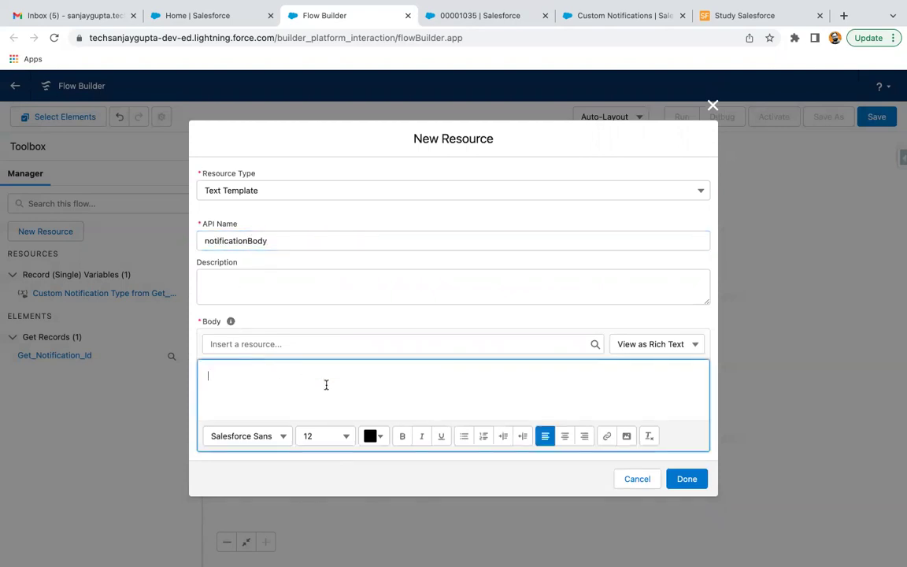
click(654, 344)
click(647, 390)
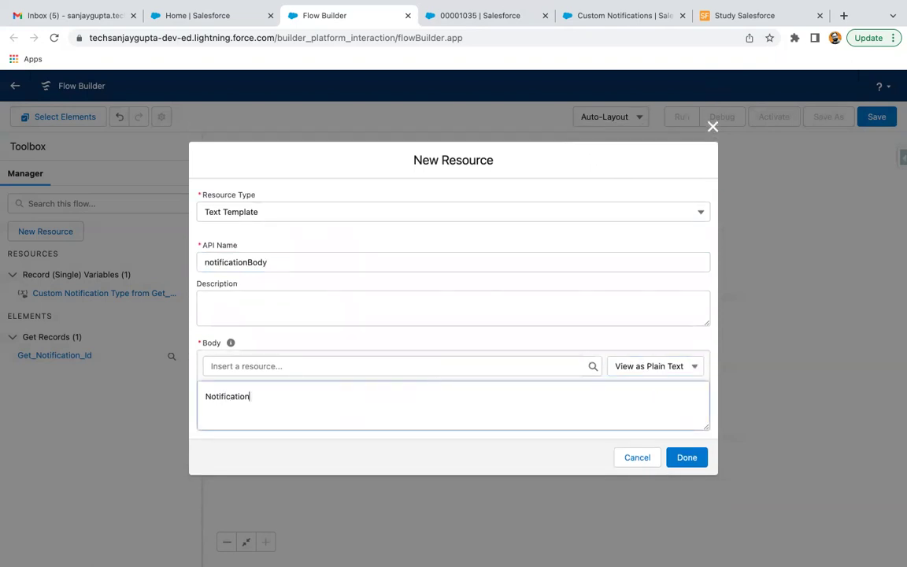
click(685, 458)
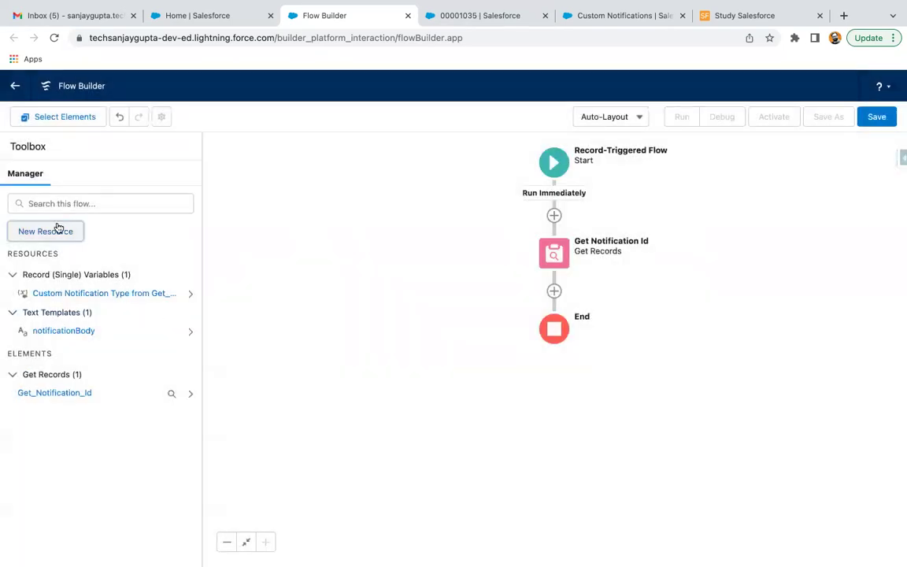
Step: Create a plain-text Text Template notificationTitle containing 'Notification Title'
click(63, 232)
click(228, 268)
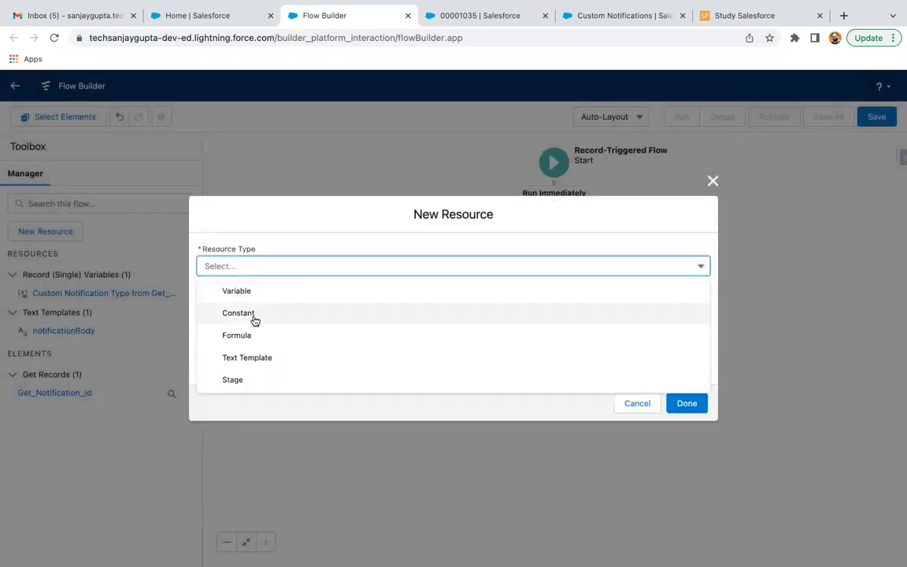
click(277, 357)
click(256, 242)
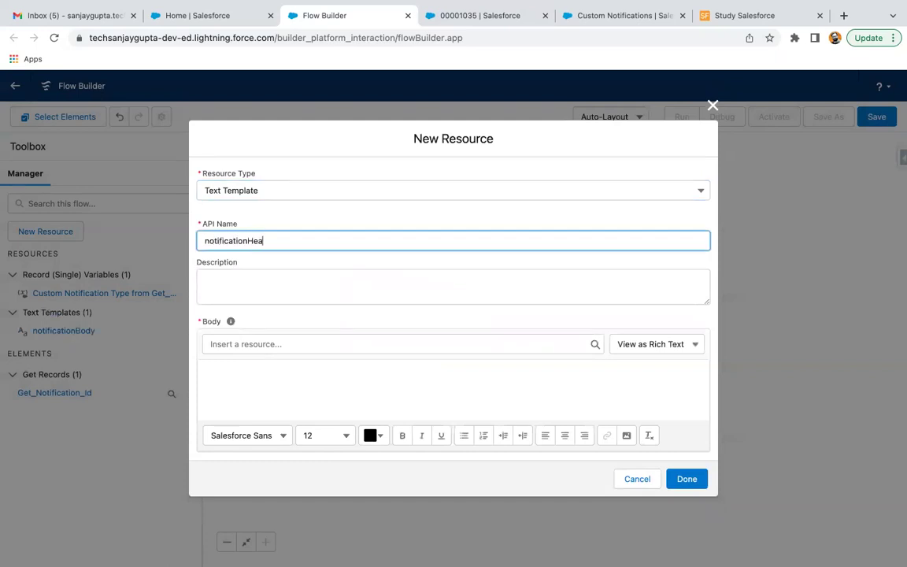
text(notificationTitle)
click(652, 344)
click(634, 391)
click(369, 390)
text(Notification)
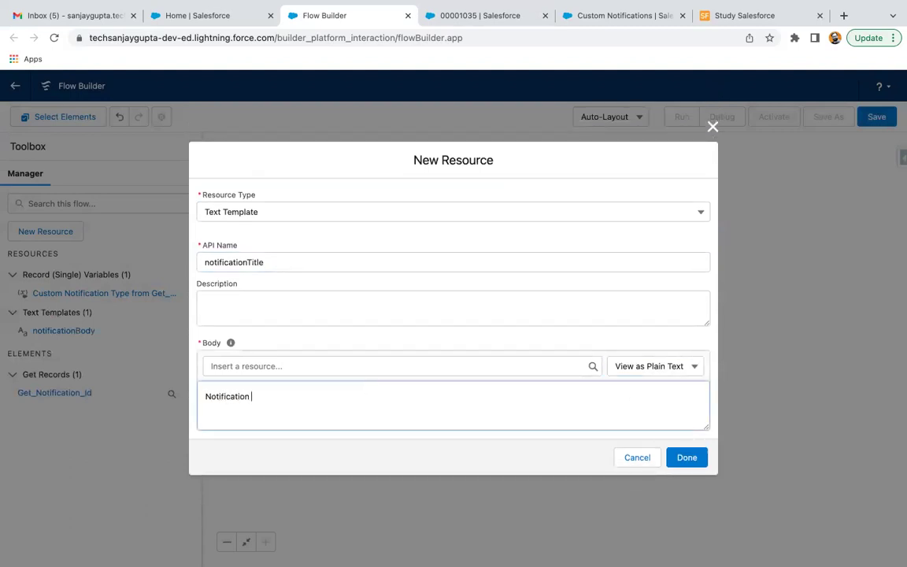
text( Title)
click(686, 457)
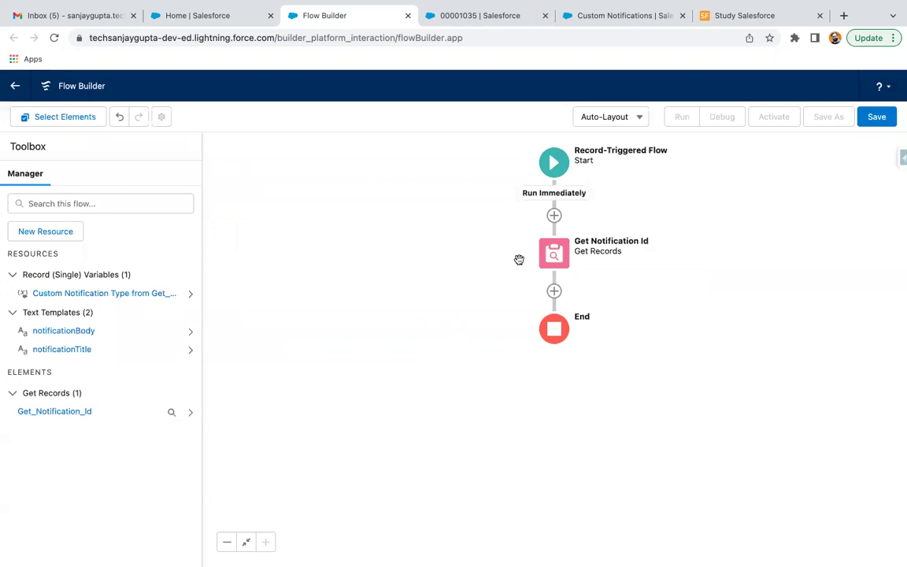
Step: Add a Send Custom Notification action after Get Notification Id and inspect its empty Recipient IDs
click(554, 291)
scroll(497, 411, down, 2)
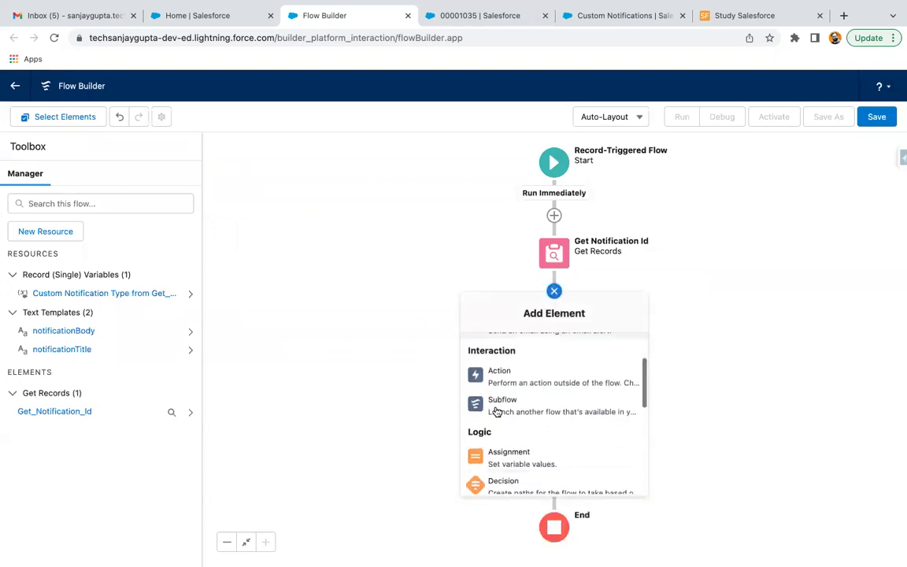
click(517, 376)
click(460, 180)
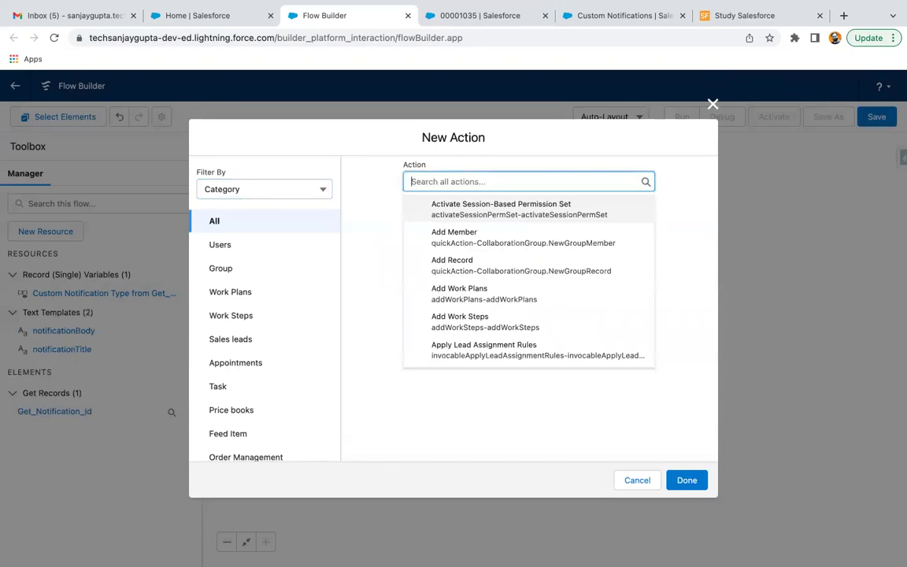
text(noti)
click(462, 236)
scroll(482, 359, down, 5)
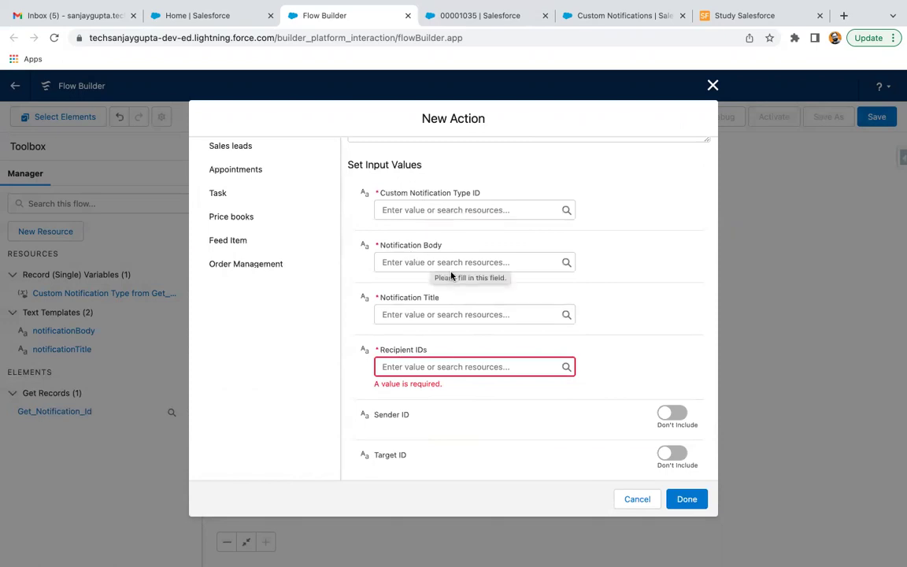
scroll(441, 260, down, 1)
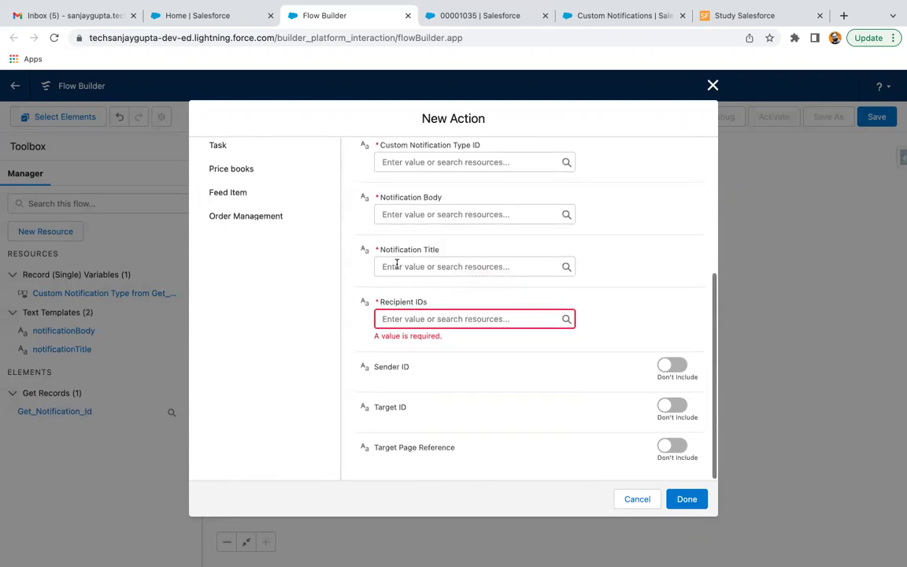
click(420, 318)
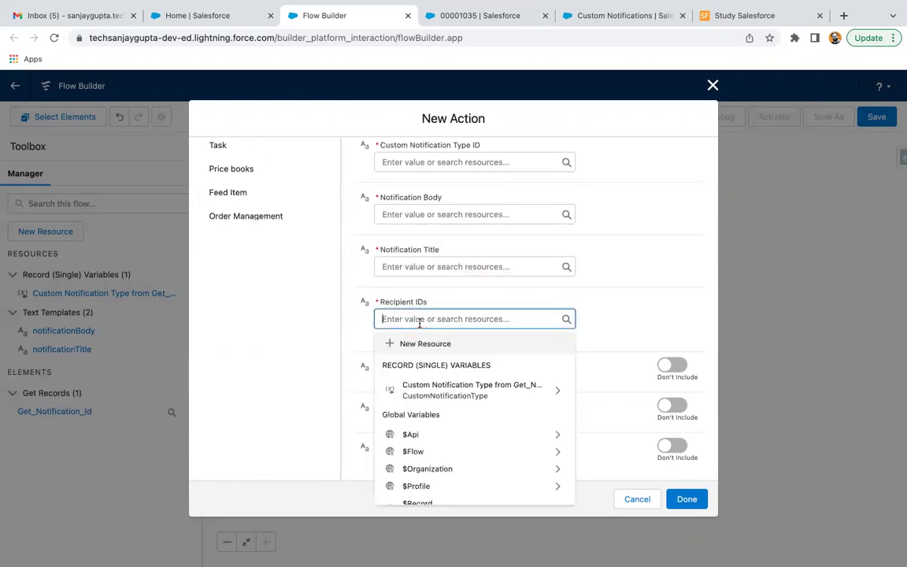
click(508, 296)
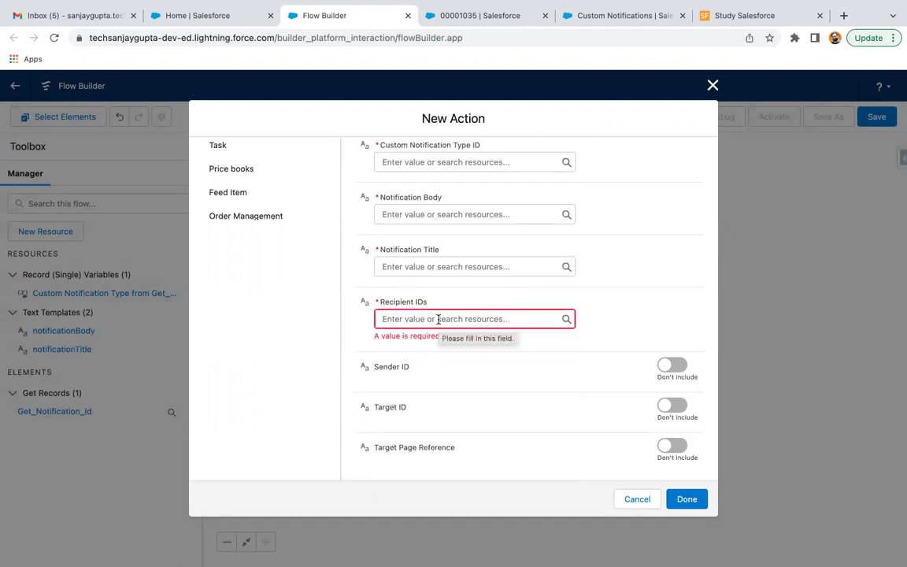
Step: Discard the unfinished action and add a Get Records element after Get Notification Id
click(712, 85)
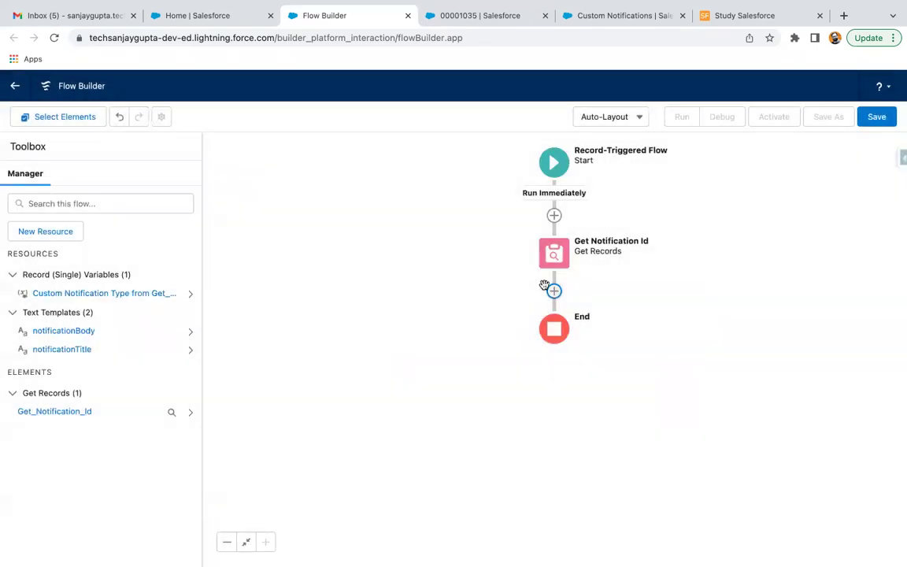
click(553, 290)
scroll(496, 401, down, 2)
scroll(502, 413, down, 5)
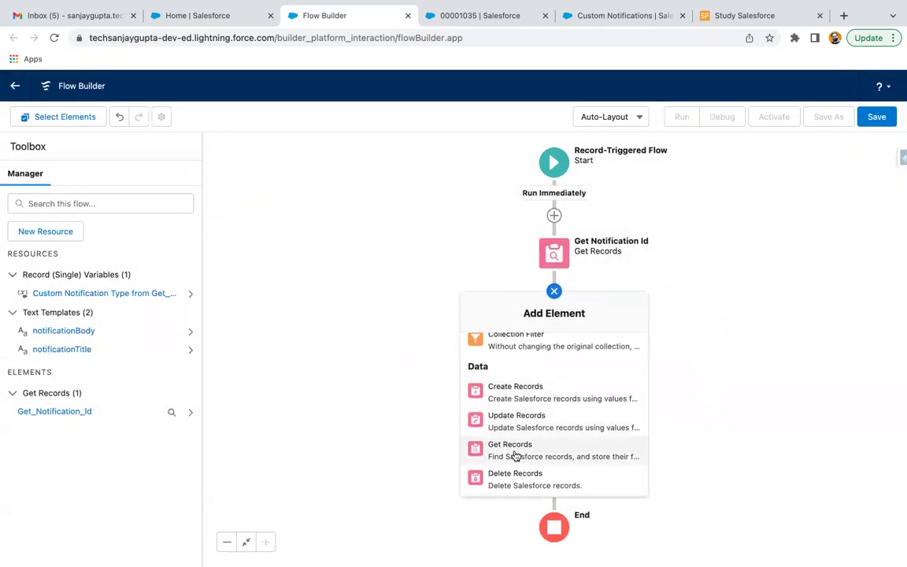
click(514, 451)
Step: Label the lookup 'Get Group', query the Group object, and search for a 'name' filter field
text(Get Group)
click(316, 380)
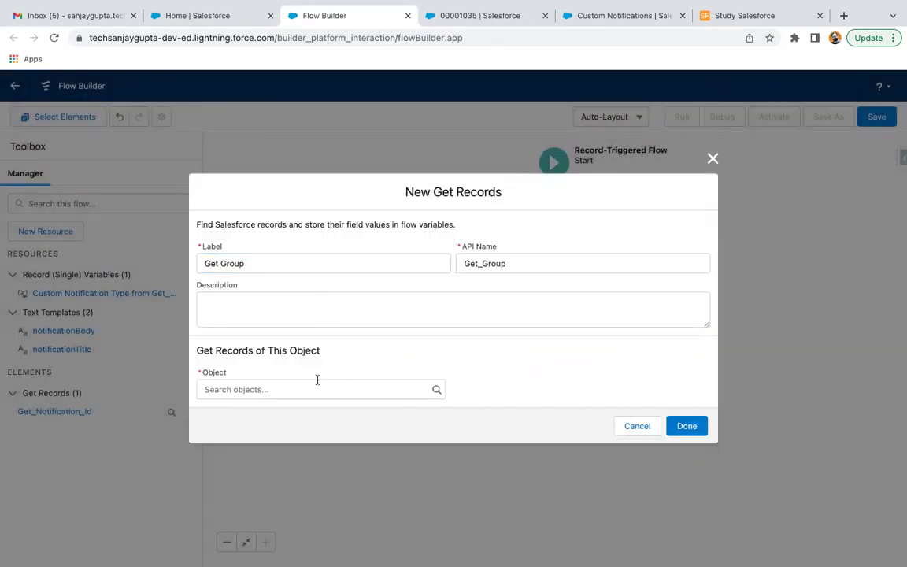
text(group)
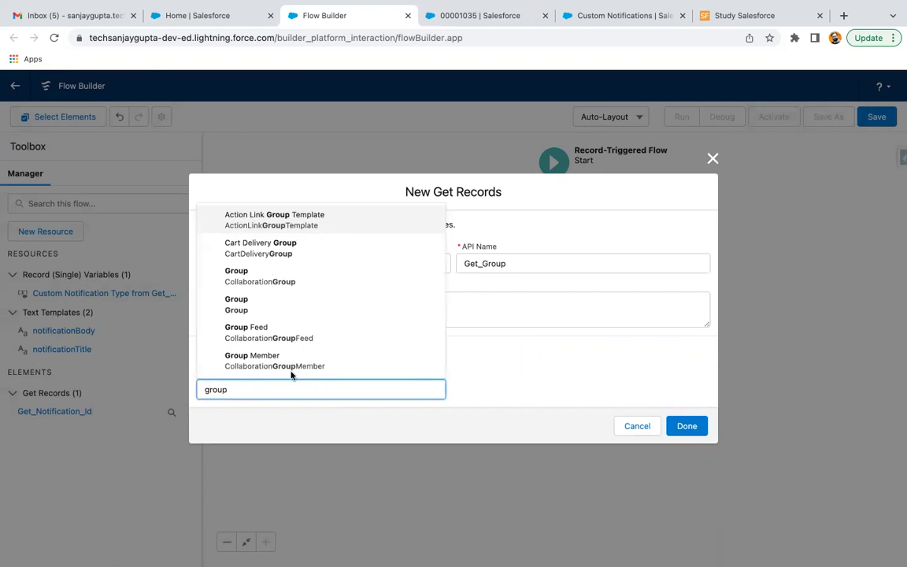
click(263, 308)
scroll(397, 352, down, 3)
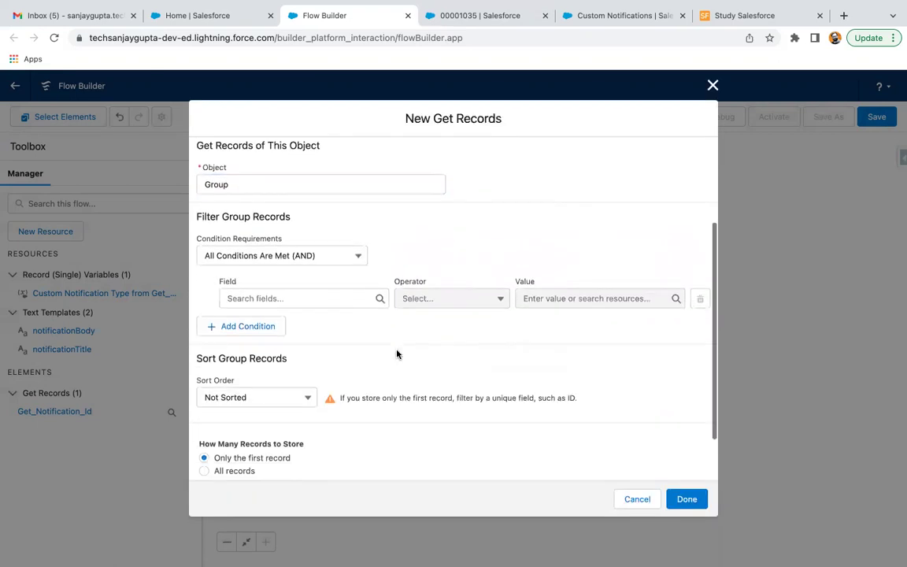
click(269, 253)
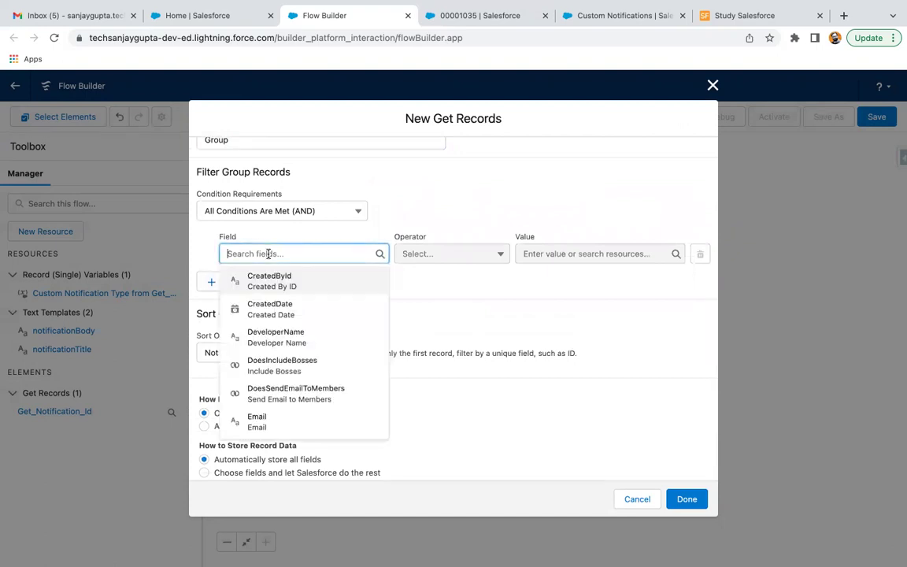
text(name)
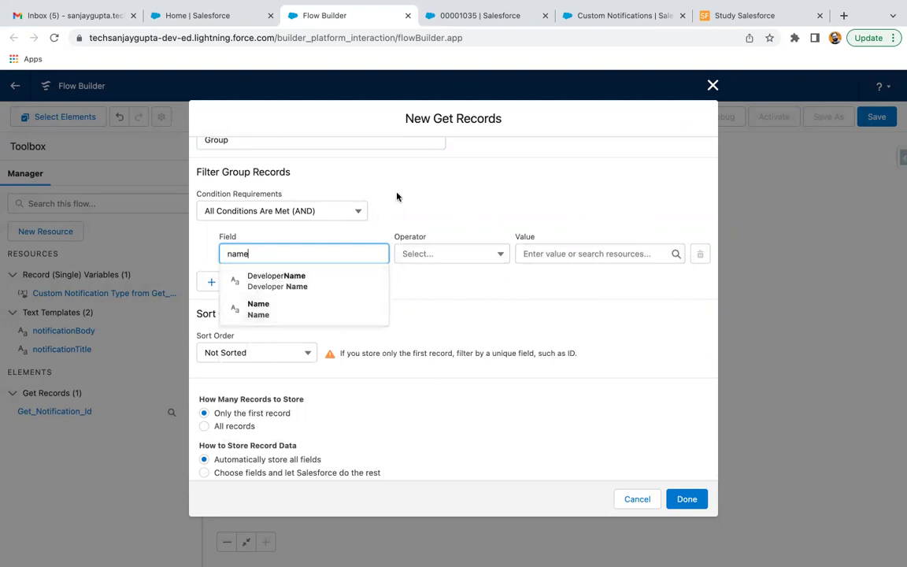
click(573, 17)
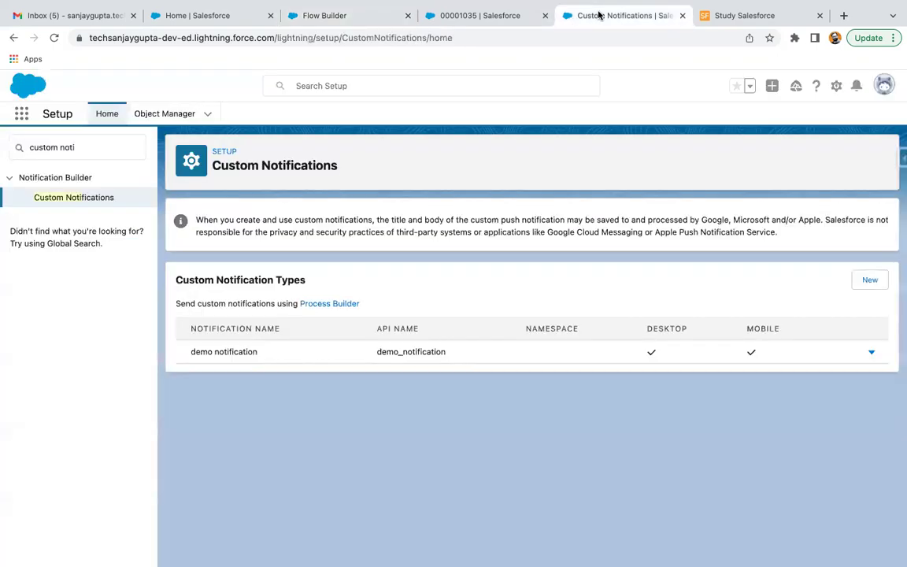
Step: Look up the public group in Setup's Public Groups list and copy its name My_Group
click(75, 142)
text(public)
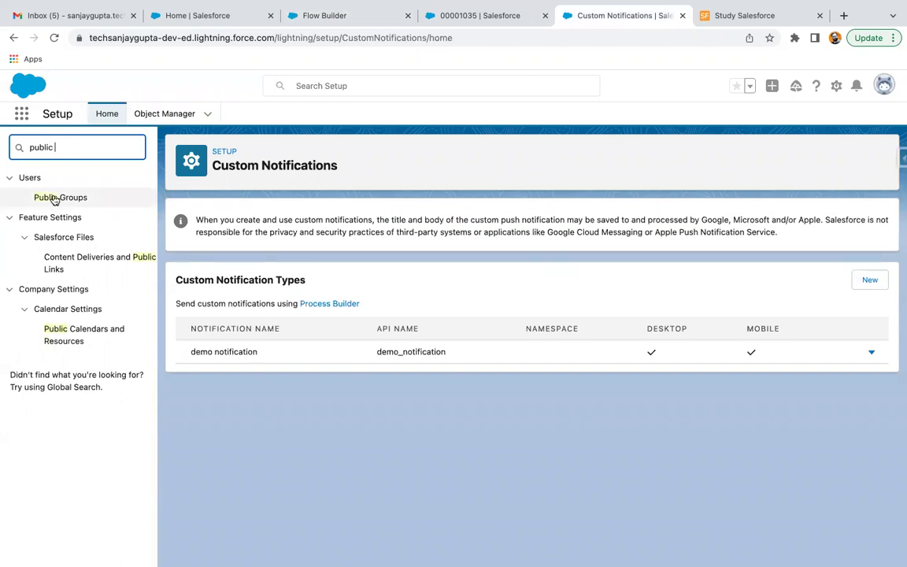
click(55, 198)
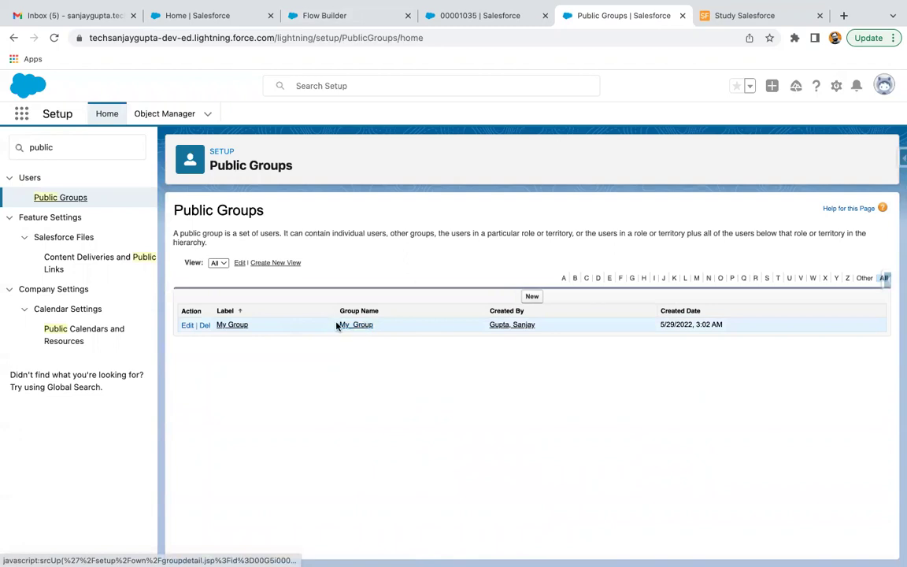
drag(379, 324, 333, 326)
key(super+c)
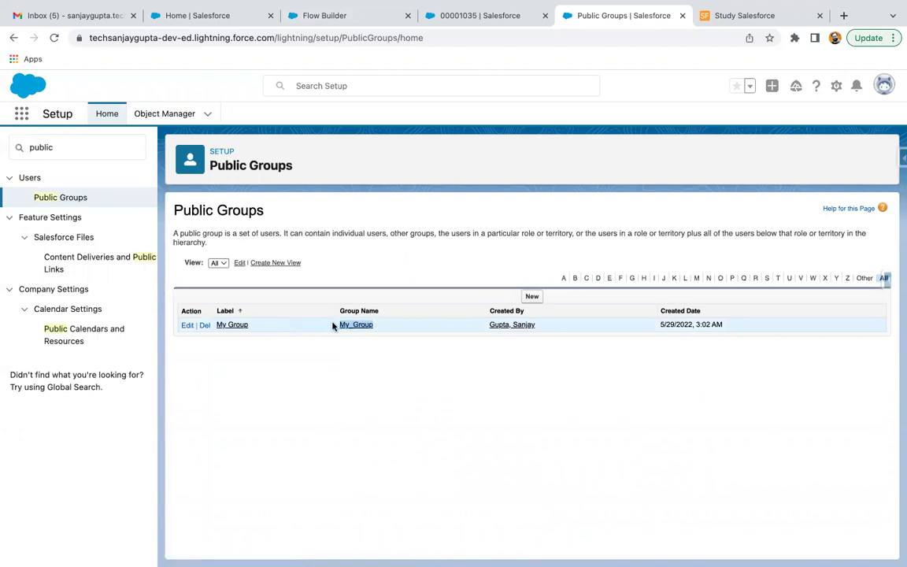
click(342, 17)
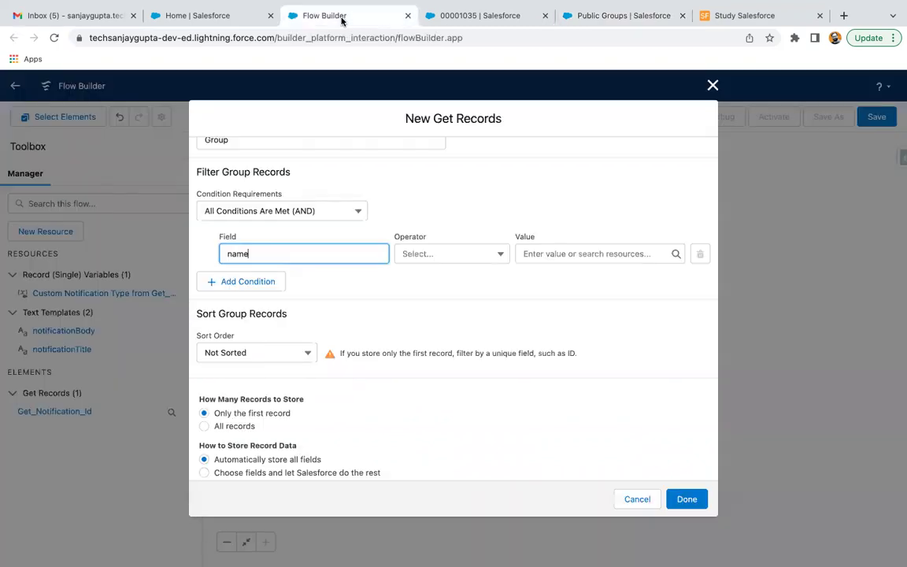
Step: Filter Get Group on DeveloperName equals My_Group and save the step
key(BackSpace)
key(BackSpace)
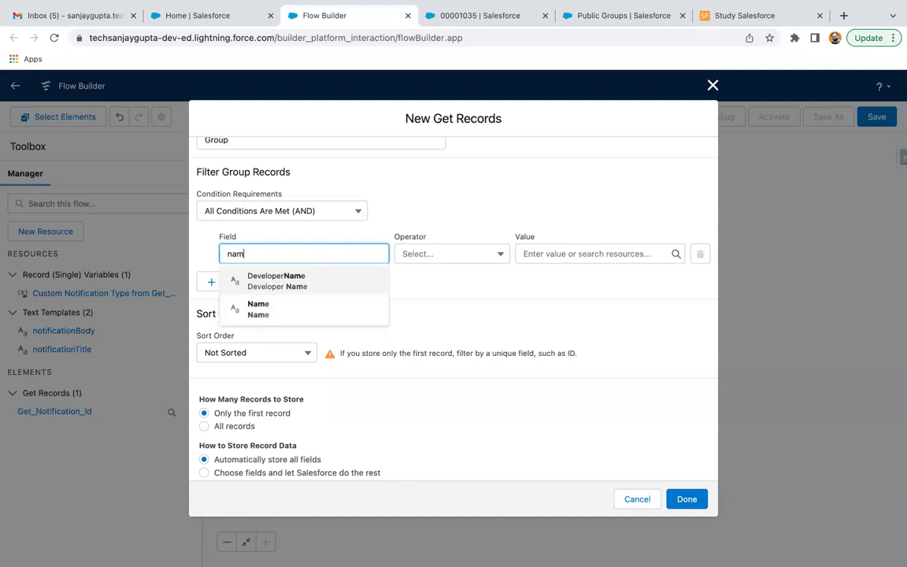
click(330, 272)
click(542, 249)
key(super+v)
click(540, 253)
key(BackSpace)
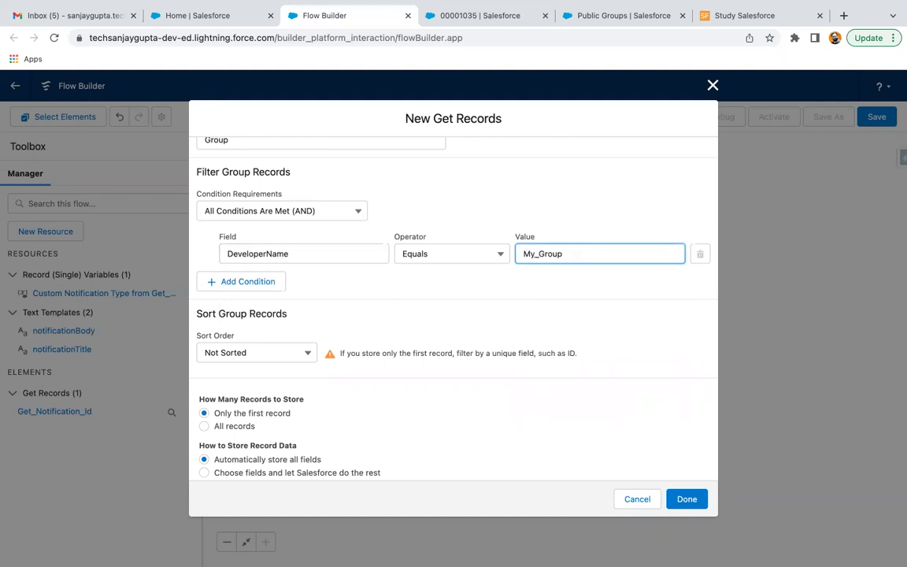
click(545, 307)
scroll(307, 319, down, 1)
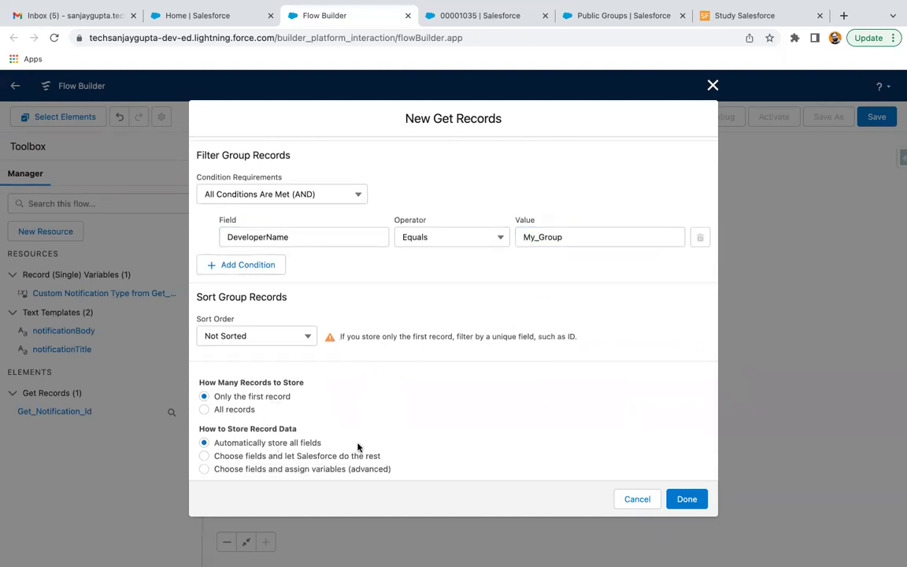
click(687, 498)
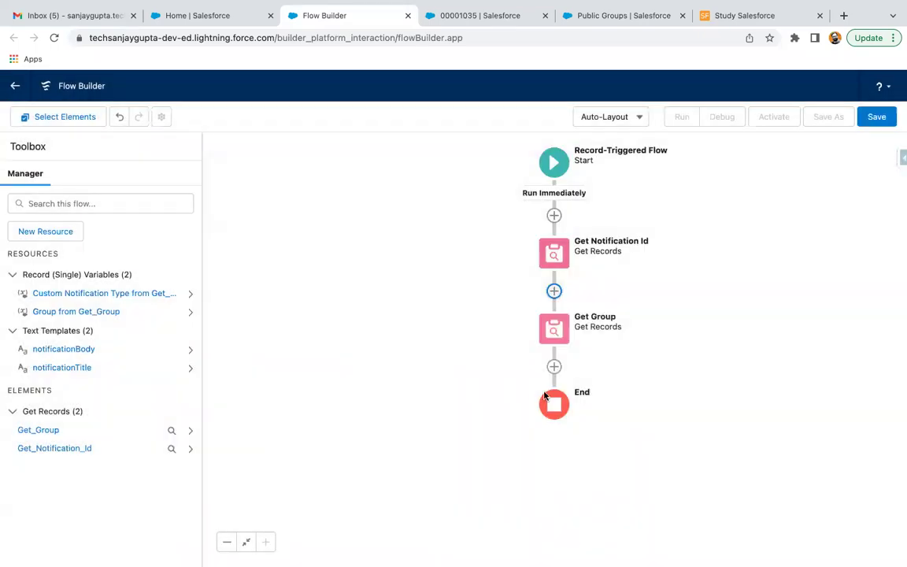
Step: Add an Action element after Get Group
click(554, 366)
scroll(512, 442, down, 2)
scroll(512, 441, down, 1)
scroll(512, 441, up, 3)
click(512, 454)
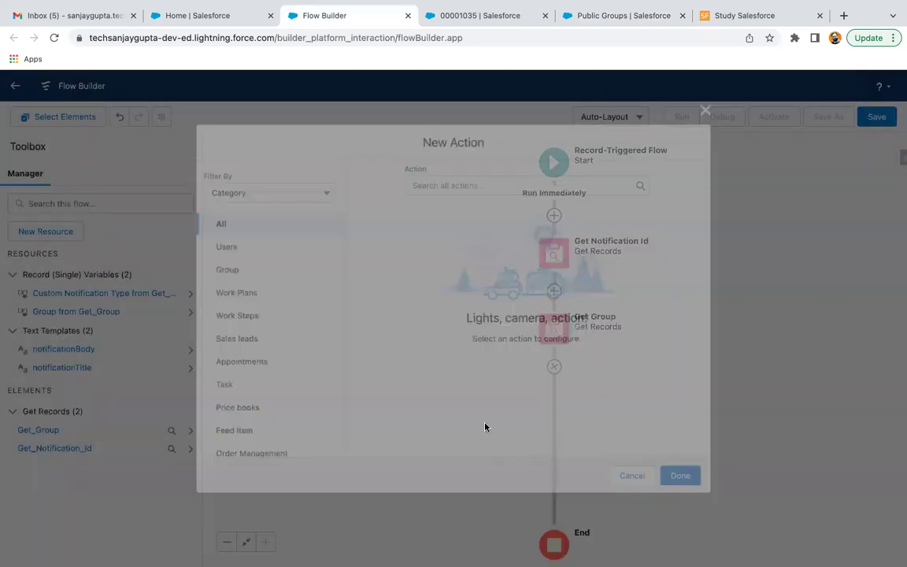
Step: Choose the Send Custom Notification action and label it 'Send Notification'
click(446, 185)
text(noti)
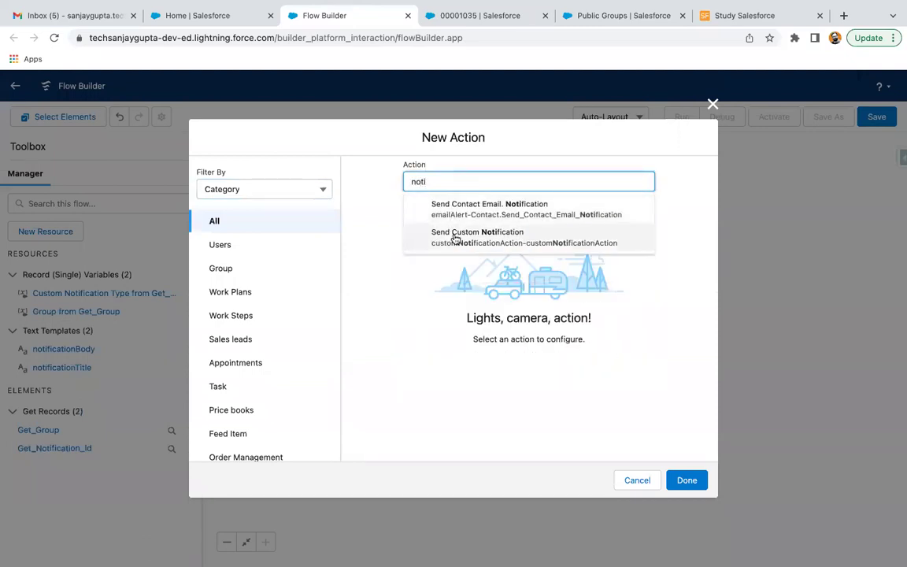
click(455, 236)
scroll(379, 260, down, 1)
click(415, 205)
text(S)
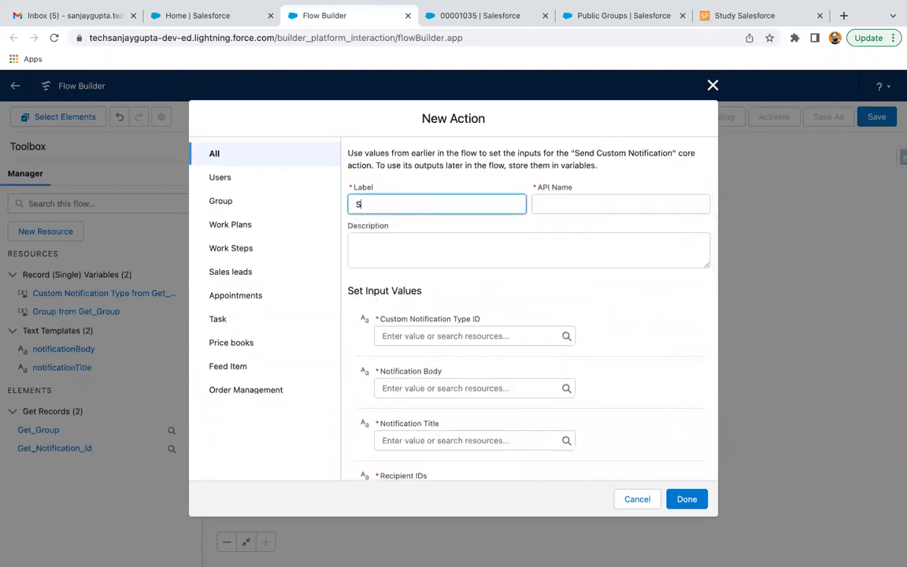
text(end Notification)
click(458, 237)
scroll(444, 265, down, 3)
Step: Map Type ID to Get_Notification_Id's Id, Body to notificationBody, Title to notificationTitle
click(452, 185)
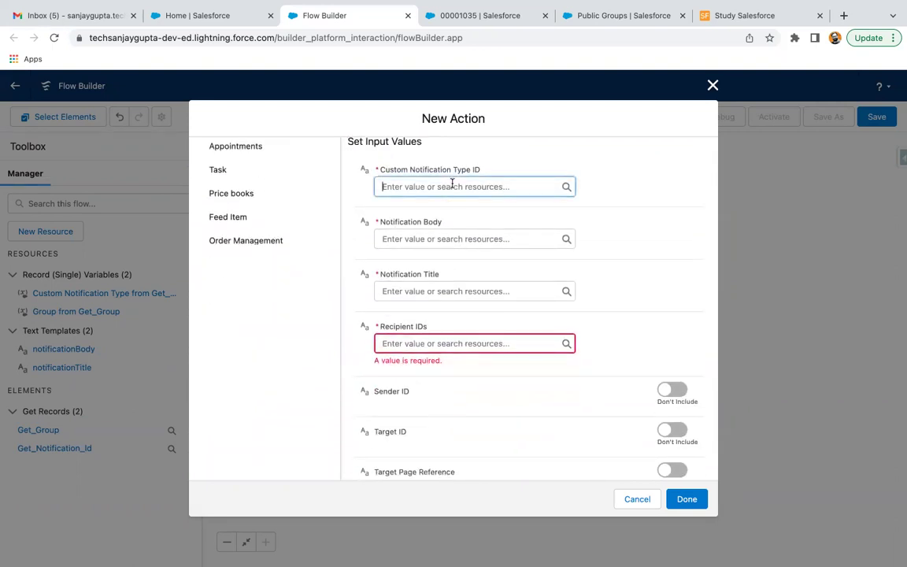
text(noti)
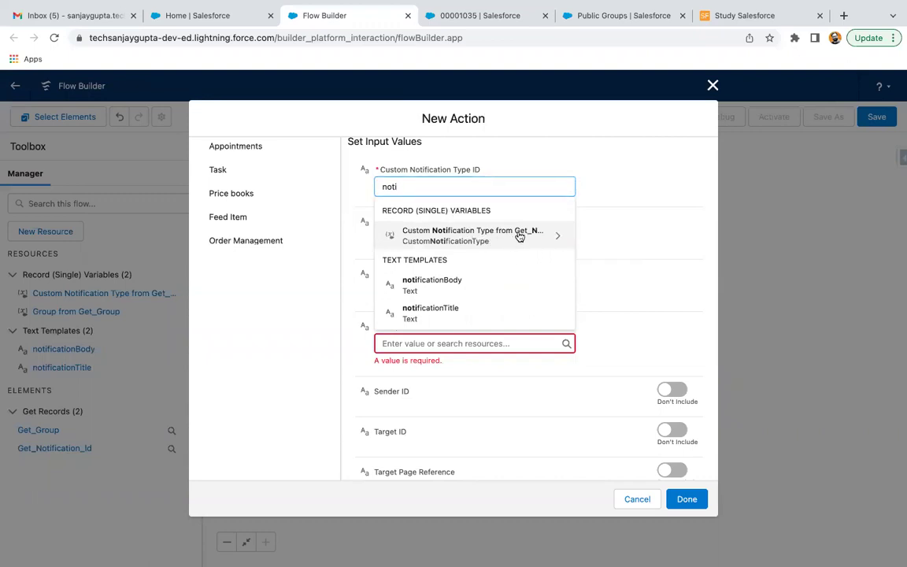
click(518, 234)
text(id)
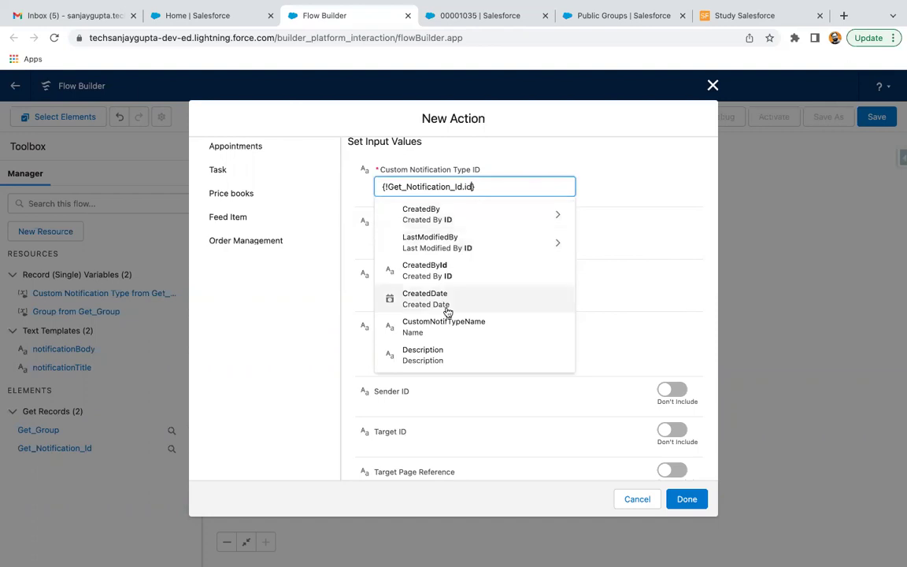
scroll(446, 330, down, 3)
scroll(447, 348, down, 1)
click(439, 324)
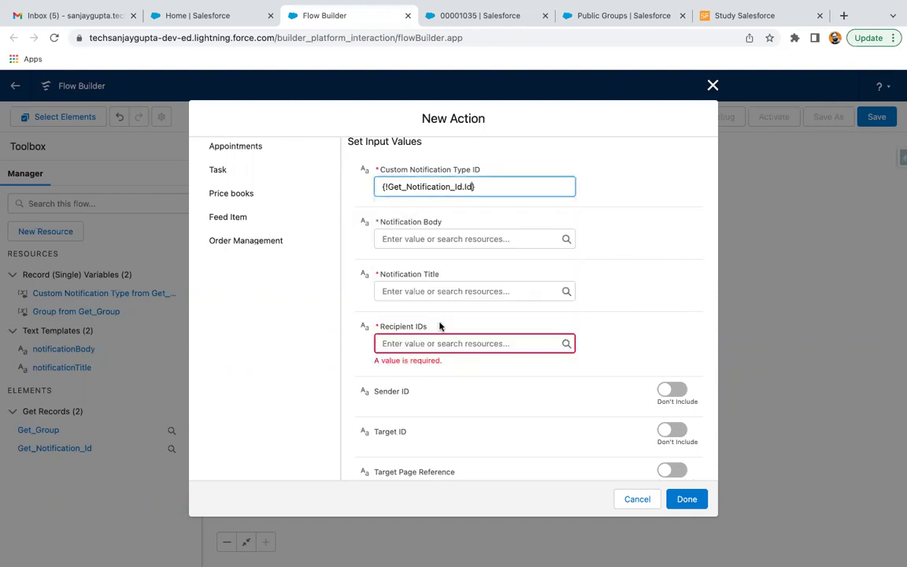
click(460, 239)
text(body)
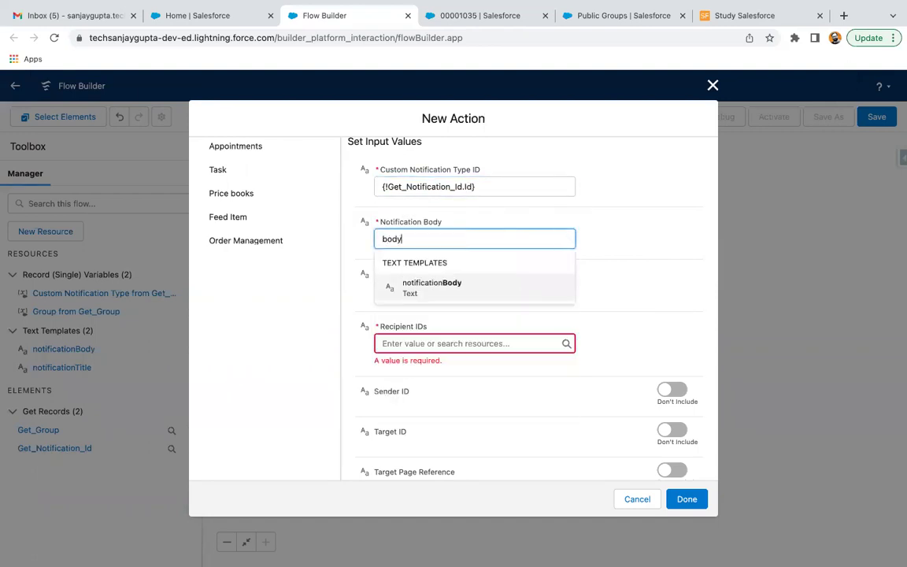
click(422, 283)
click(423, 288)
text(tionTit)
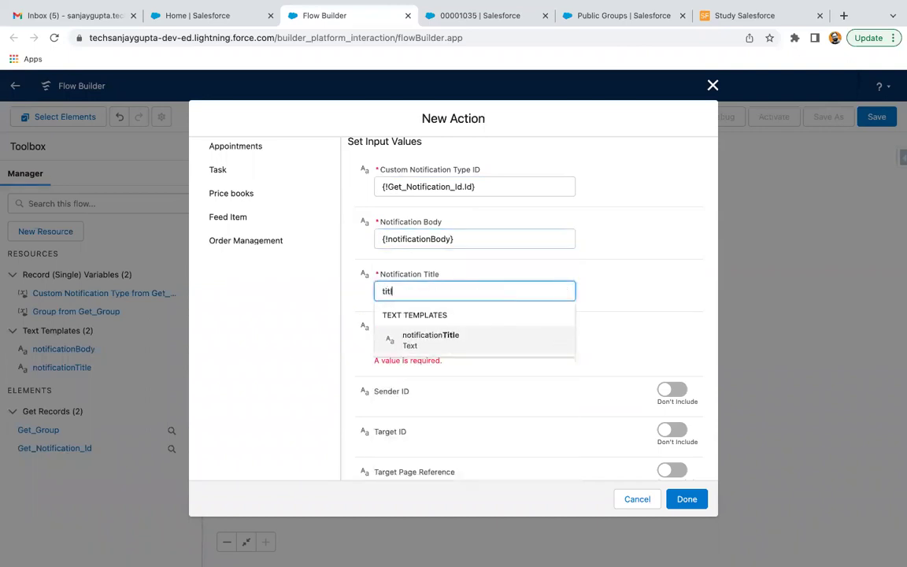
text(l)
click(431, 341)
Step: Set Recipient IDs to the Group record from Get_Group
click(473, 341)
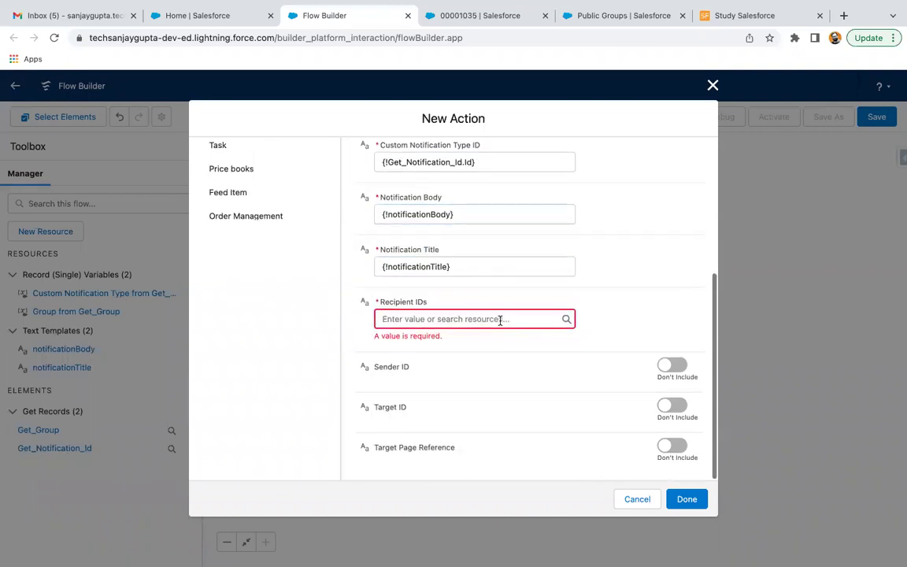
text(grou)
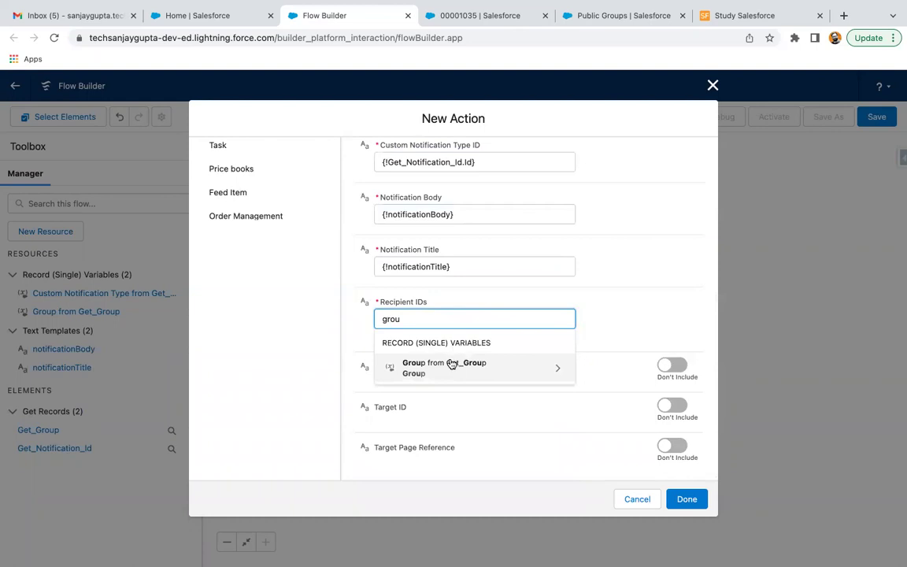
click(451, 363)
text(id)
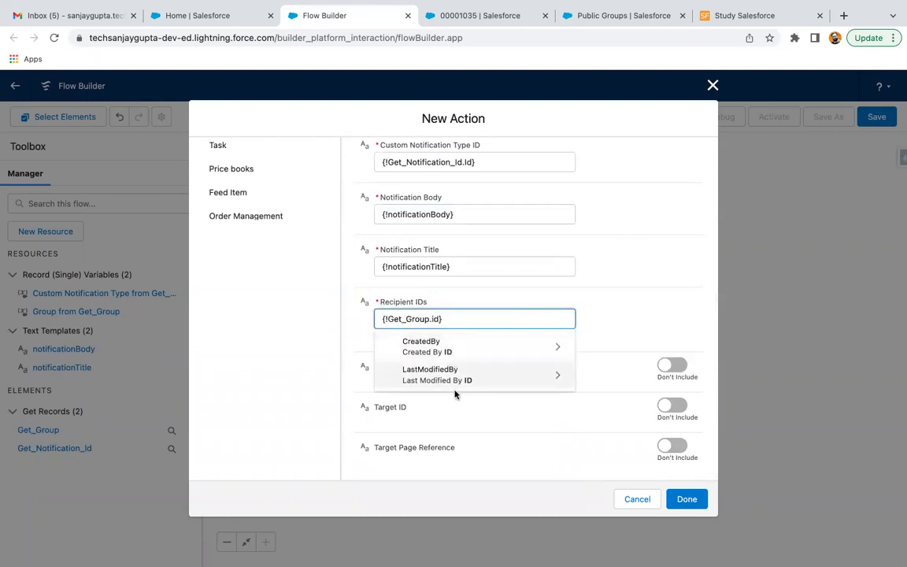
key(BackSpace)
key(BackSpace)
key(BackSpace)
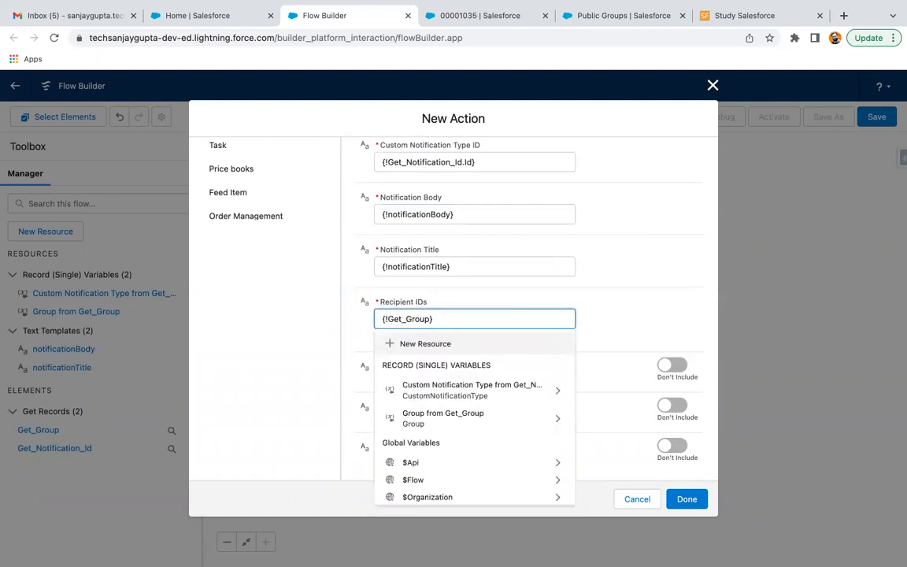
click(603, 297)
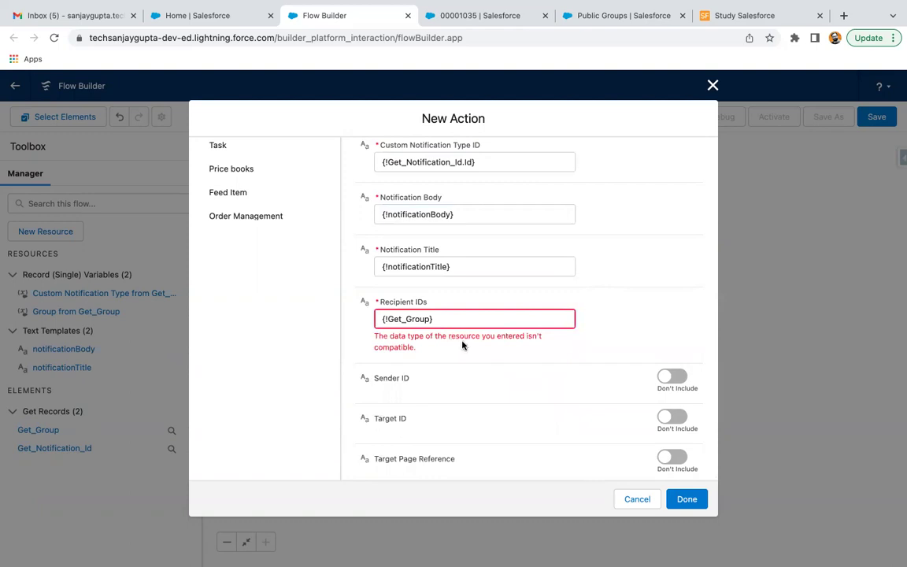
click(488, 316)
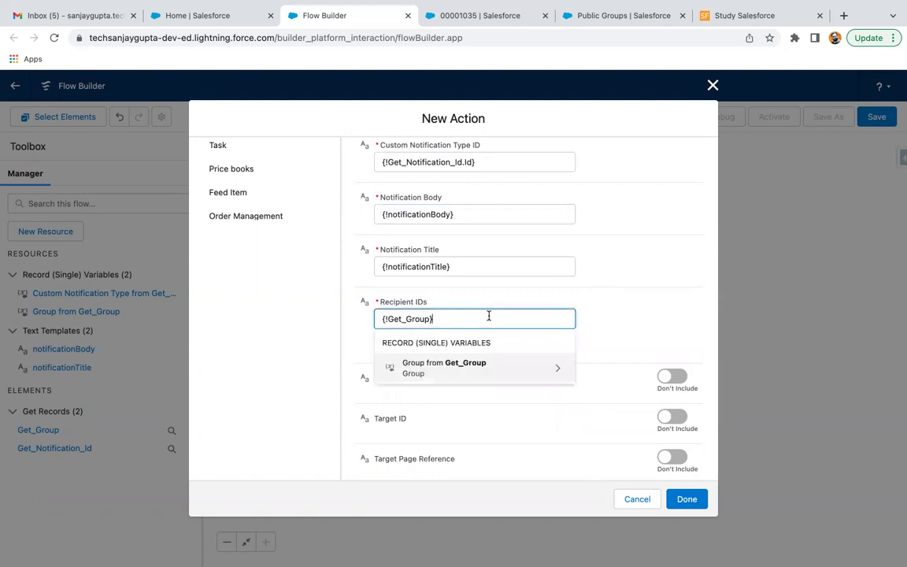
click(468, 366)
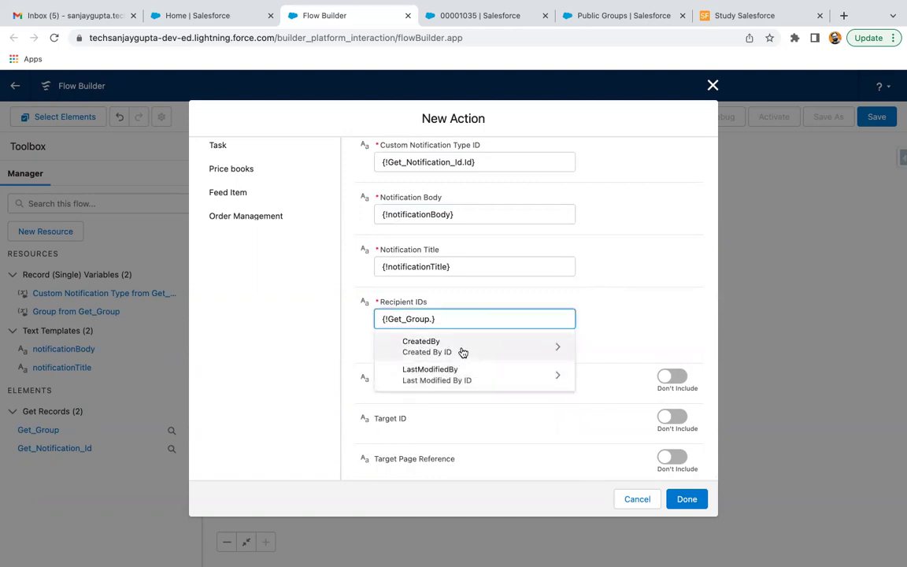
key(BackSpace)
click(587, 294)
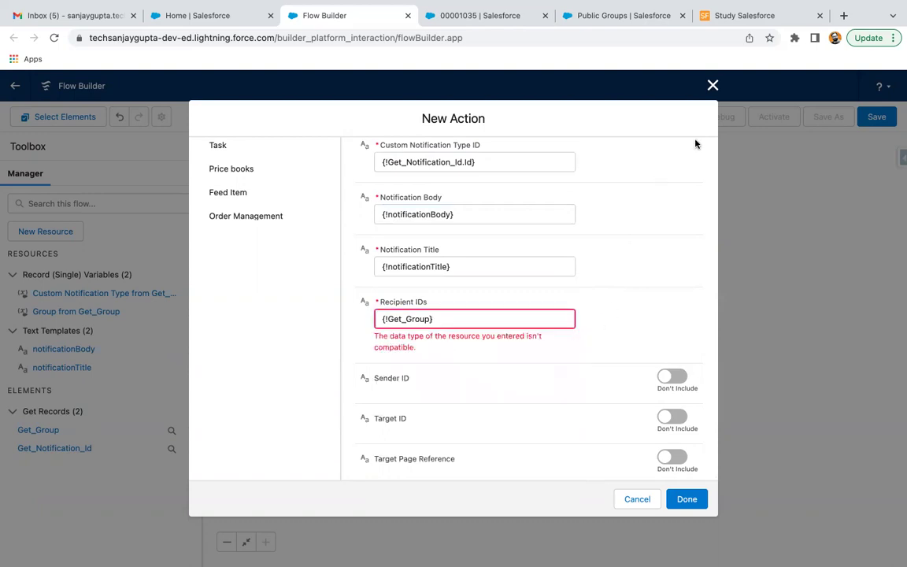
Step: Search the web for 'send custom no' in a new browser tab
key(super+t)
text(se)
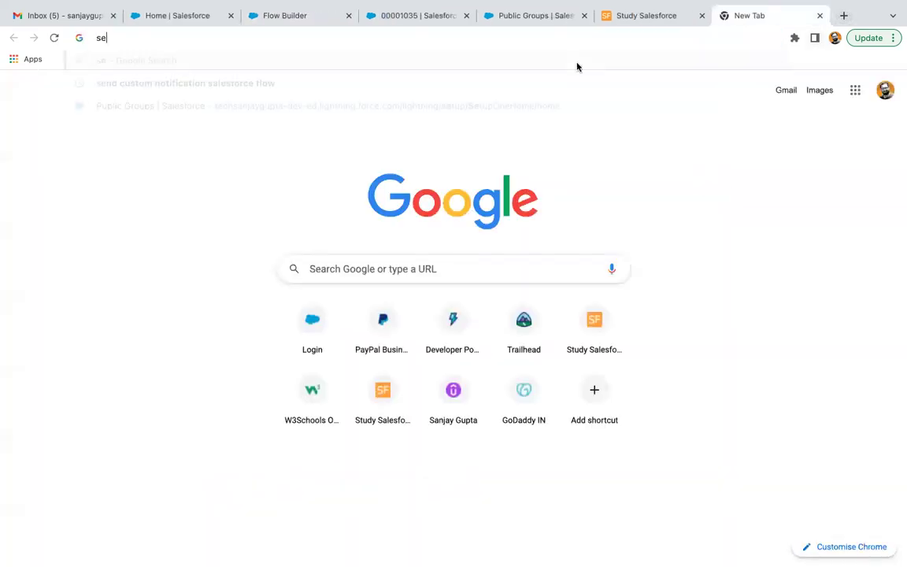
text(nd custom no)
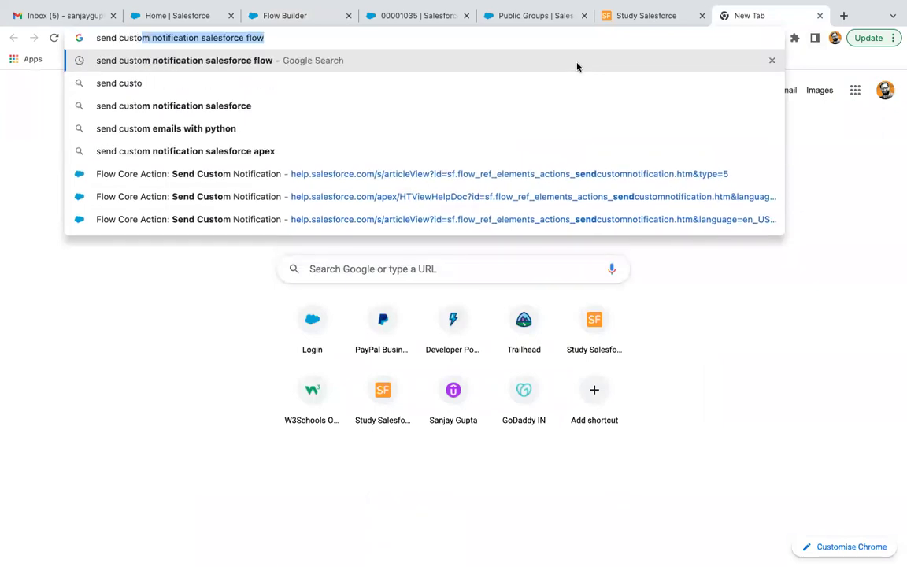
key(Return)
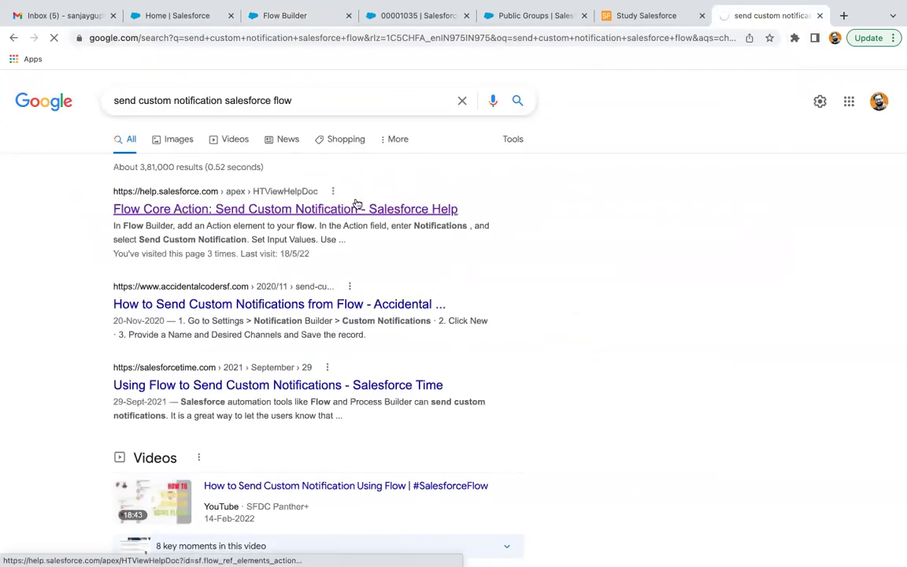
Step: Read the Recipient IDs section of the Salesforce Help article on Send Custom Notification
click(355, 204)
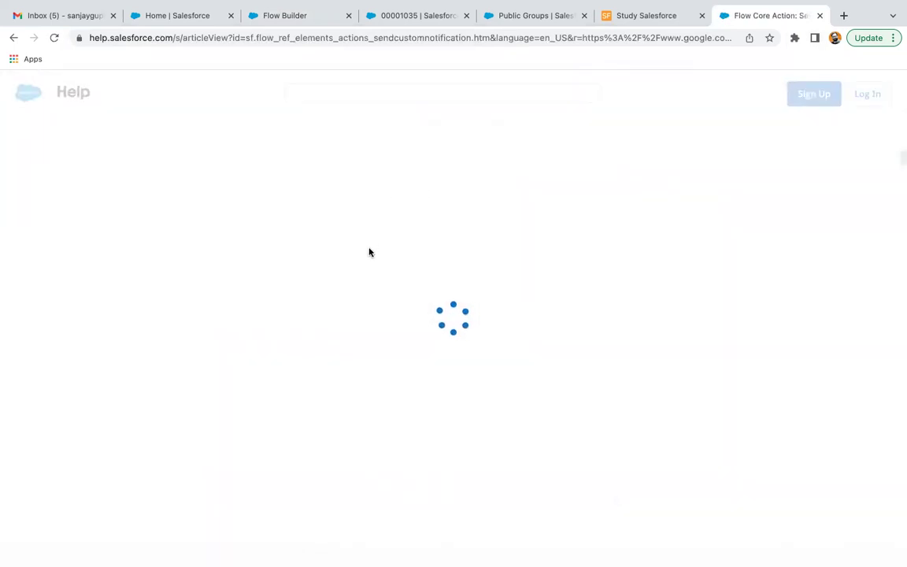
scroll(423, 334, down, 10)
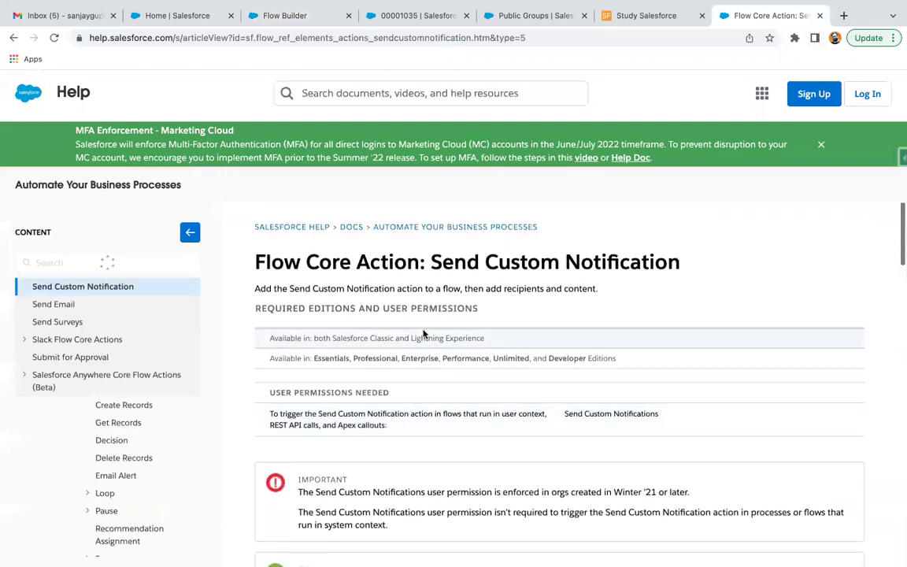
scroll(423, 334, down, 8)
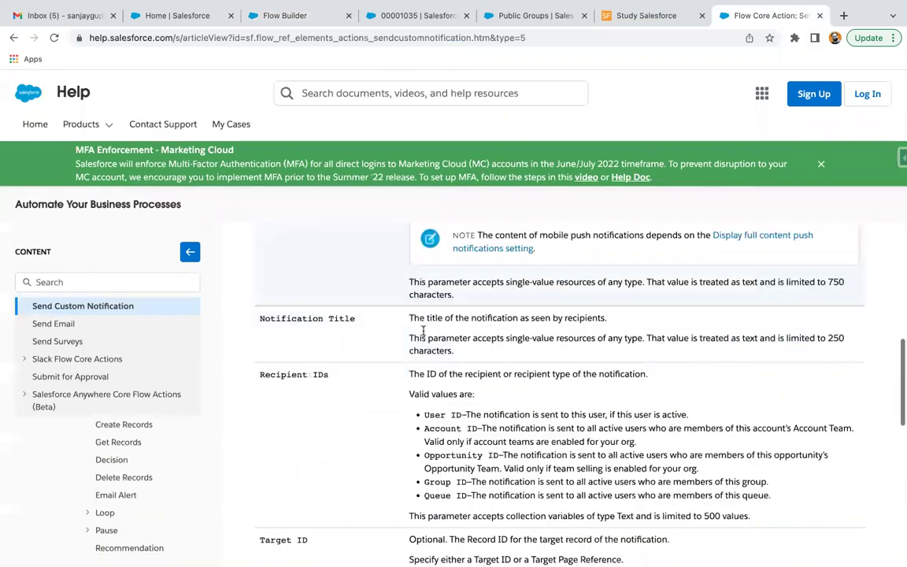
scroll(456, 295, down, 1)
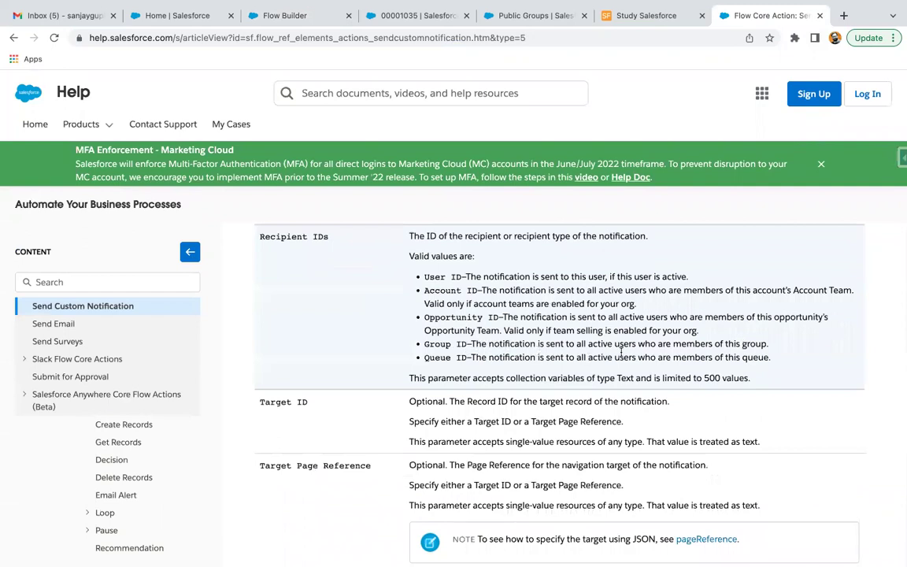
scroll(716, 351, up, 1)
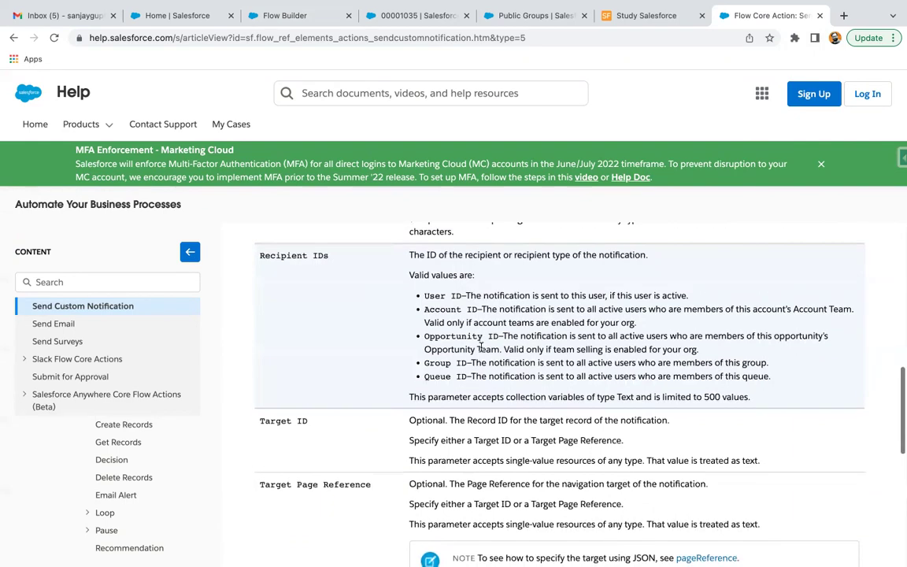
scroll(482, 347, down, 2)
scroll(482, 347, down, 2)
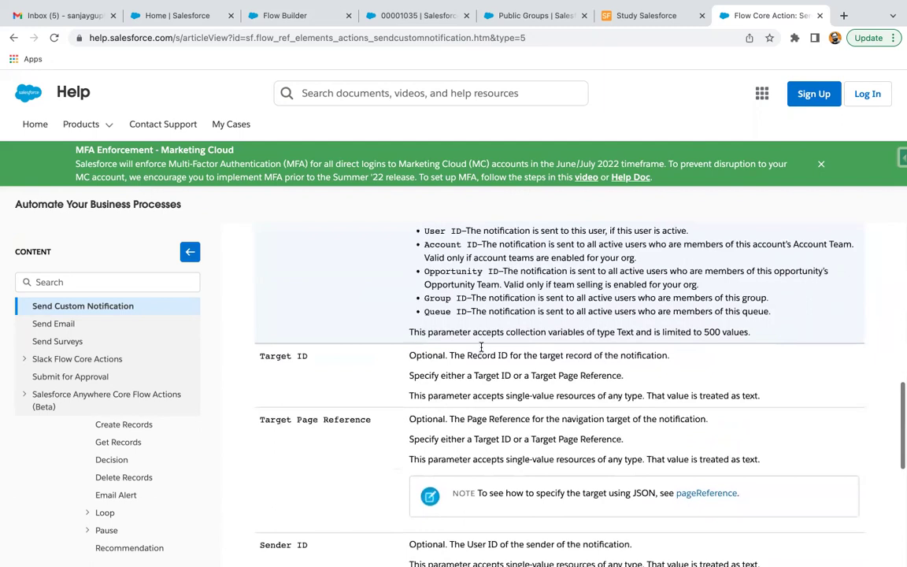
scroll(481, 348, up, 4)
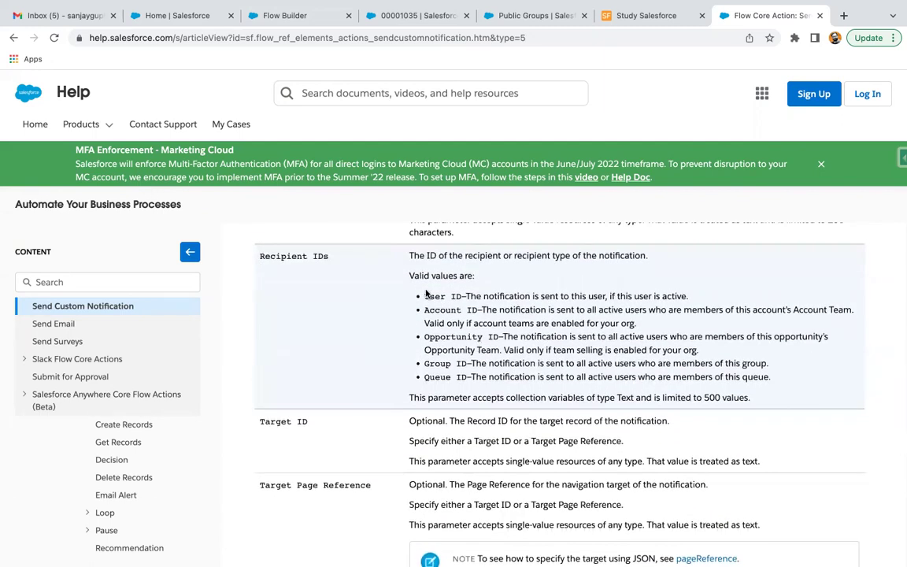
scroll(426, 299, down, 8)
scroll(426, 314, up, 13)
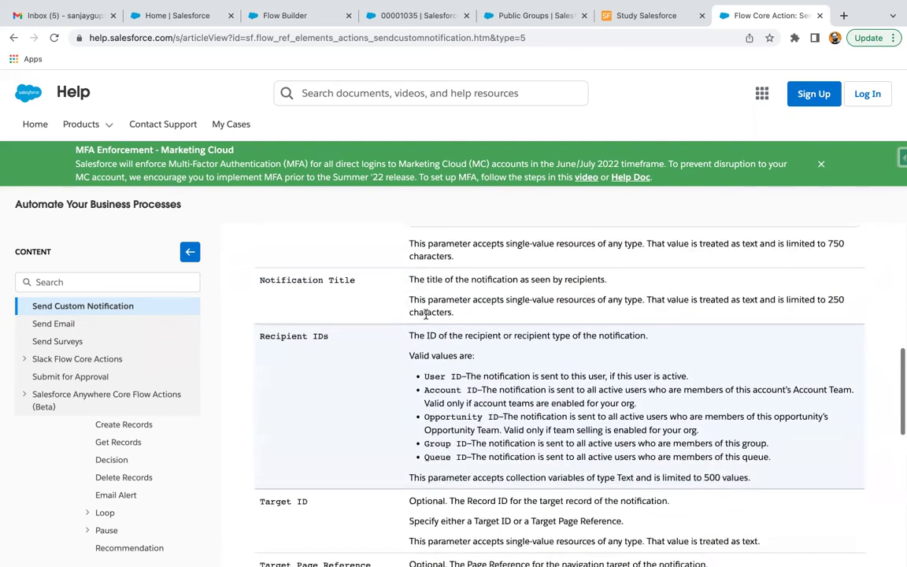
Step: Recheck the Public Groups page, then discard the unfinished notification action in Flow Builder
click(514, 18)
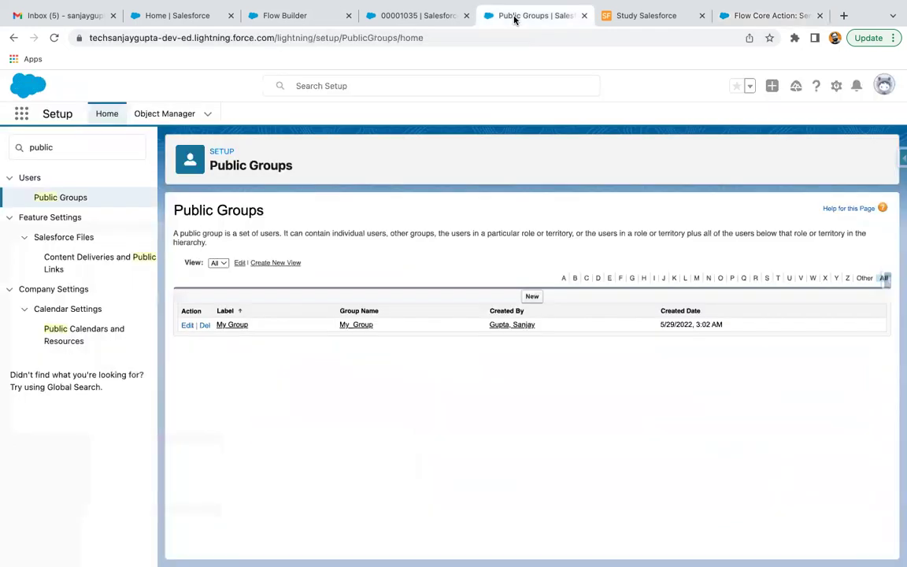
click(310, 16)
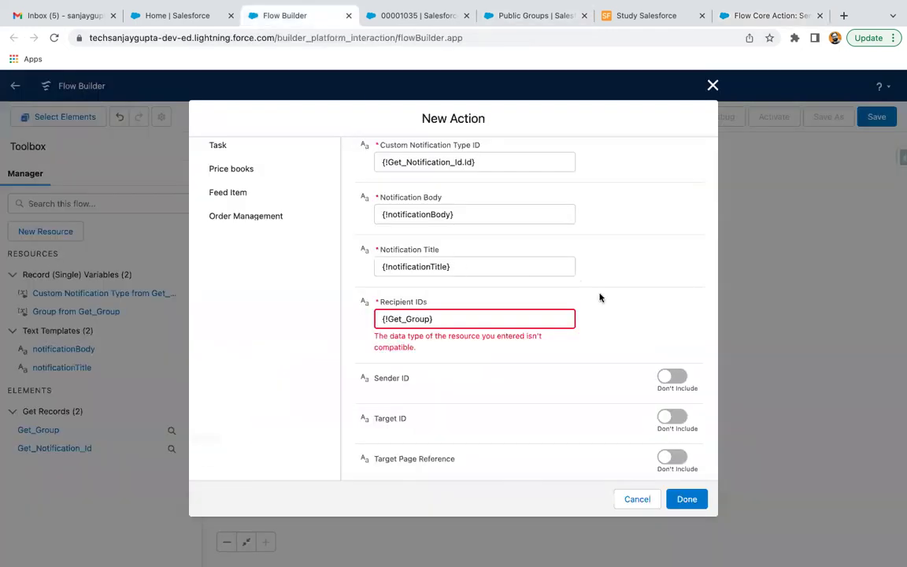
click(712, 87)
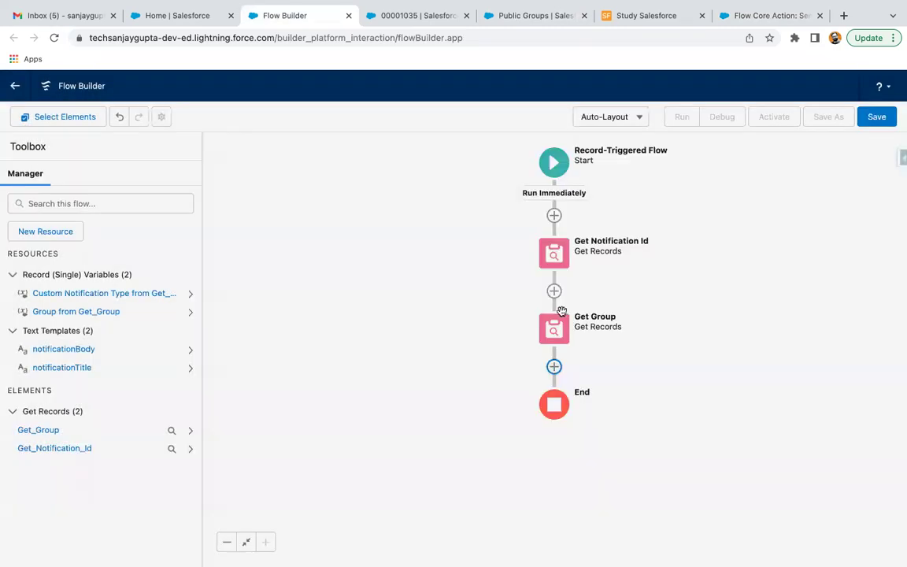
click(555, 367)
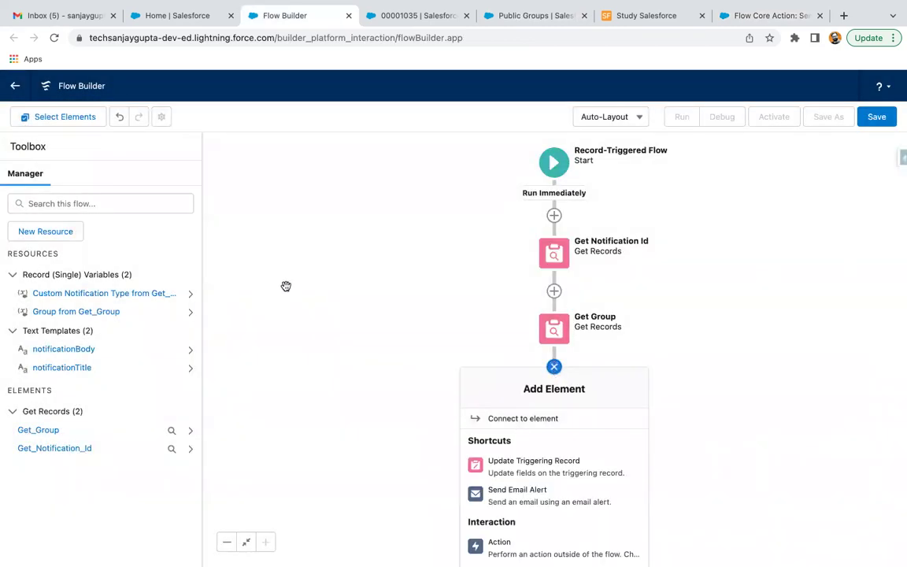
click(407, 298)
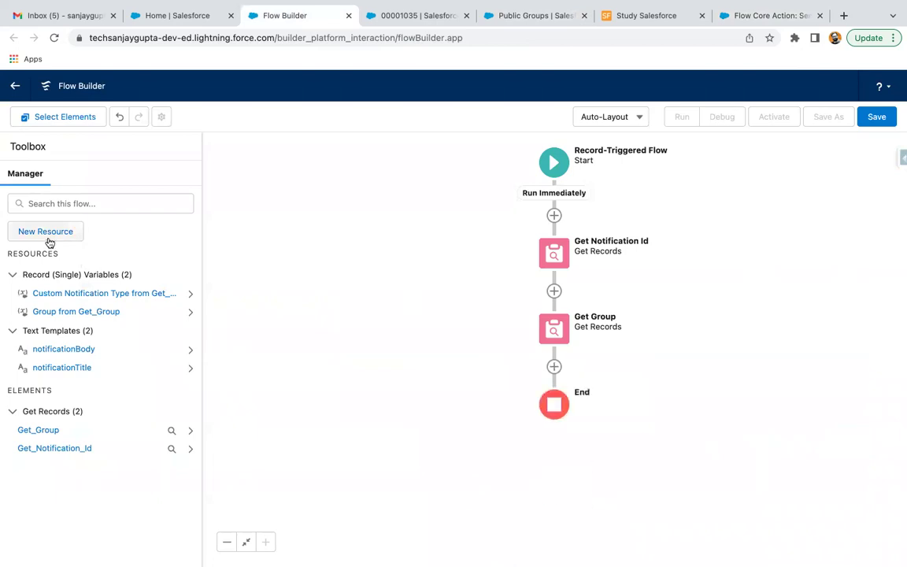
click(72, 235)
Step: Create a Text variable named receipientIds that allows multiple values
click(220, 268)
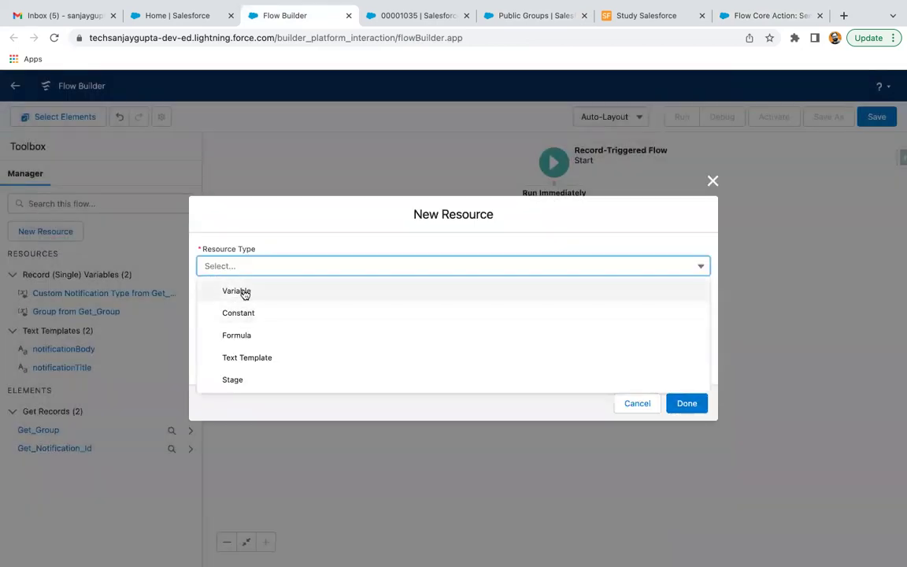
click(241, 291)
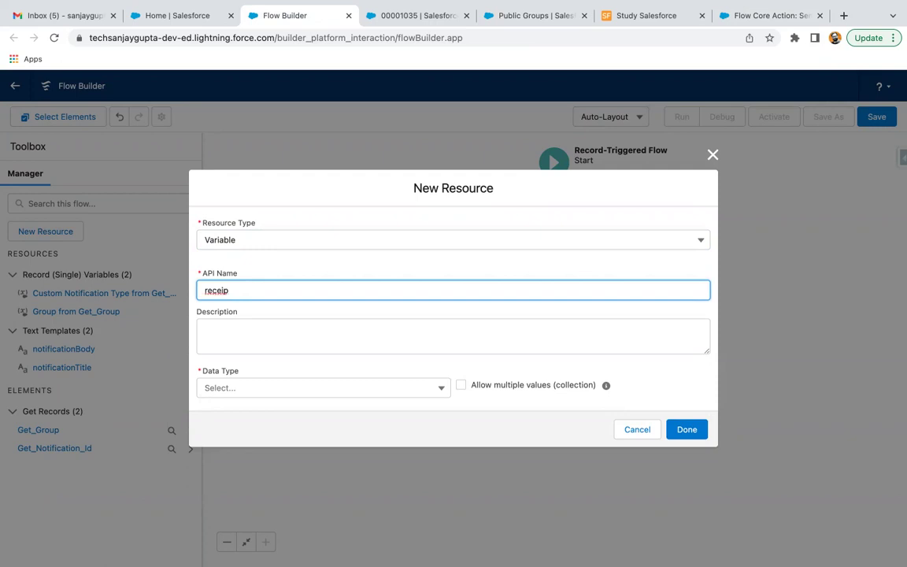
text(receipentIds)
click(257, 314)
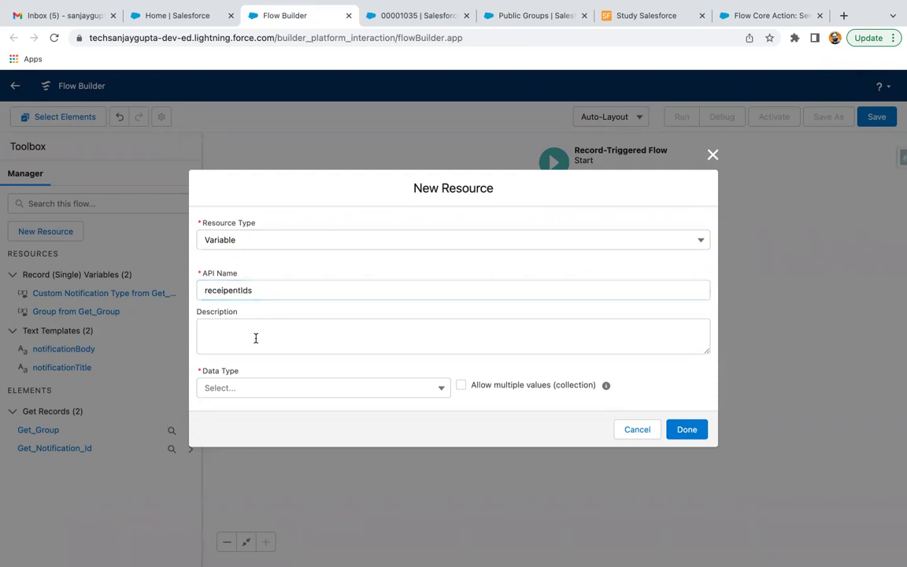
click(243, 293)
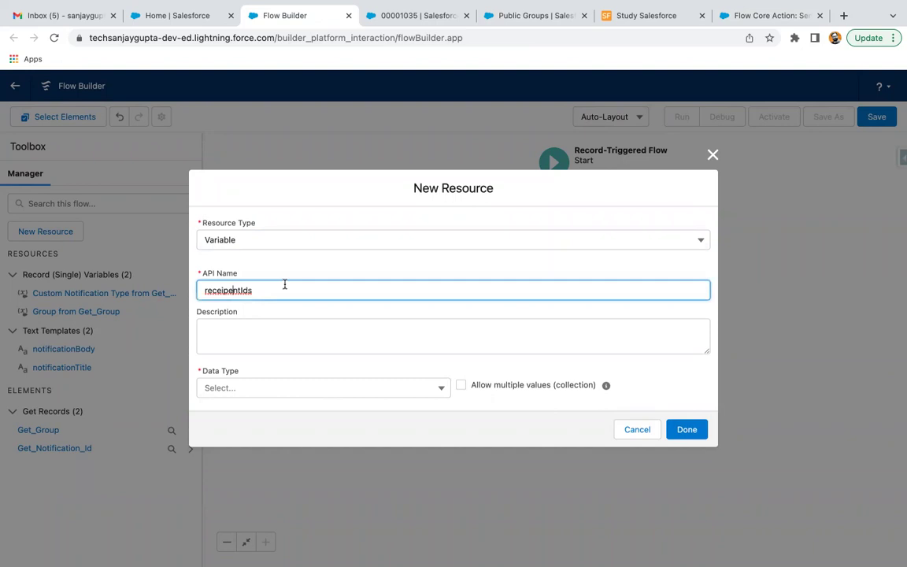
text(i)
click(304, 315)
click(245, 389)
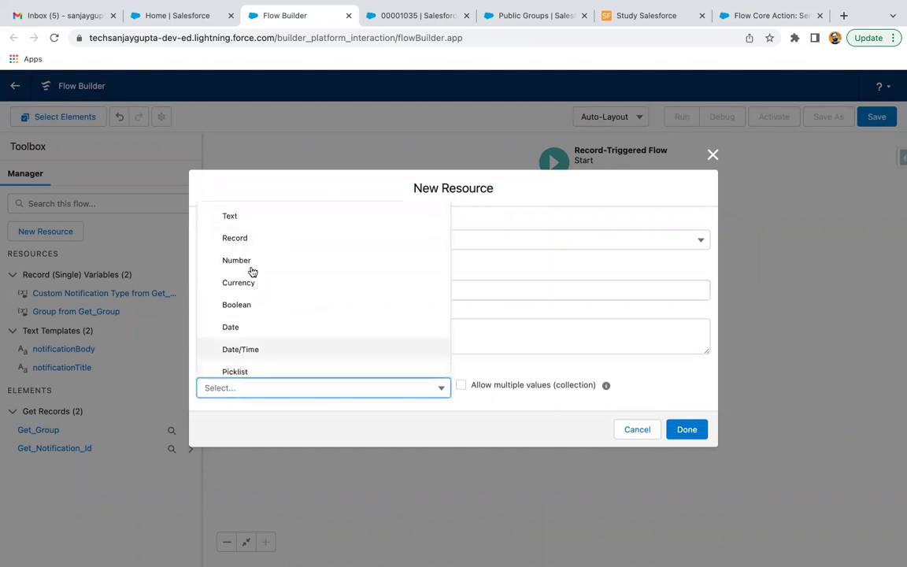
click(257, 221)
click(461, 347)
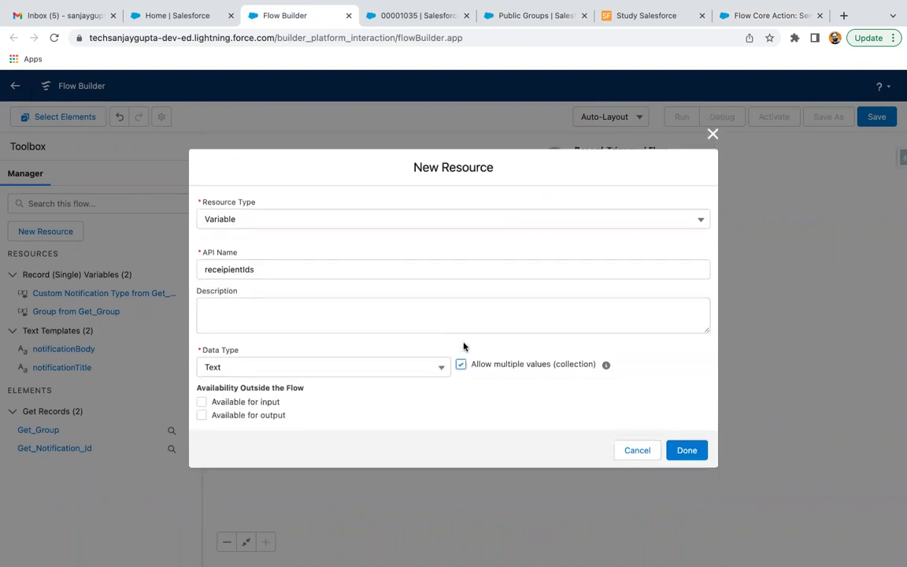
click(674, 453)
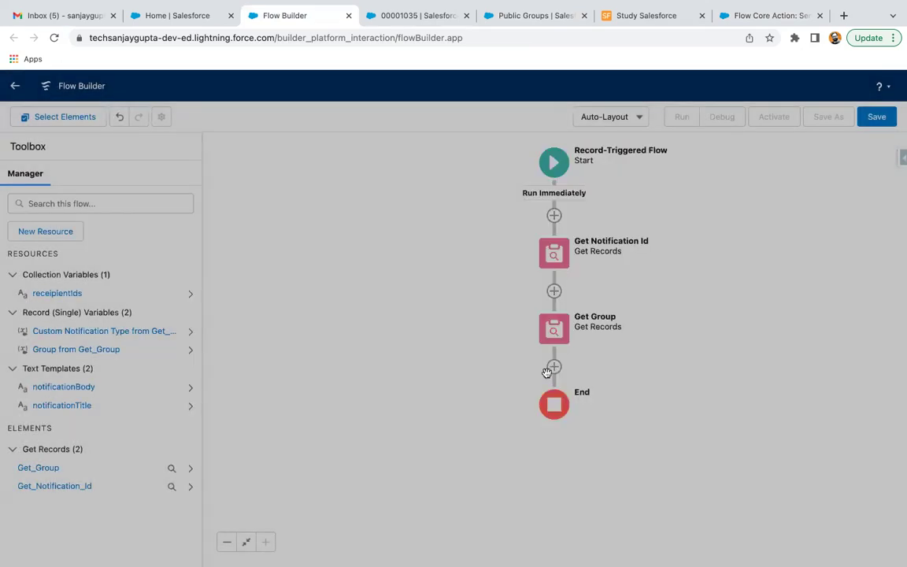
Step: Insert an 'Add Ids' assignment after Get Group: receipientIds Add Get_Group's Id
click(549, 369)
scroll(559, 446, down, 5)
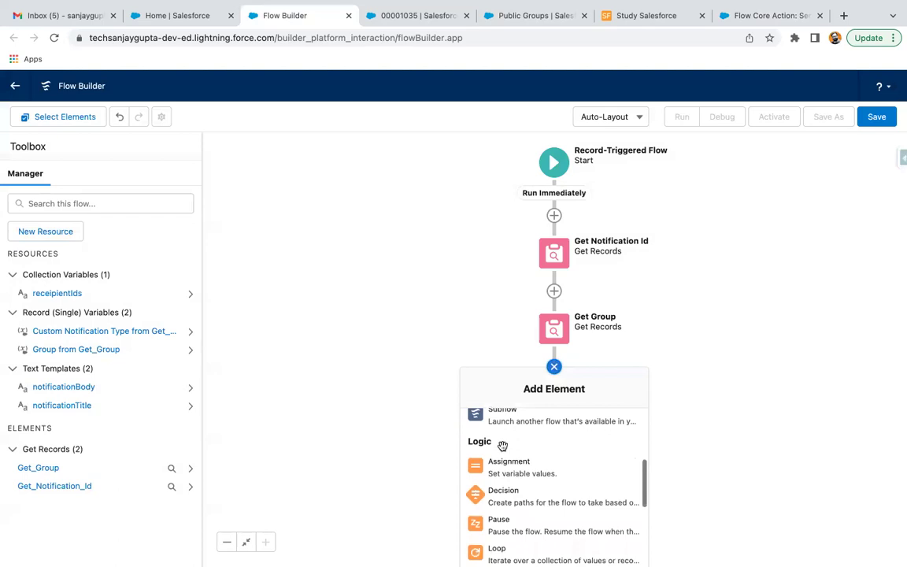
click(566, 470)
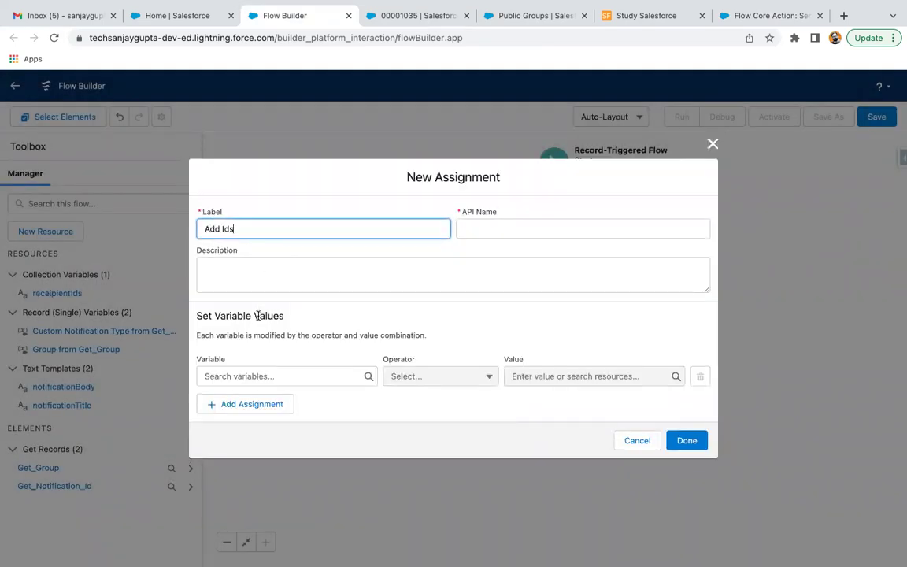
text(Add Ids)
click(267, 374)
text(rece)
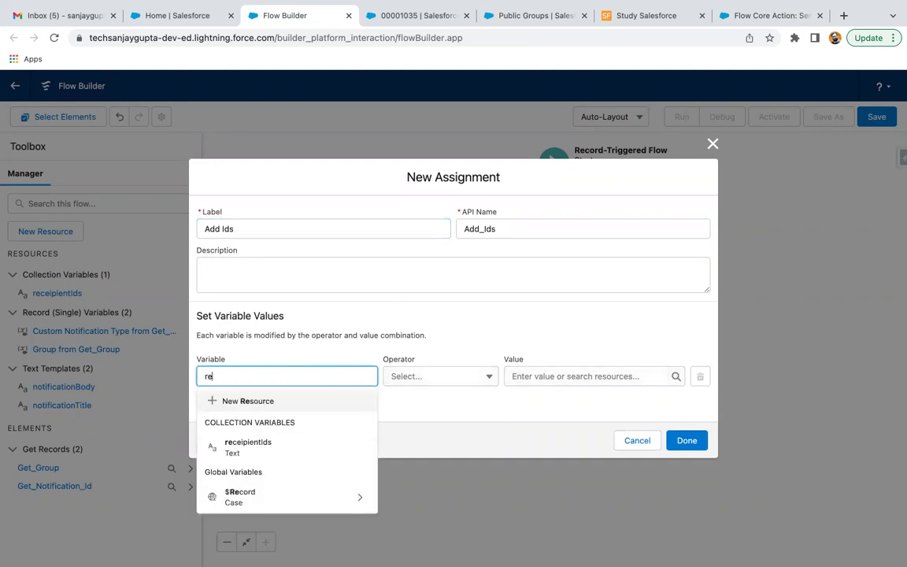
click(263, 429)
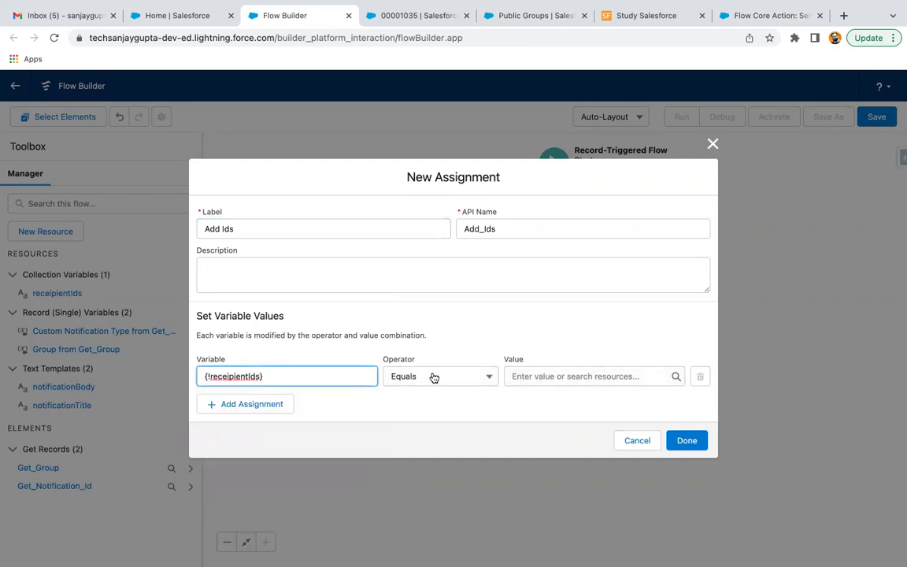
click(431, 377)
click(433, 423)
click(520, 378)
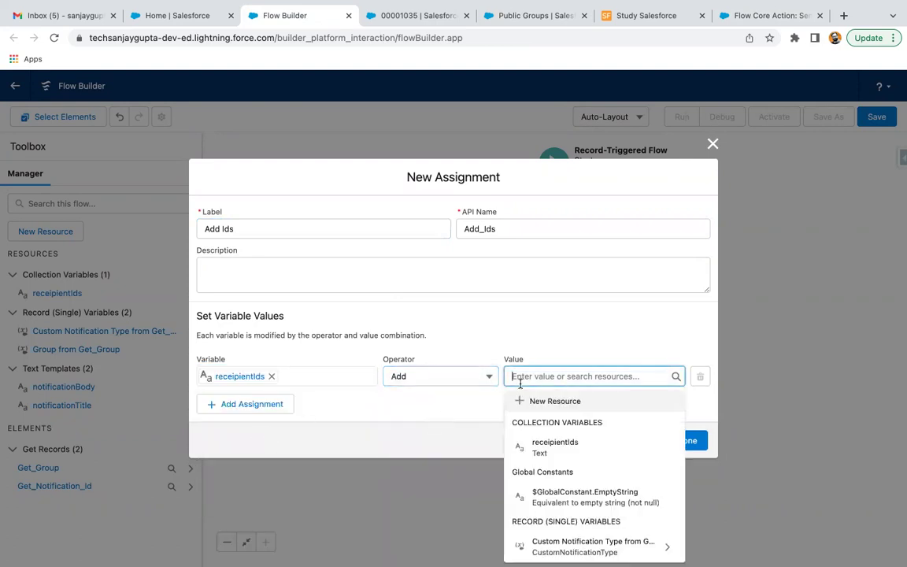
text(group)
click(543, 425)
text(id)
click(546, 488)
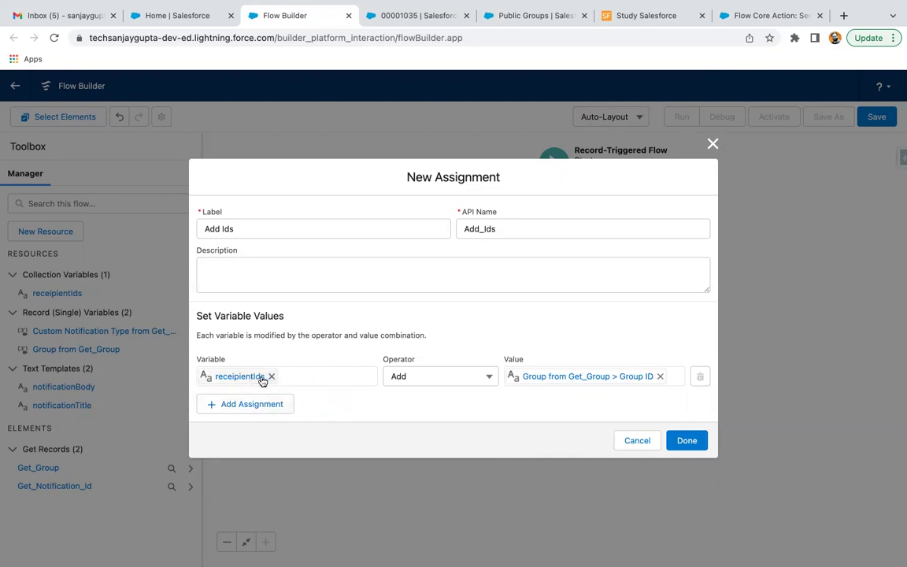
Step: Remove an extra assignment row and save the Add Ids assignment
click(260, 400)
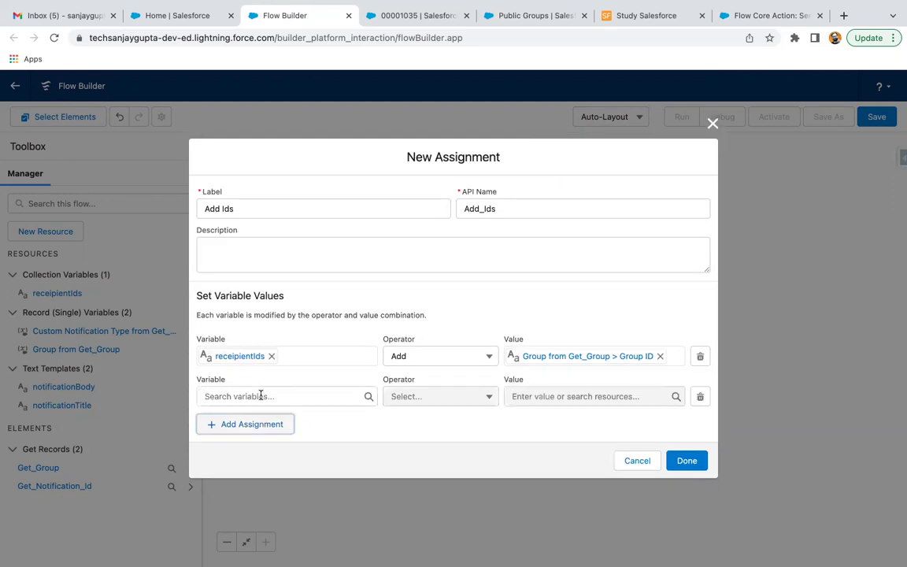
click(269, 396)
text(receipientIds})
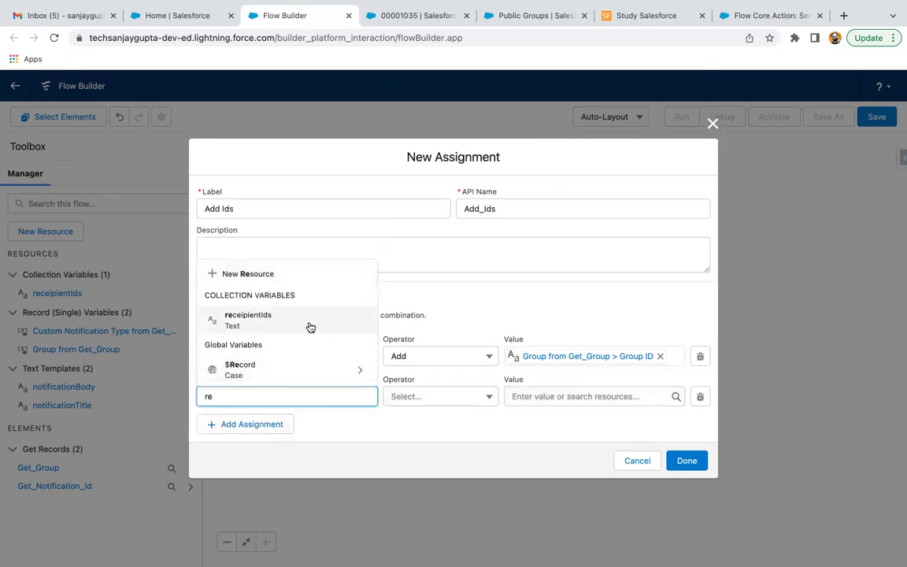
click(308, 322)
click(417, 396)
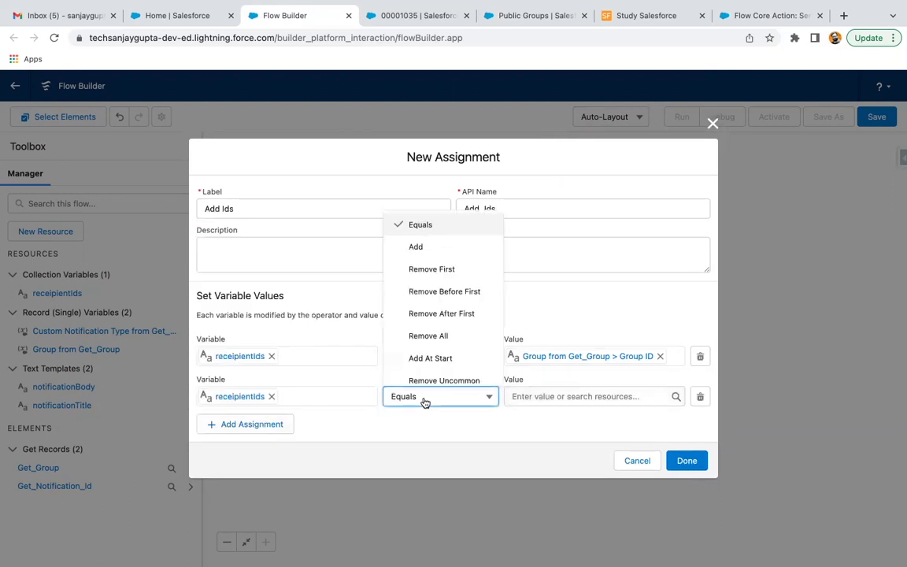
click(440, 246)
click(551, 396)
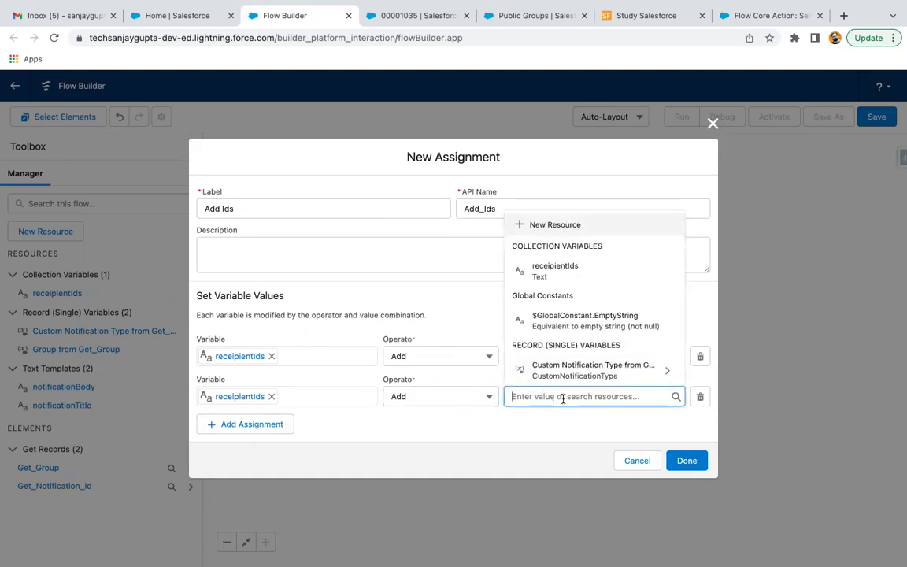
click(700, 396)
click(687, 440)
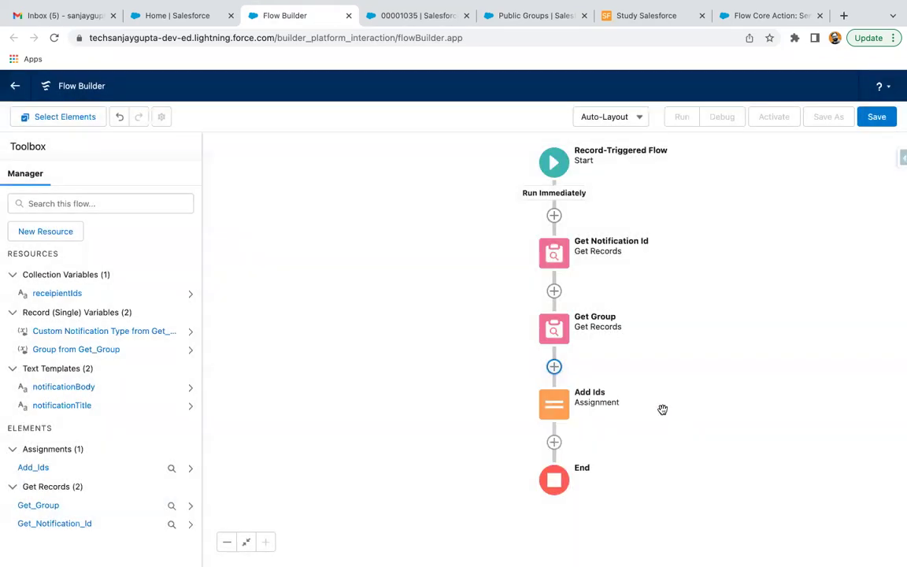
drag(662, 409, 659, 300)
Step: Add a Send Custom Notification action after Add Ids, labelled 'Send Notification'
click(552, 331)
scroll(544, 394, down, 2)
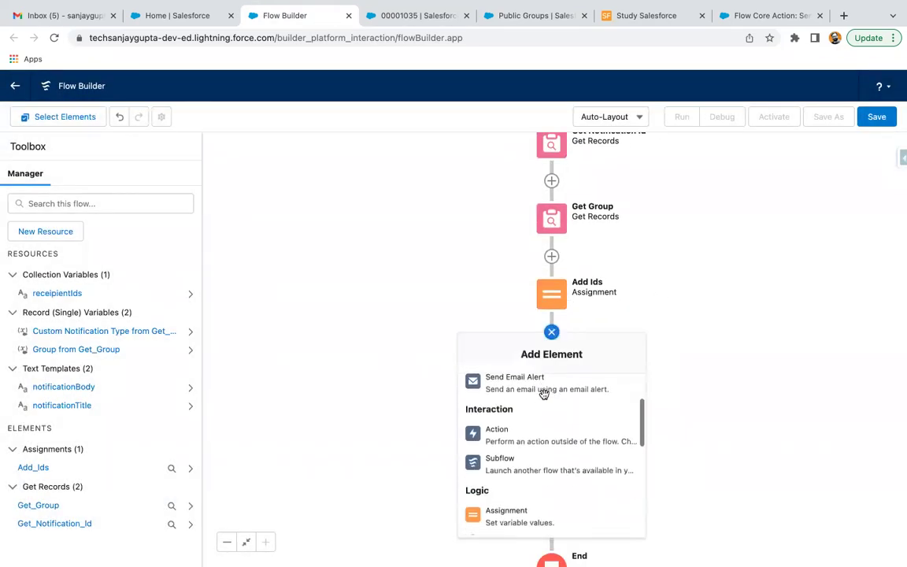
scroll(543, 394, down, 2)
scroll(520, 417, up, 2)
click(501, 401)
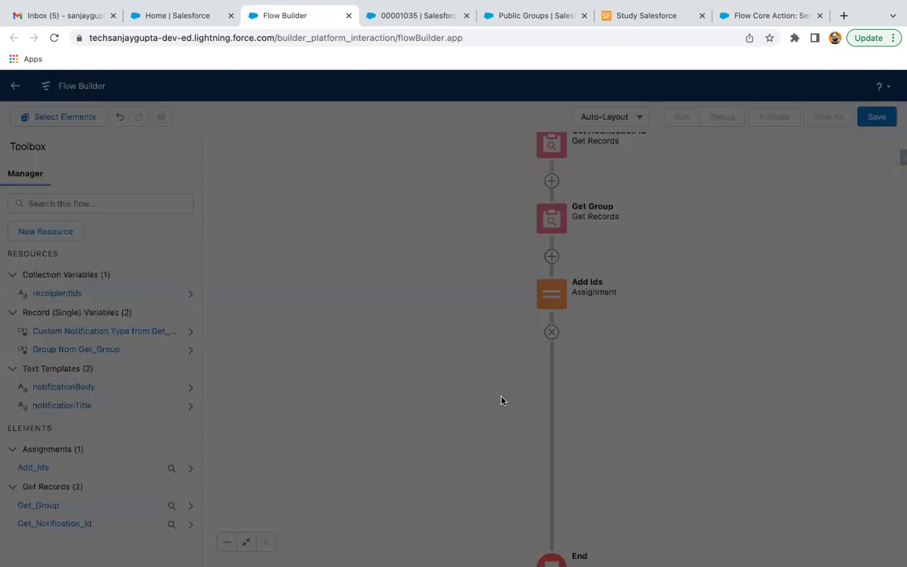
click(440, 178)
text(noti)
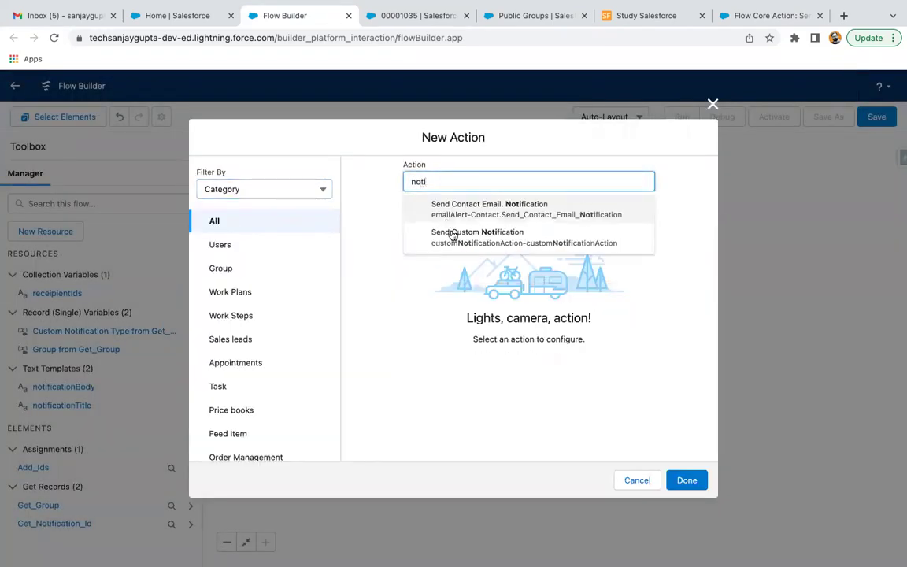
click(454, 236)
click(403, 251)
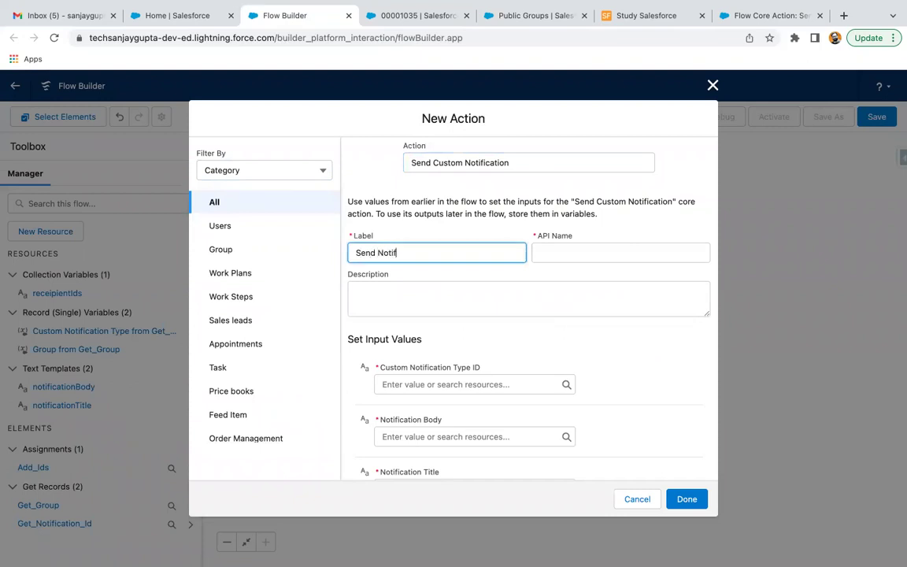
text(Send Notification)
Step: Map receipientIds as recipients, notificationTitle as title and notificationBody as body
scroll(467, 344, down, 5)
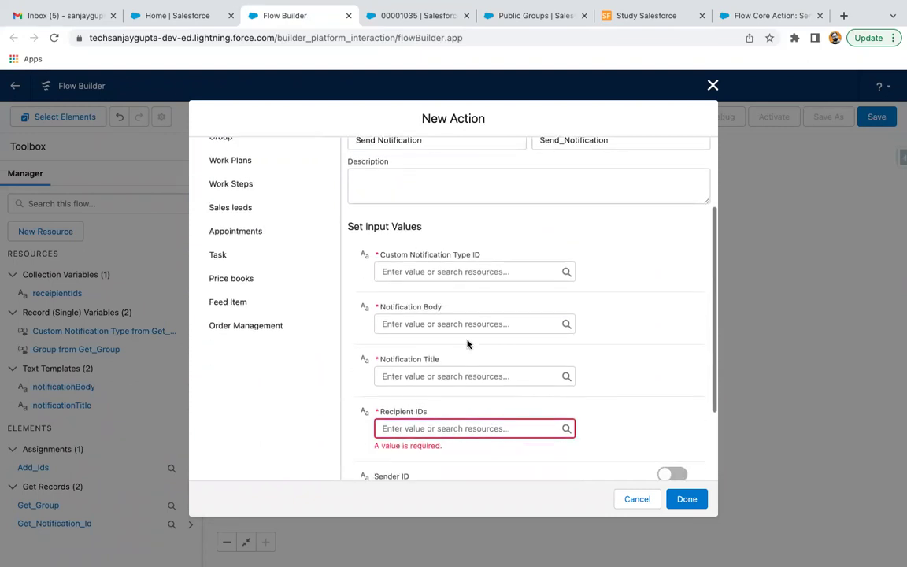
click(437, 359)
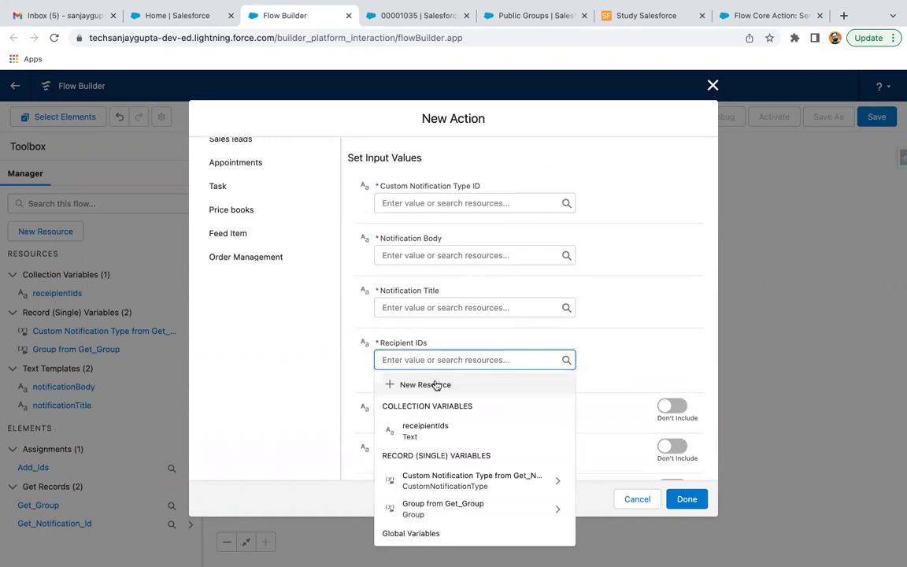
click(431, 427)
click(446, 307)
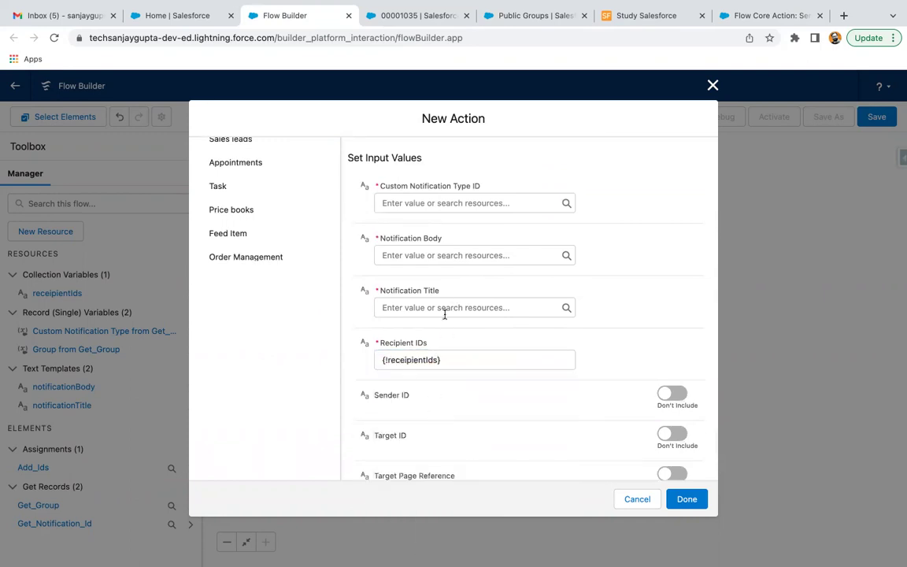
text(tit)
click(434, 355)
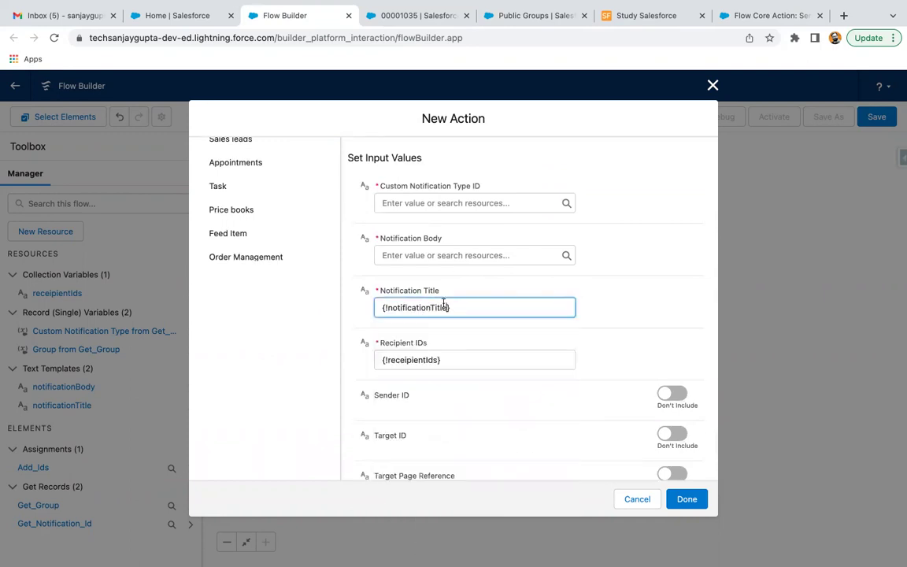
click(449, 255)
text(body)
click(445, 307)
Step: Set the notification type ID to Get_Notification_Id's Id and finish the action
click(461, 203)
text(notif)
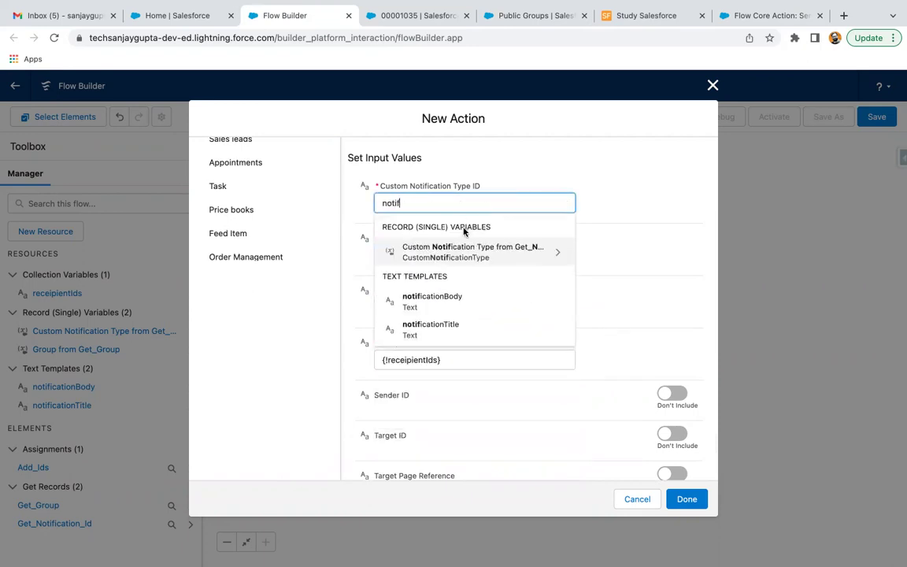
click(469, 251)
text(id)
scroll(444, 370, down, 5)
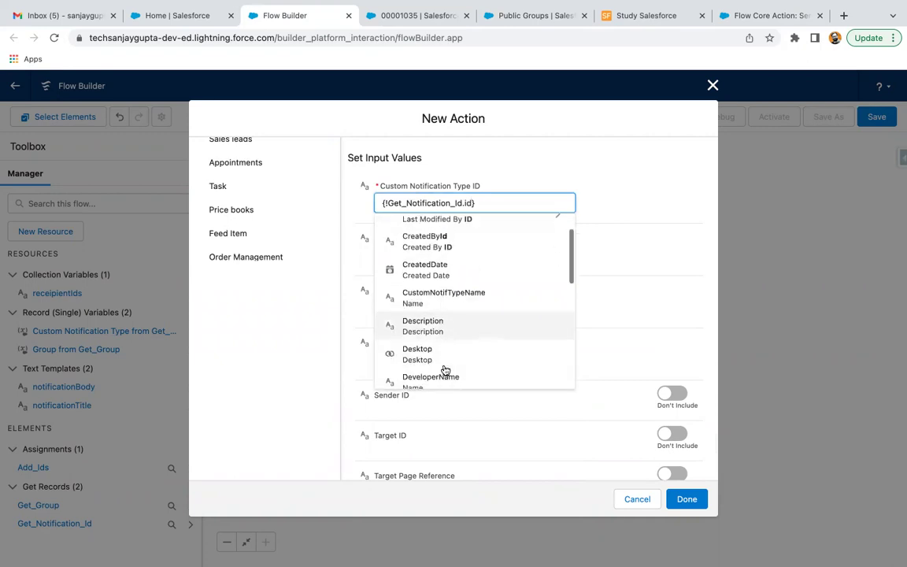
click(454, 351)
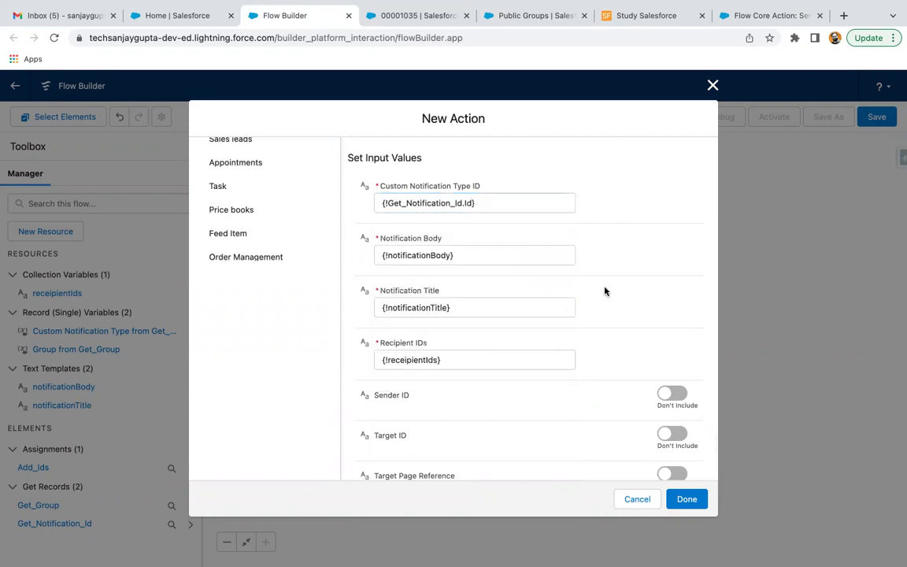
scroll(604, 290, down, 2)
click(686, 500)
drag(682, 308, 629, 408)
drag(595, 379, 579, 372)
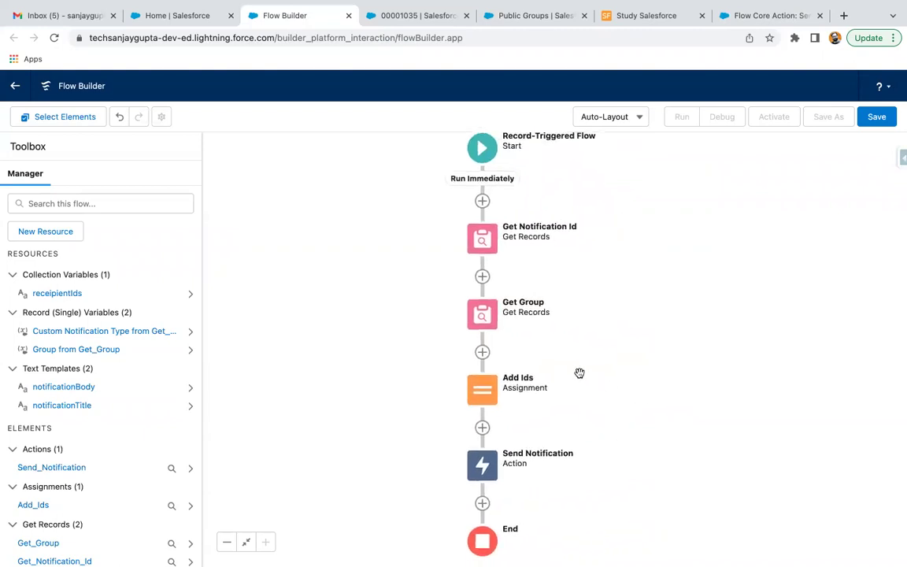
Step: Save the flow as 'Send Custom NOtification' and activate it as Version 1
click(876, 117)
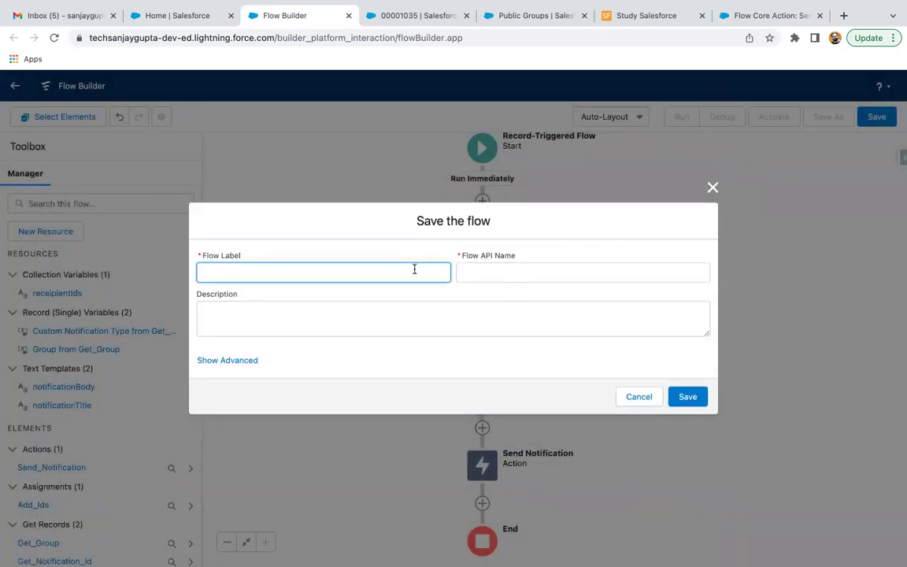
text(Send Custom NOtification)
click(688, 396)
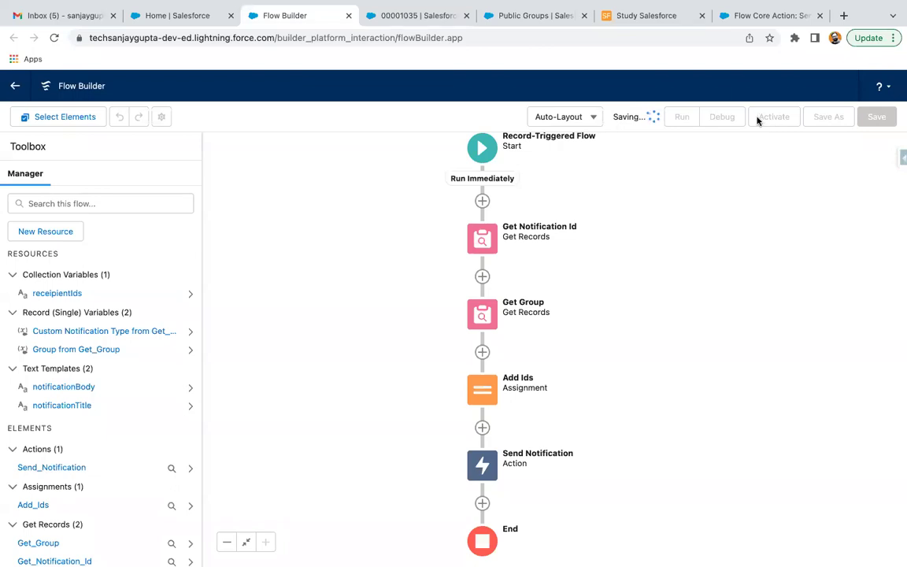
click(774, 118)
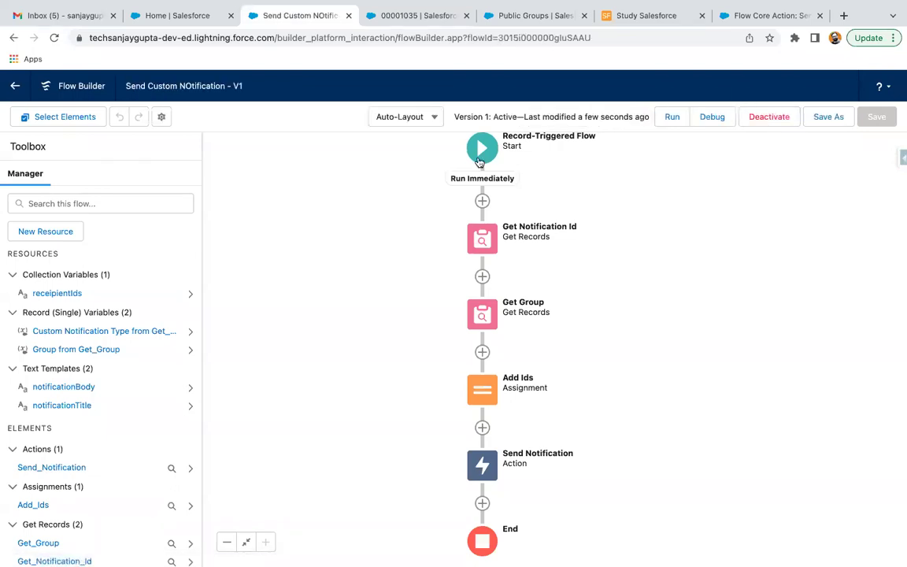
Step: Set case 00001035's status to Escalated, save, and dismiss the Target ID error
click(426, 23)
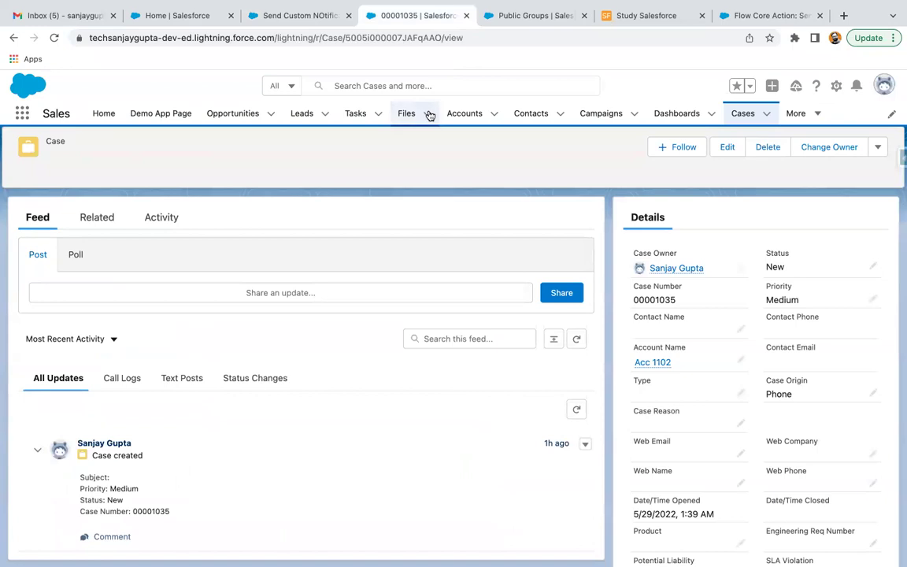
click(873, 266)
click(801, 285)
click(803, 371)
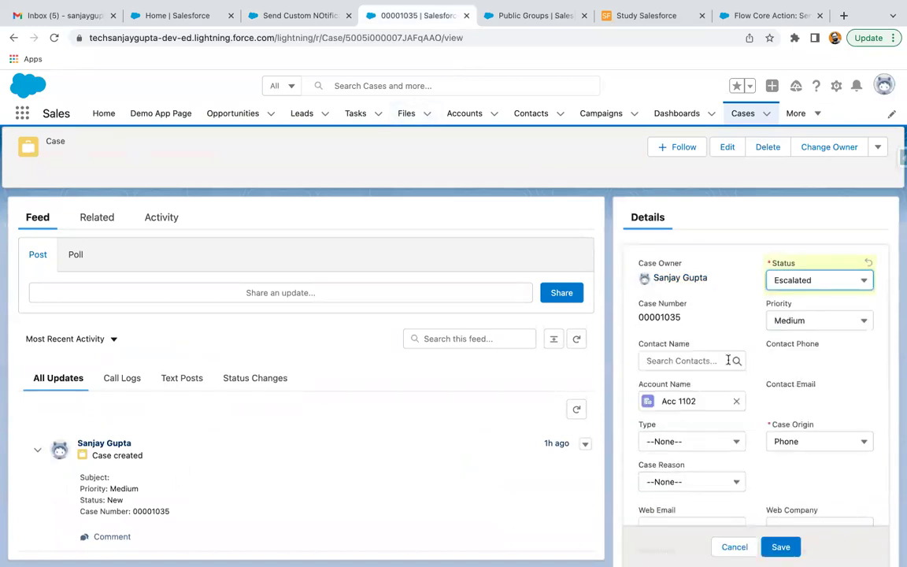
click(780, 546)
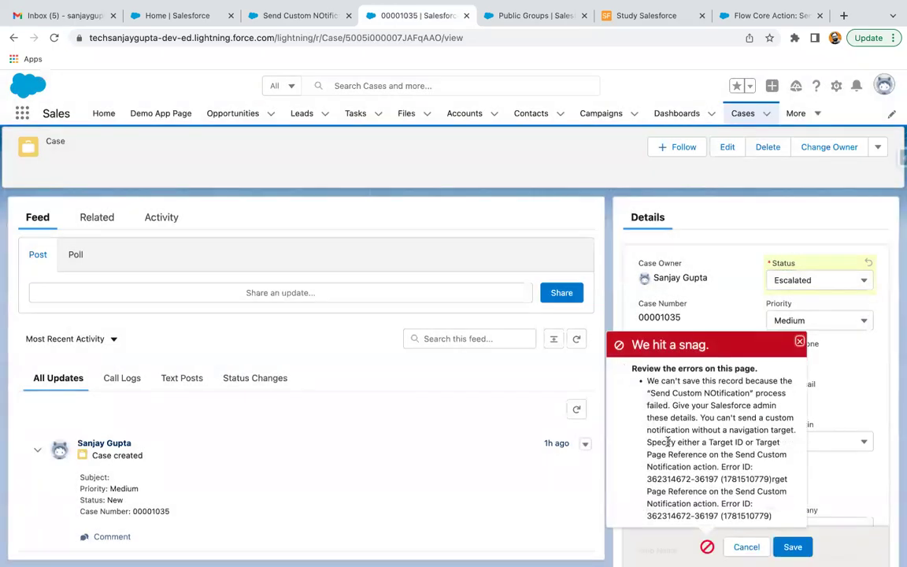
scroll(668, 441, down, 1)
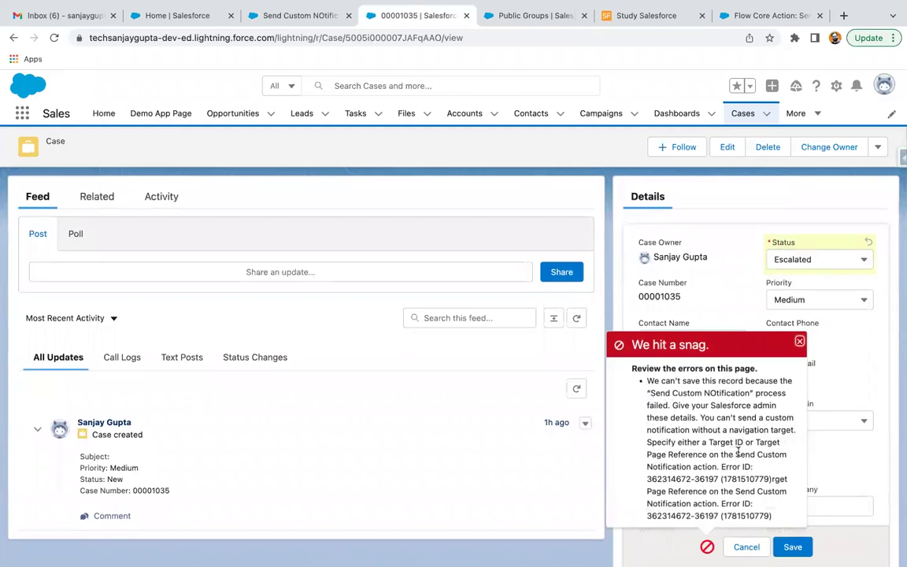
click(799, 342)
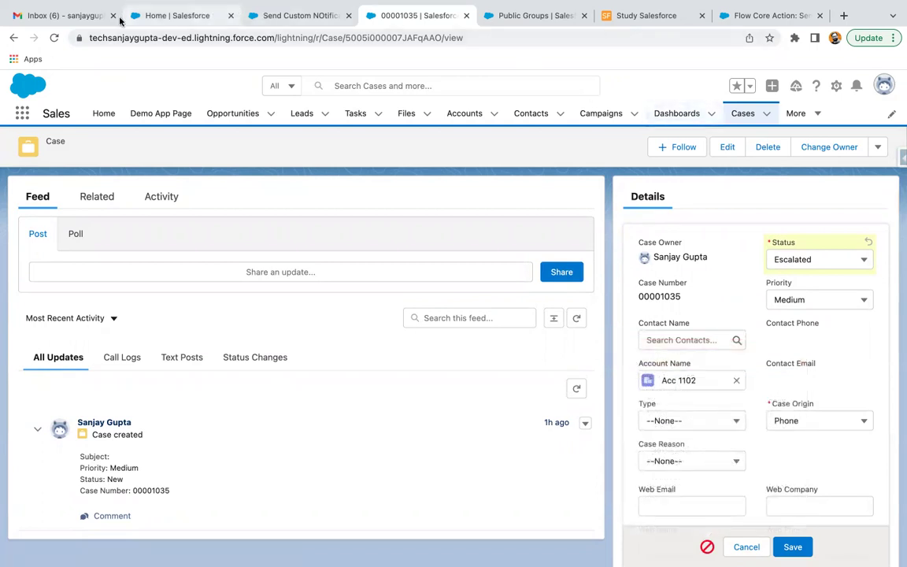
Step: Open the FlowApplication 'Error Occurred During Flow' email in Gmail and read its error message
click(53, 16)
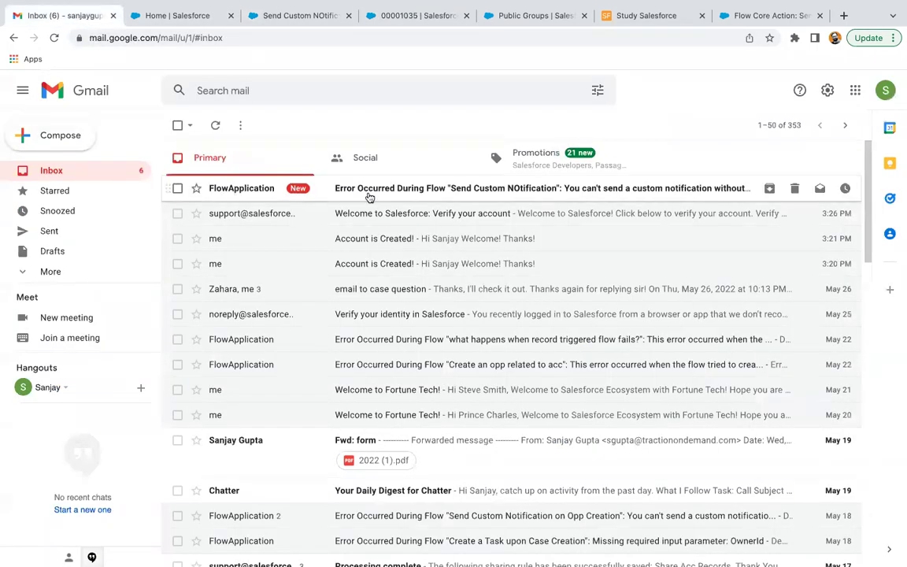
click(369, 194)
scroll(361, 341, down, 1)
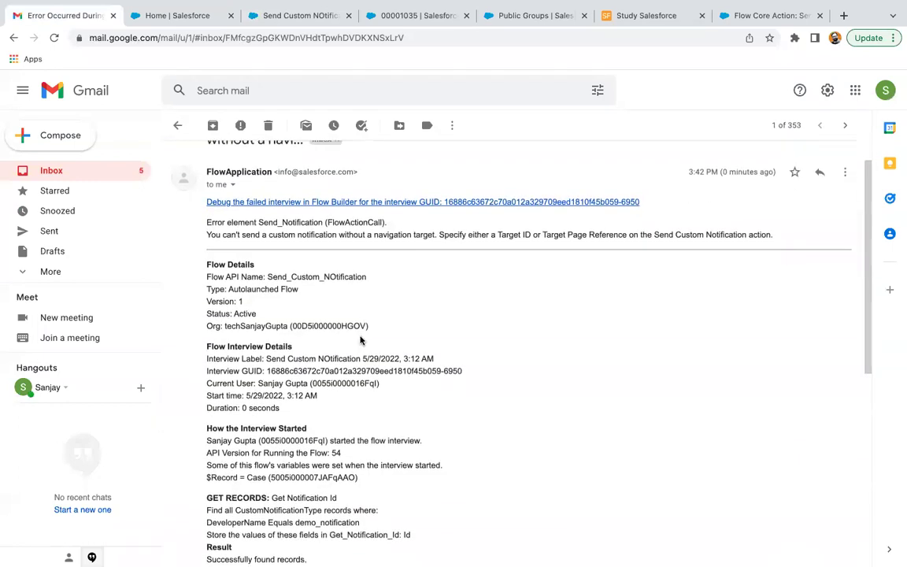
scroll(361, 340, down, 1)
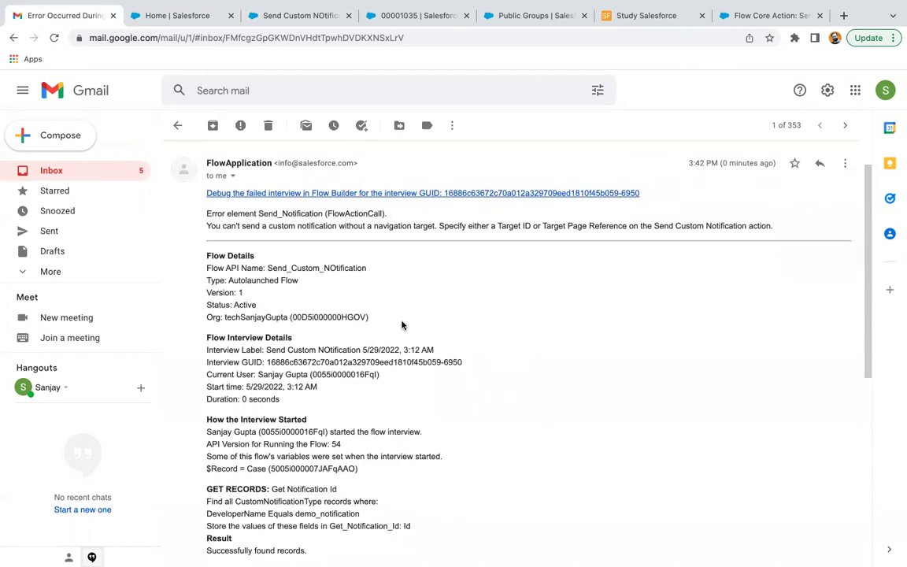
scroll(461, 312, down, 5)
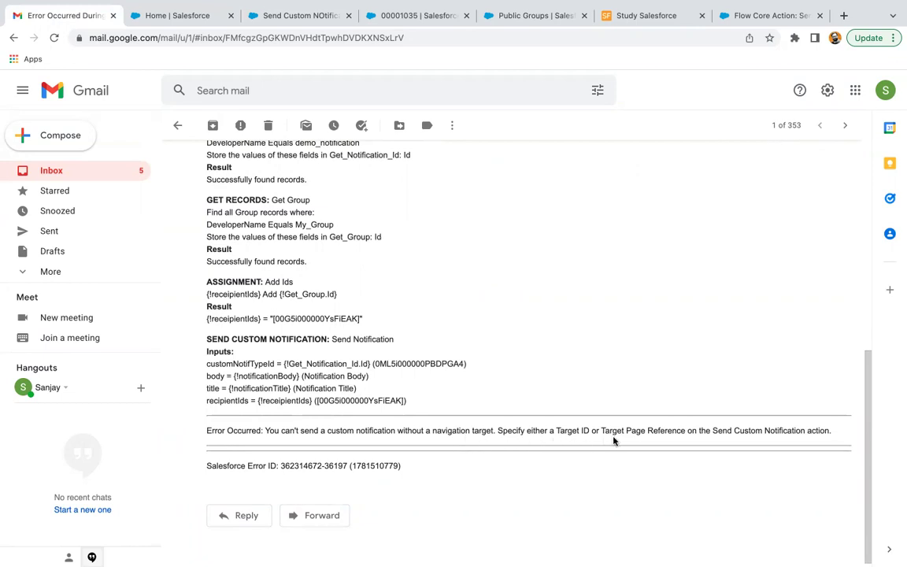
Step: Back in Flow Builder, edit the Send Notification action to include a Target ID
click(415, 16)
click(298, 19)
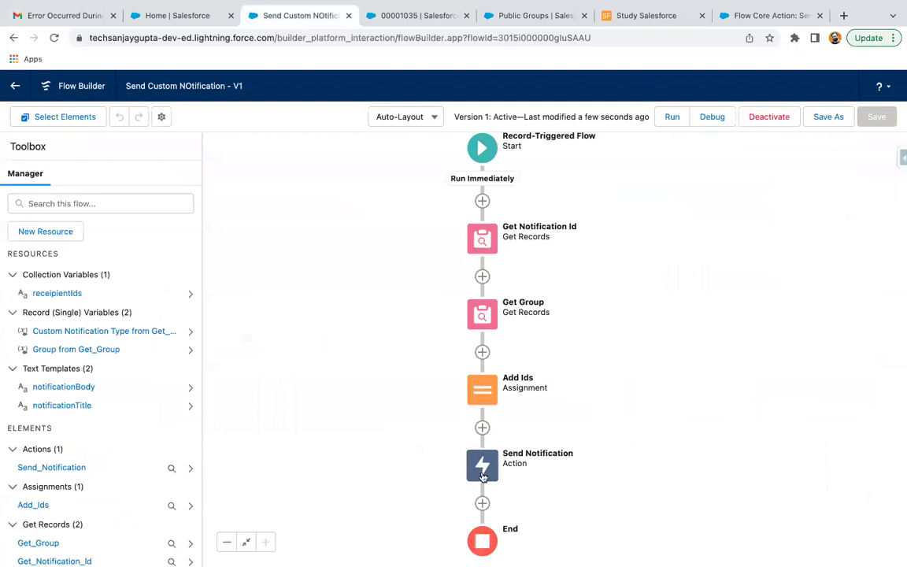
double_click(482, 465)
scroll(452, 389, down, 3)
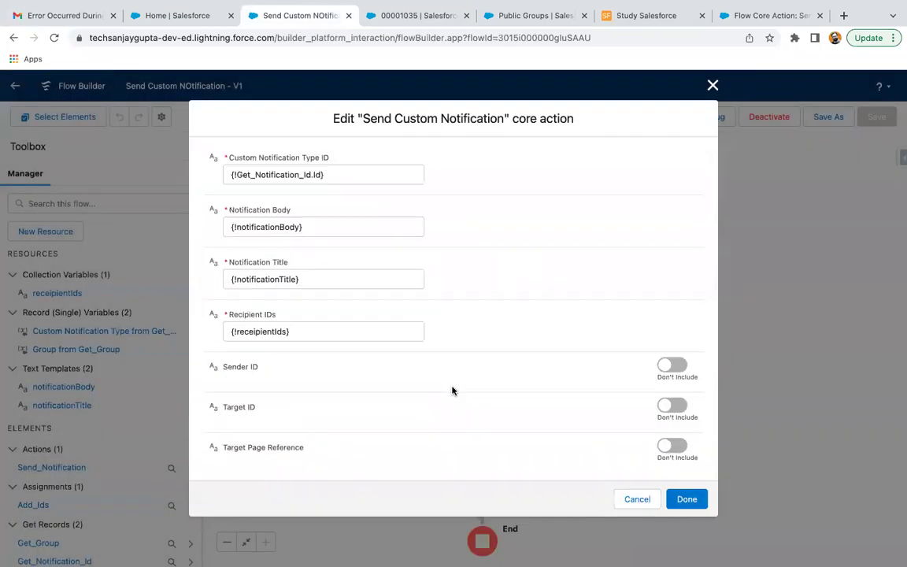
click(660, 407)
scroll(370, 415, down, 1)
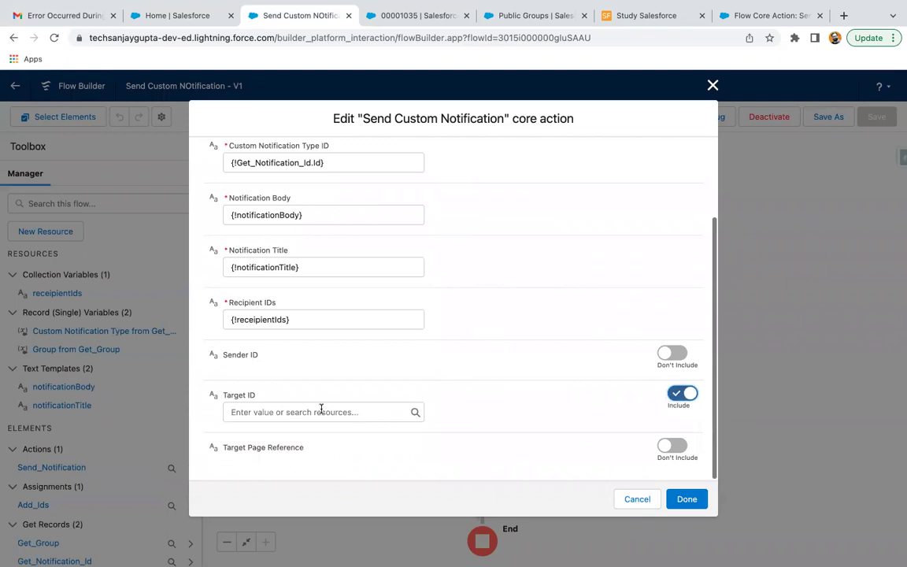
Step: Set the Target ID to {!$Record.Id} and apply the change
click(255, 412)
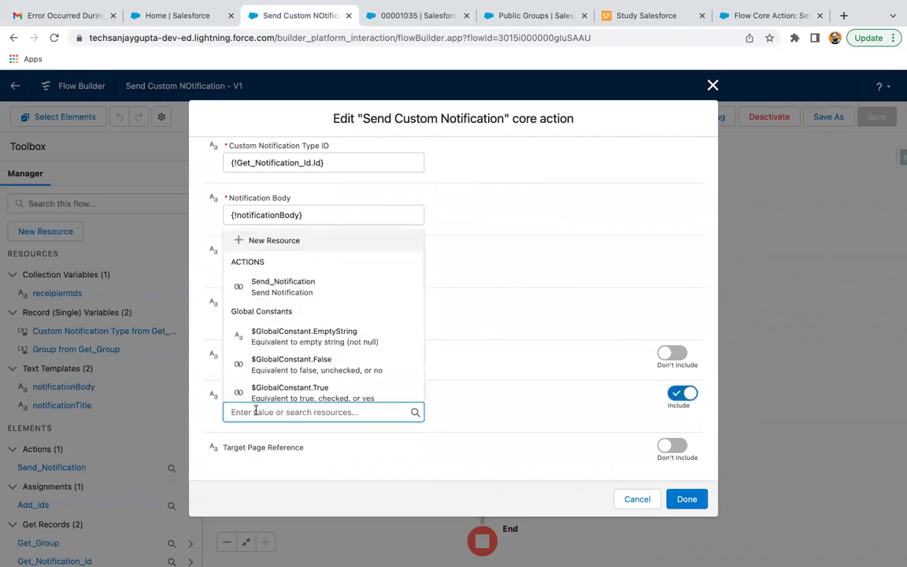
text(reco)
click(286, 360)
text(id)
scroll(279, 364, down, 5)
scroll(281, 370, down, 5)
click(288, 273)
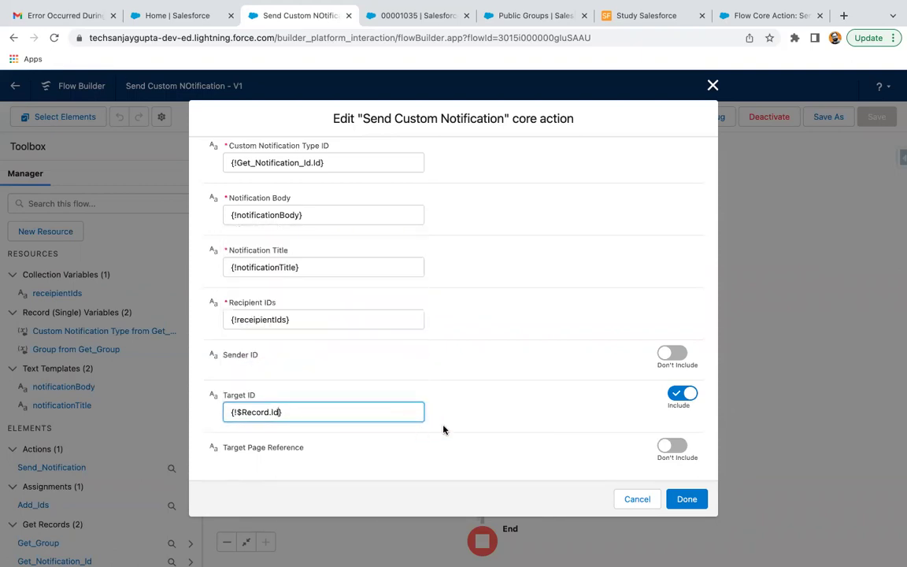
click(465, 417)
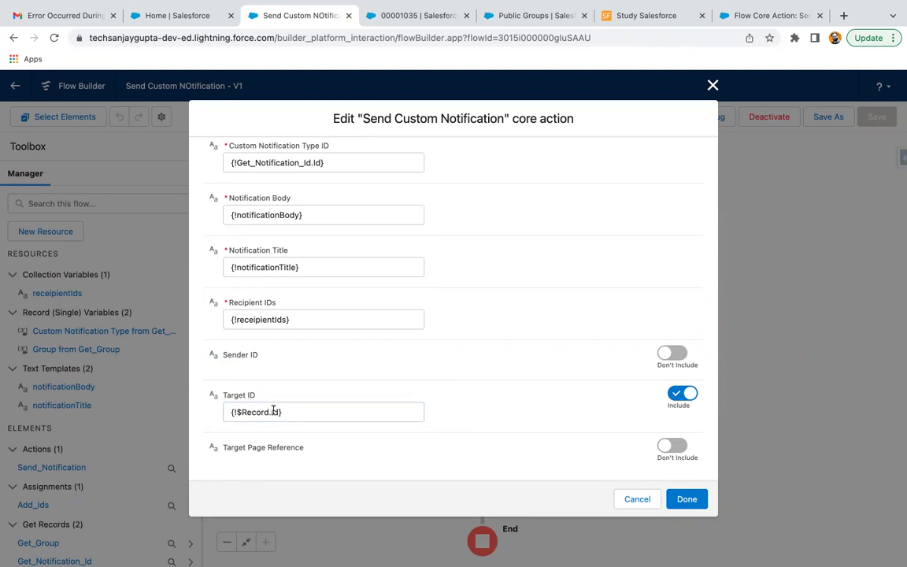
click(697, 502)
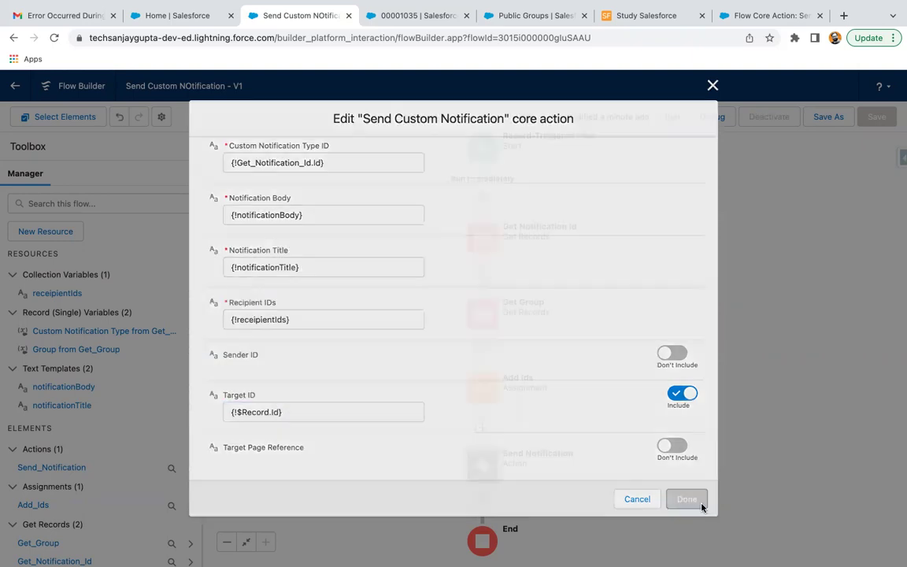
Step: Save the flow as a new version, activate Version 2, and save case 00001035 as Escalated
click(817, 117)
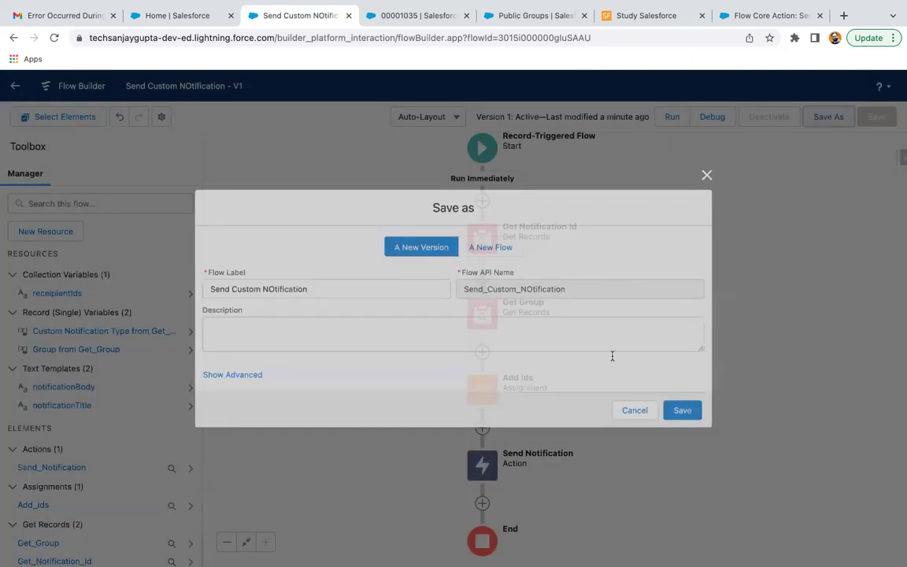
click(688, 414)
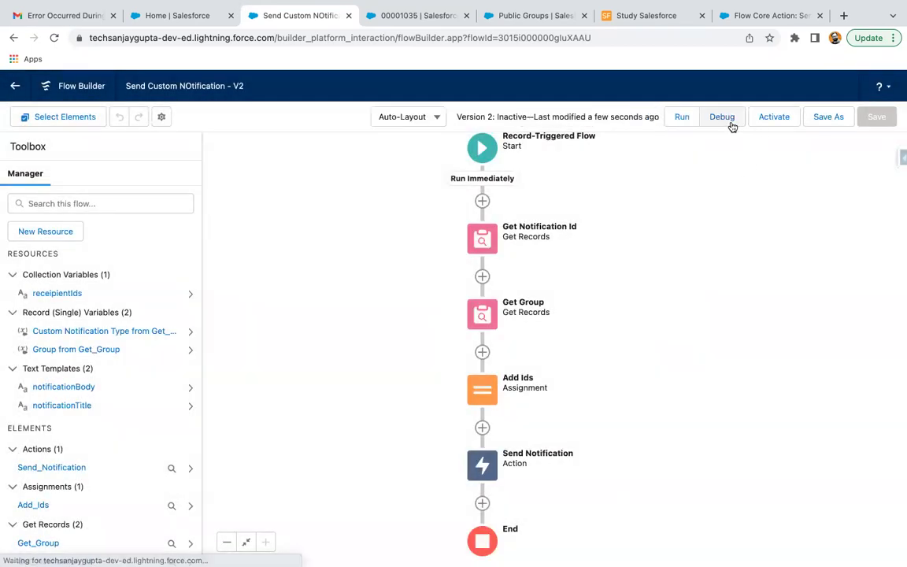
click(764, 118)
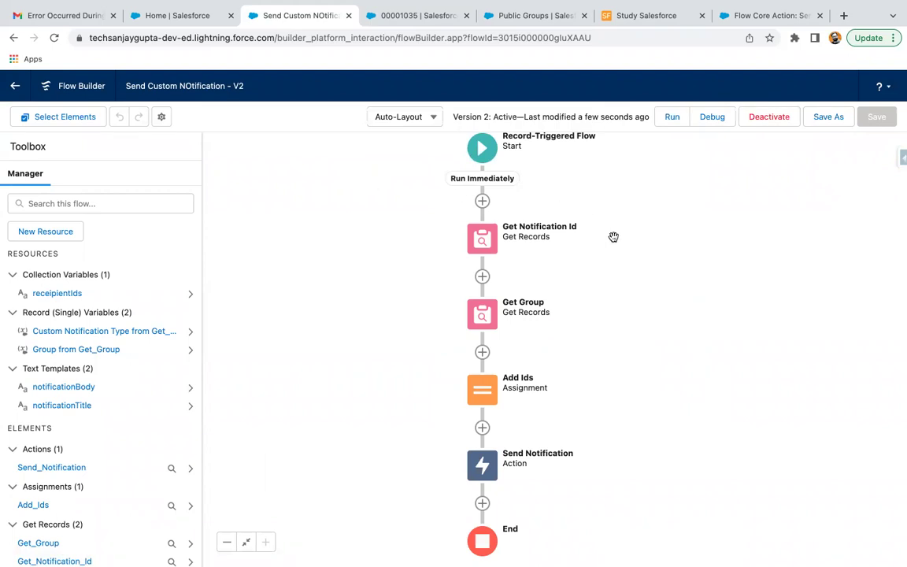
click(442, 17)
click(790, 546)
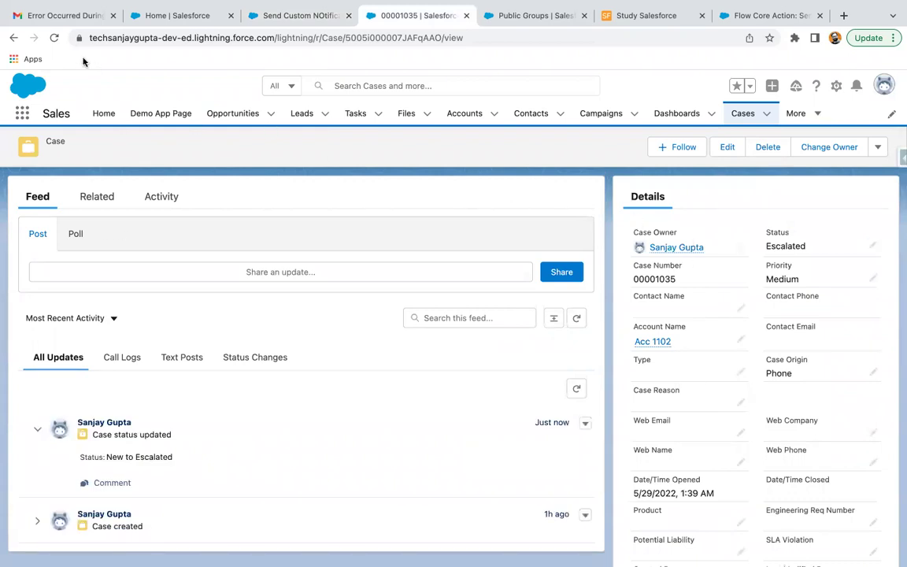
Step: Refresh the case and check the admin's bell for the 'Notification Title' alert
click(53, 37)
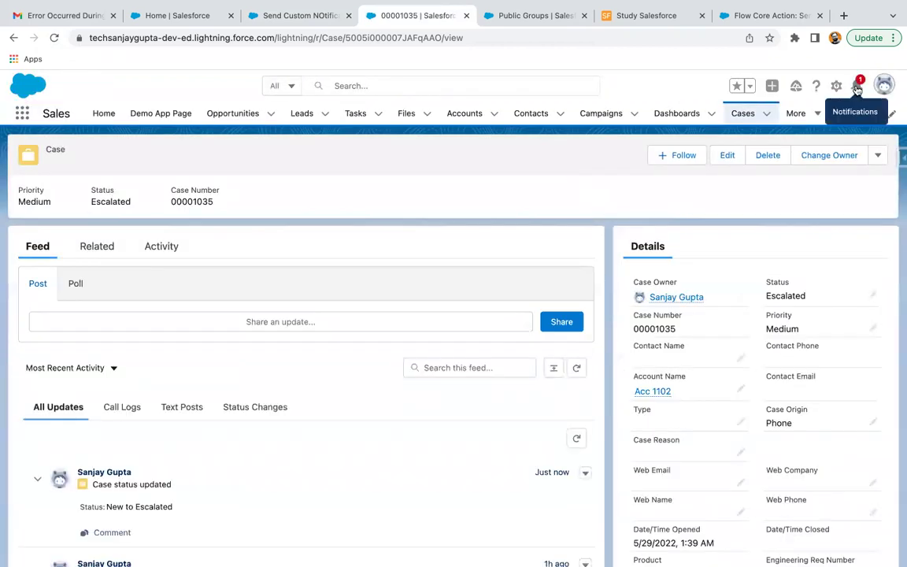
click(857, 86)
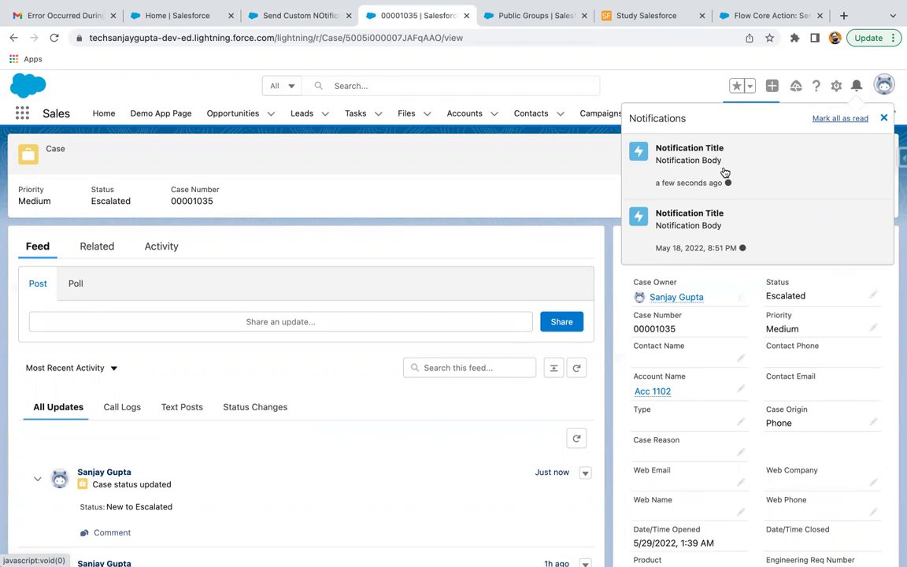
click(883, 119)
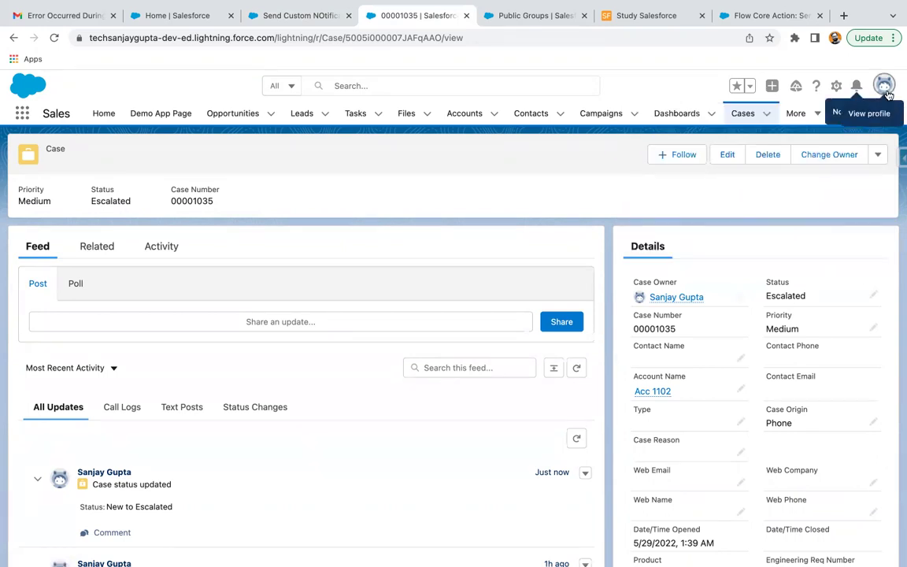
click(885, 88)
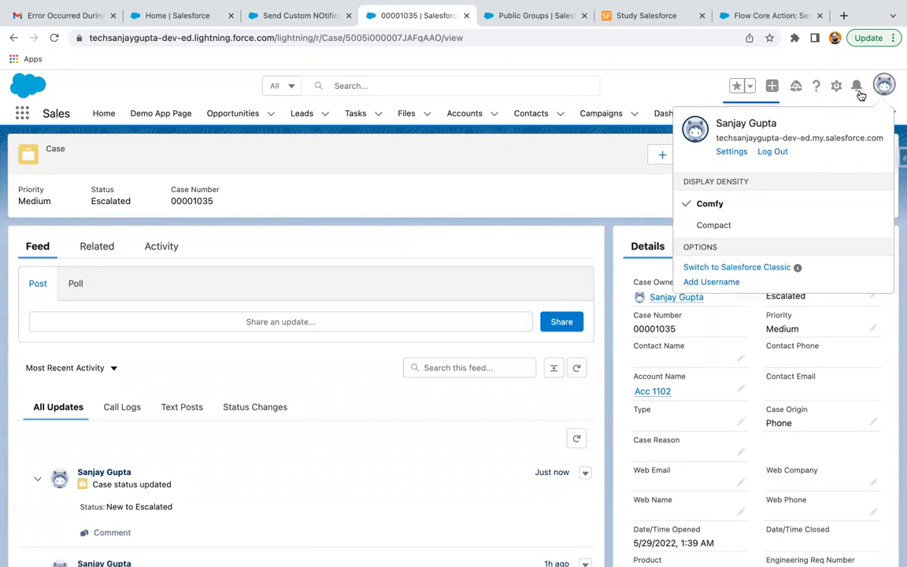
click(644, 94)
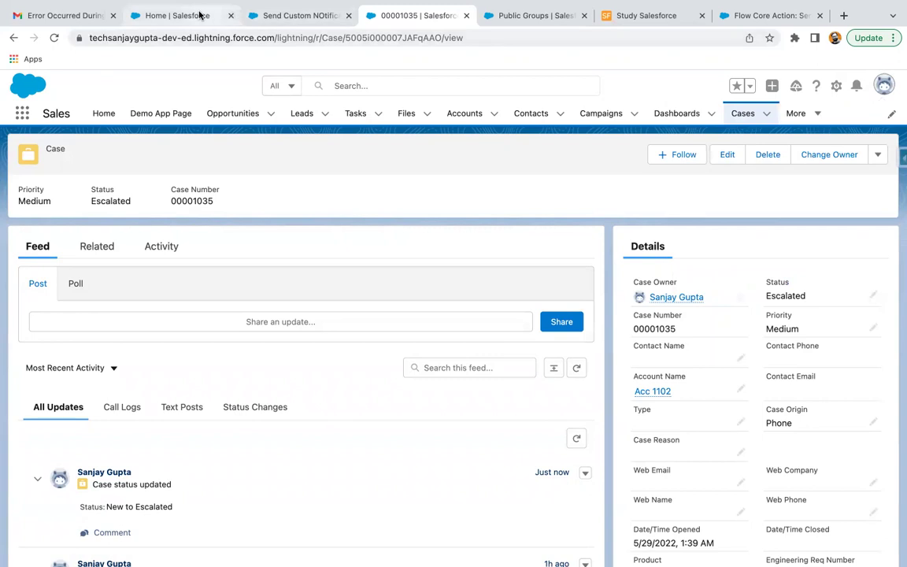
click(203, 16)
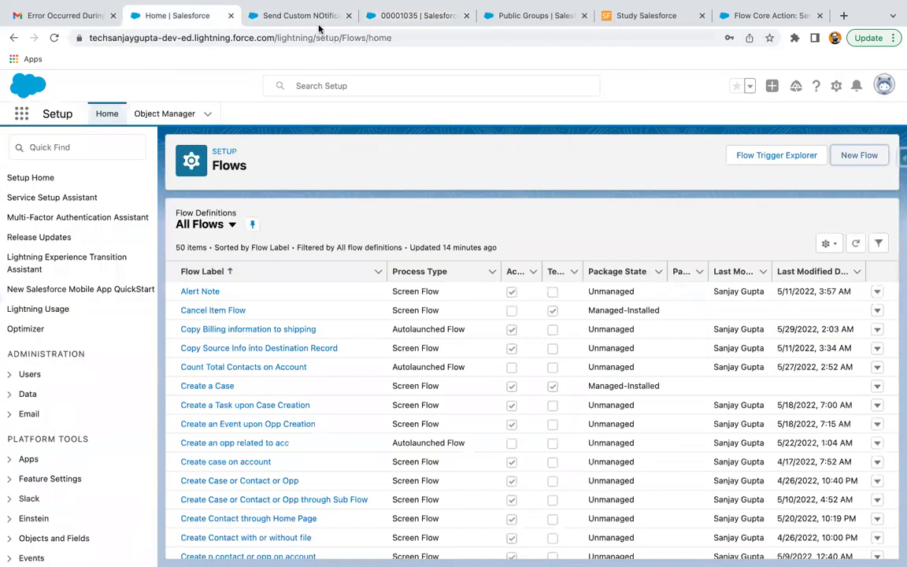
Step: Switch to the Setup tab and search Quick Find for 'user' to reach the Users page
click(315, 21)
click(405, 19)
click(512, 16)
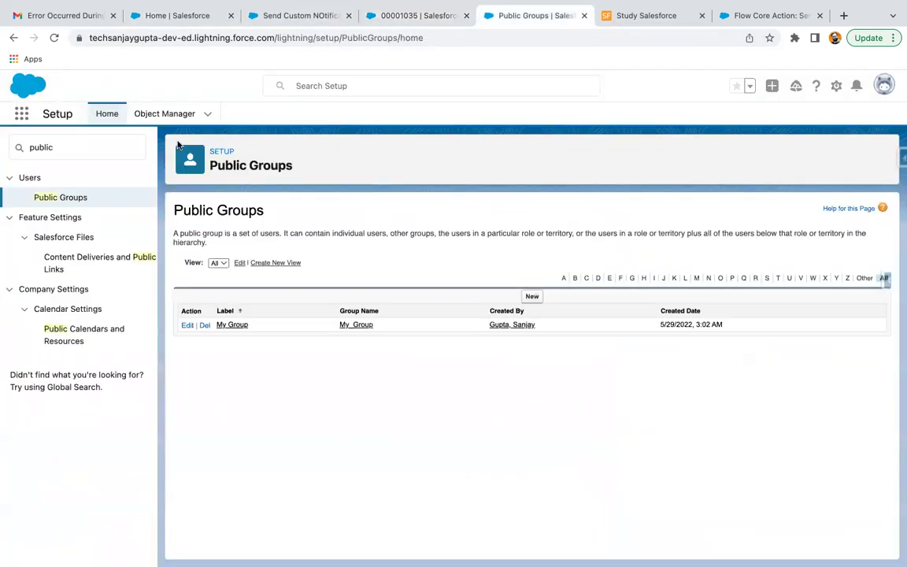
click(101, 146)
text(user)
key(super+a)
text(user)
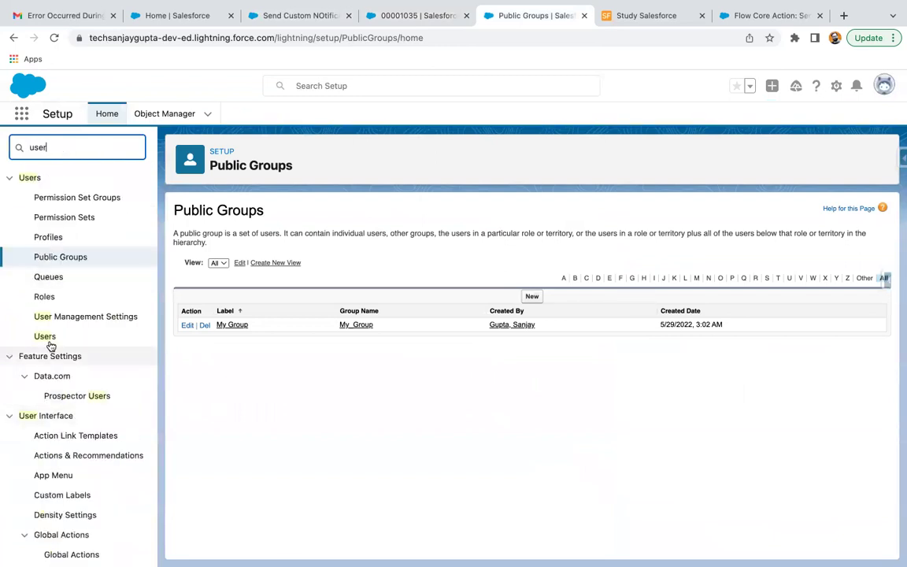
click(45, 337)
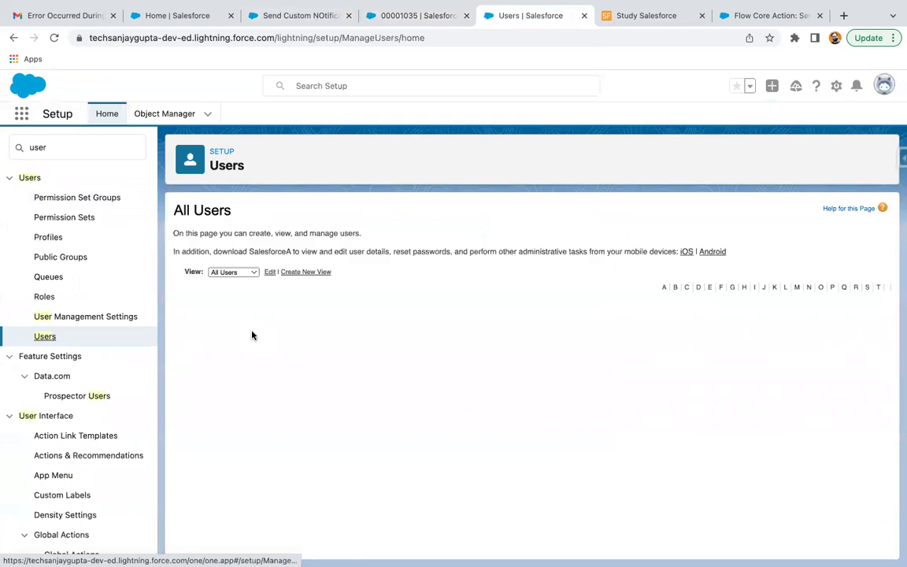
Step: Enable 'Administrators Can Log in as Any User' in Login Access Policies and save
double_click(82, 147)
text(lo)
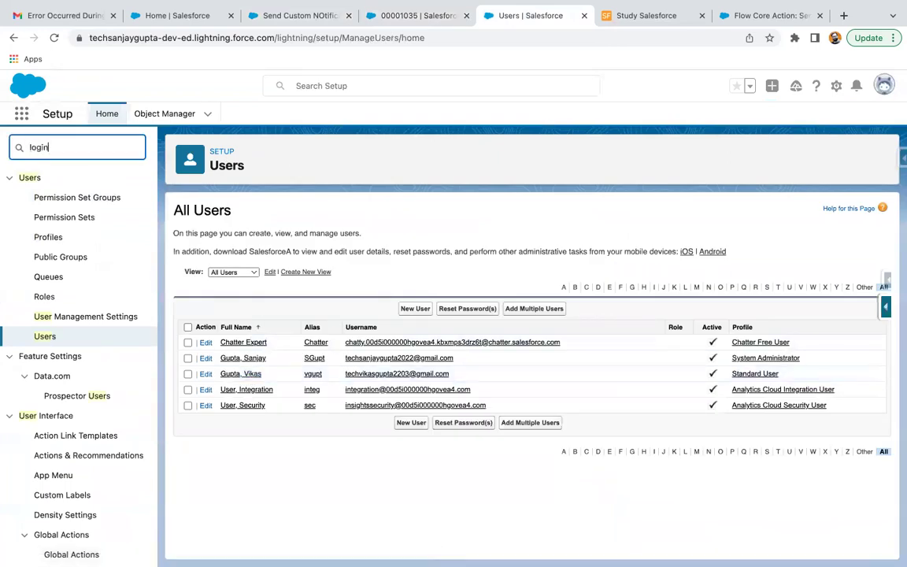
text(gin)
click(62, 258)
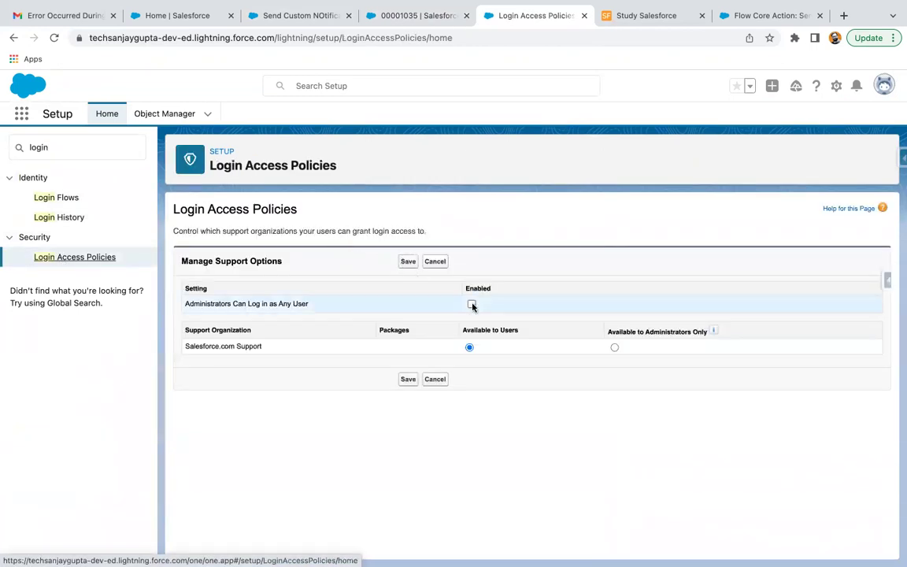
click(472, 305)
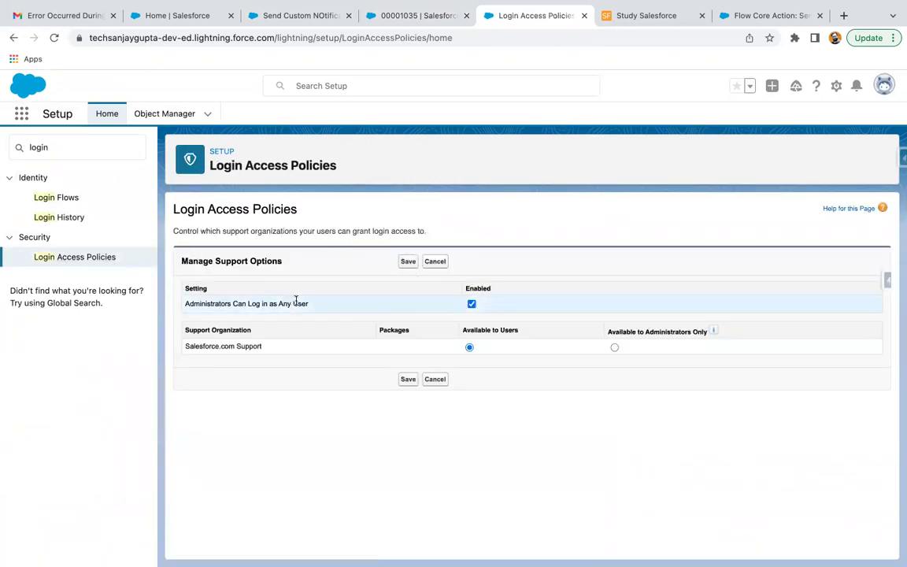
click(408, 262)
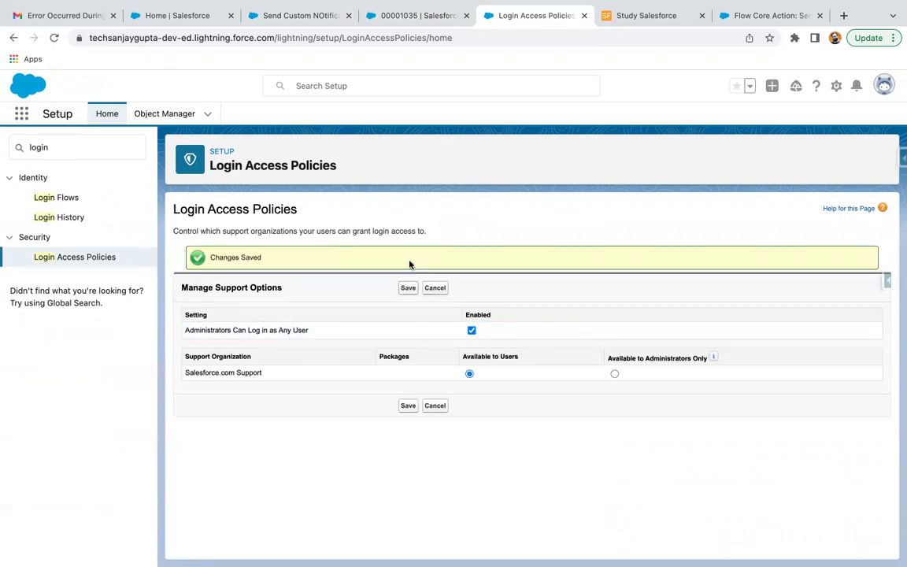
triple_click(82, 148)
Step: Log in as the standard user, confirm their notification arrived, then log out
text(users)
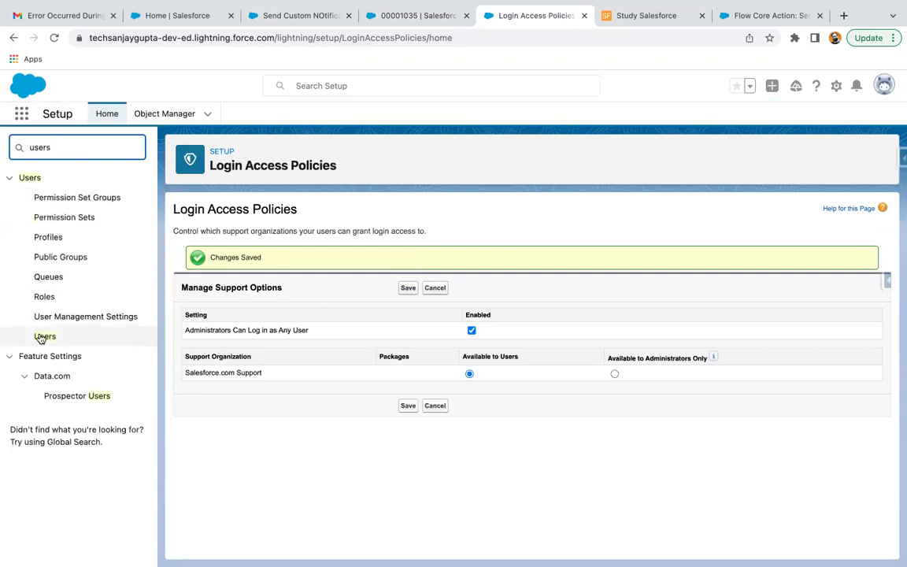
click(44, 336)
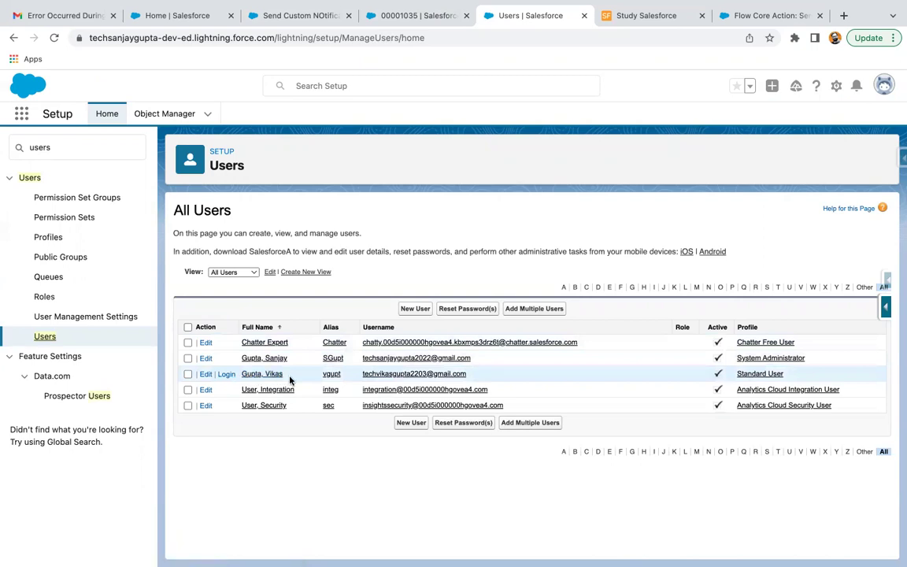
click(227, 374)
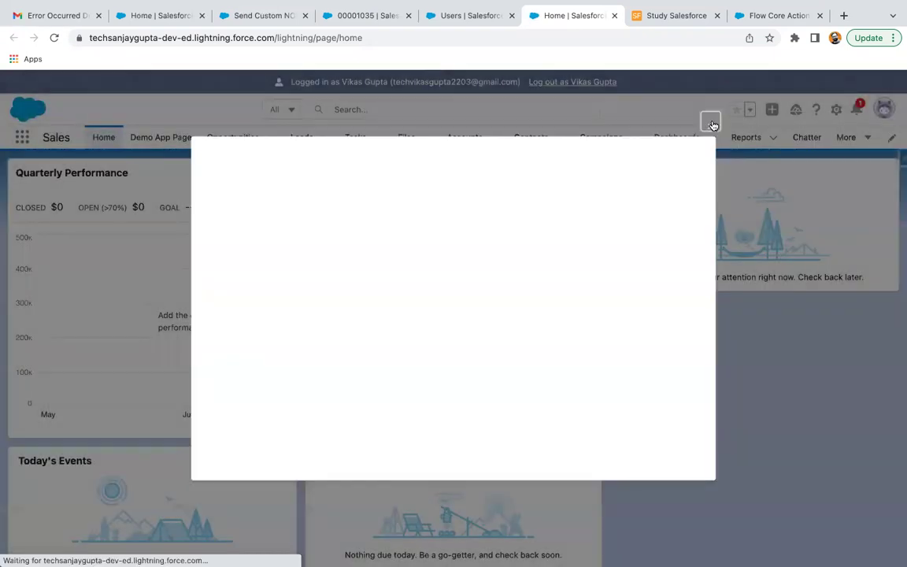
click(705, 130)
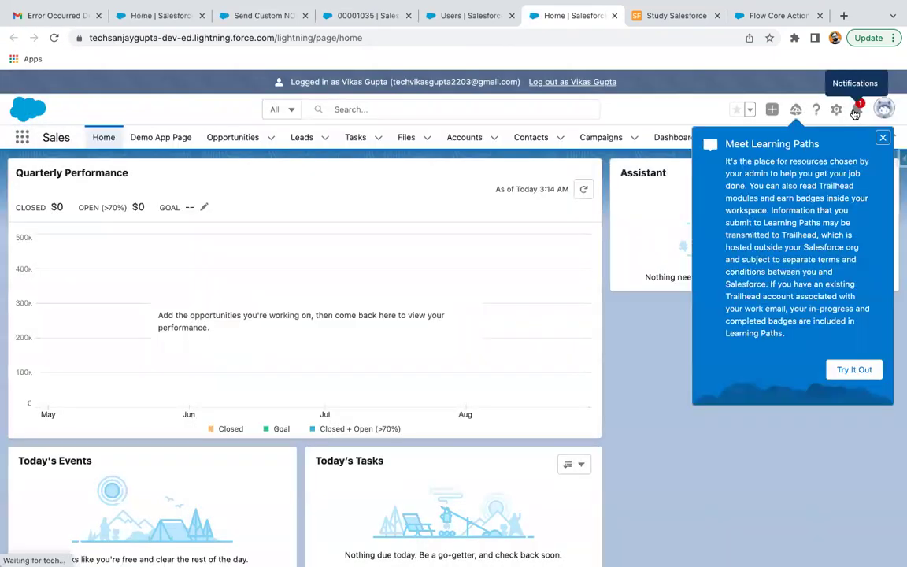
click(882, 138)
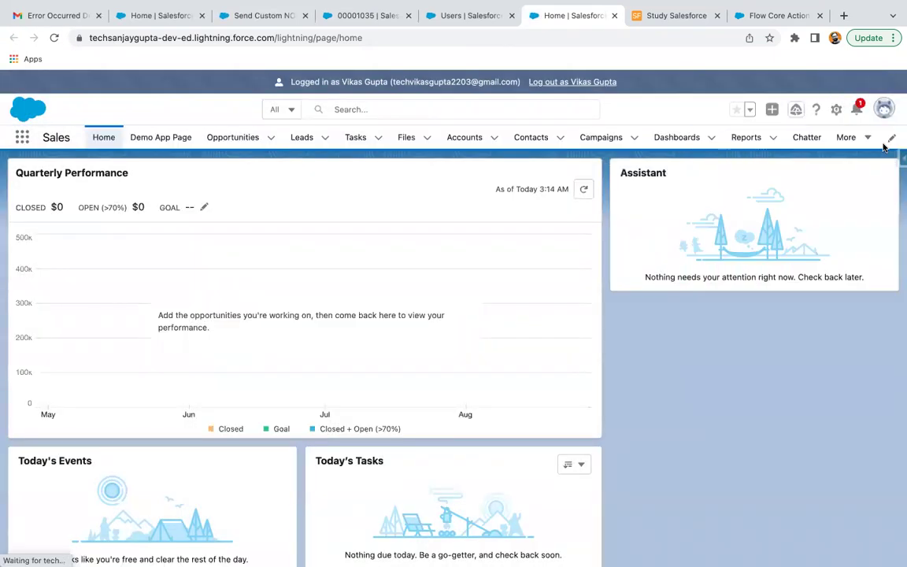
click(858, 112)
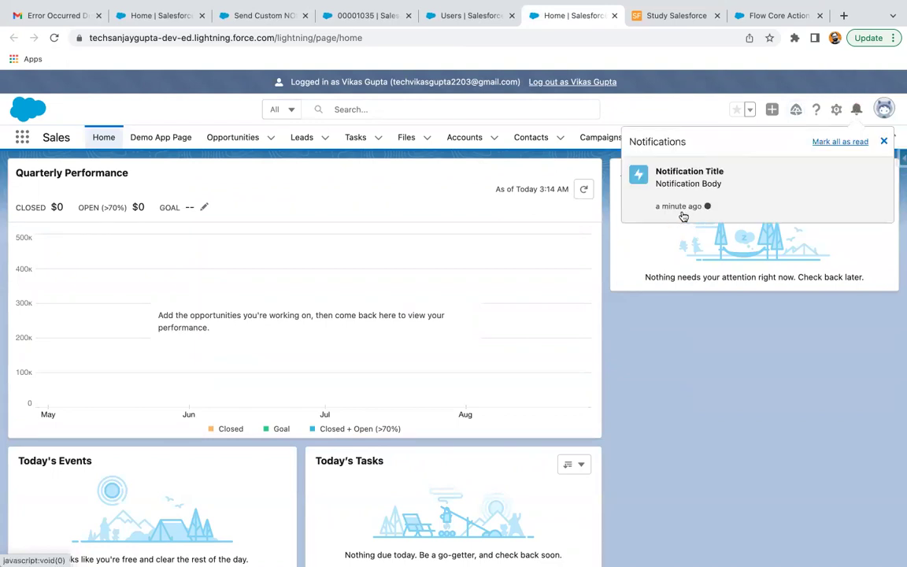
click(885, 139)
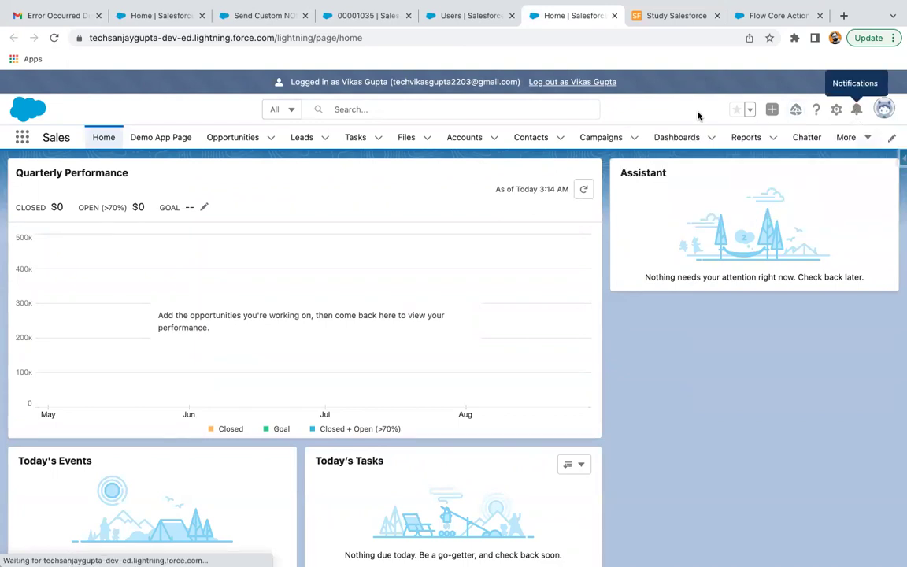
click(573, 82)
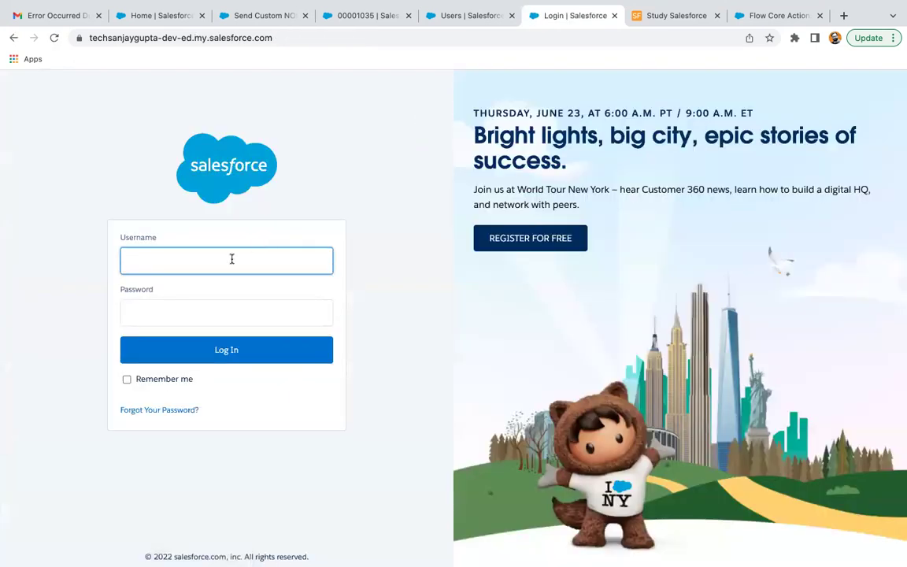
Step: Sign back in with the admin username from autofill and the account password
click(231, 259)
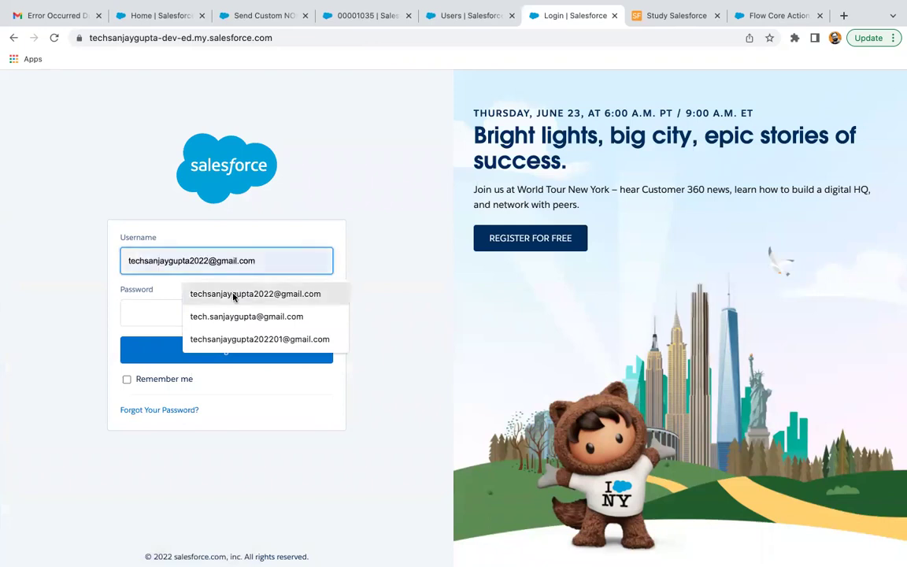
click(233, 298)
click(196, 318)
text(•••)
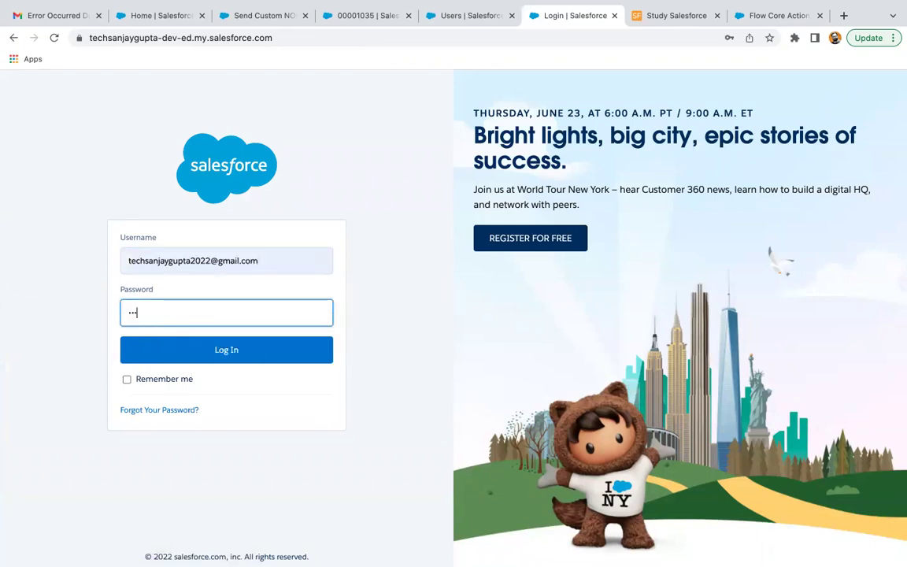
key(BackSpace)
key(Return)
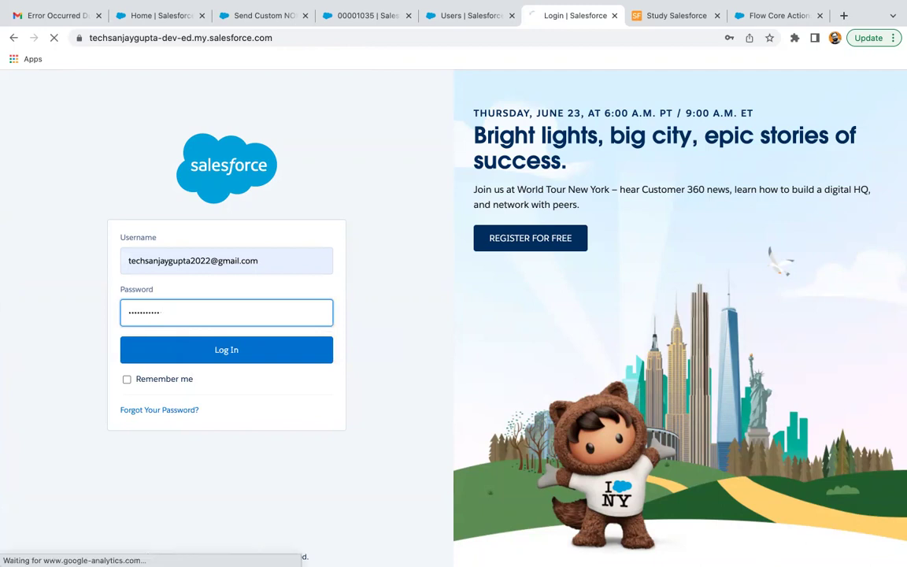